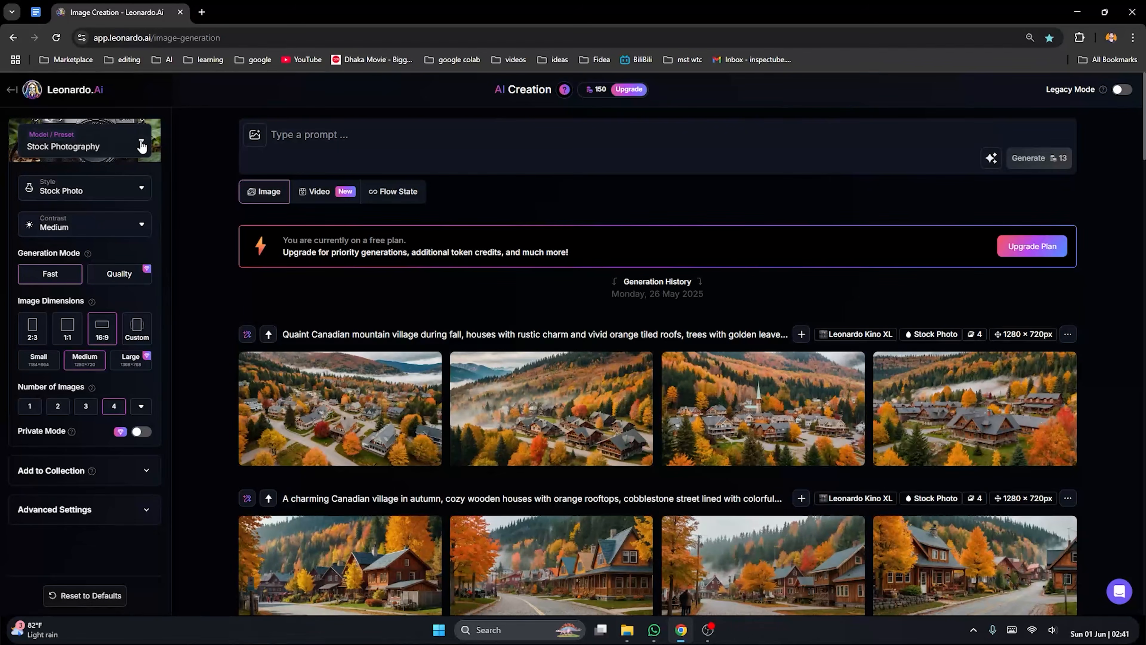
Configure image generation with the Stock Photography preset, the Stock Photo style and Medium contrast
left_click(141, 145)
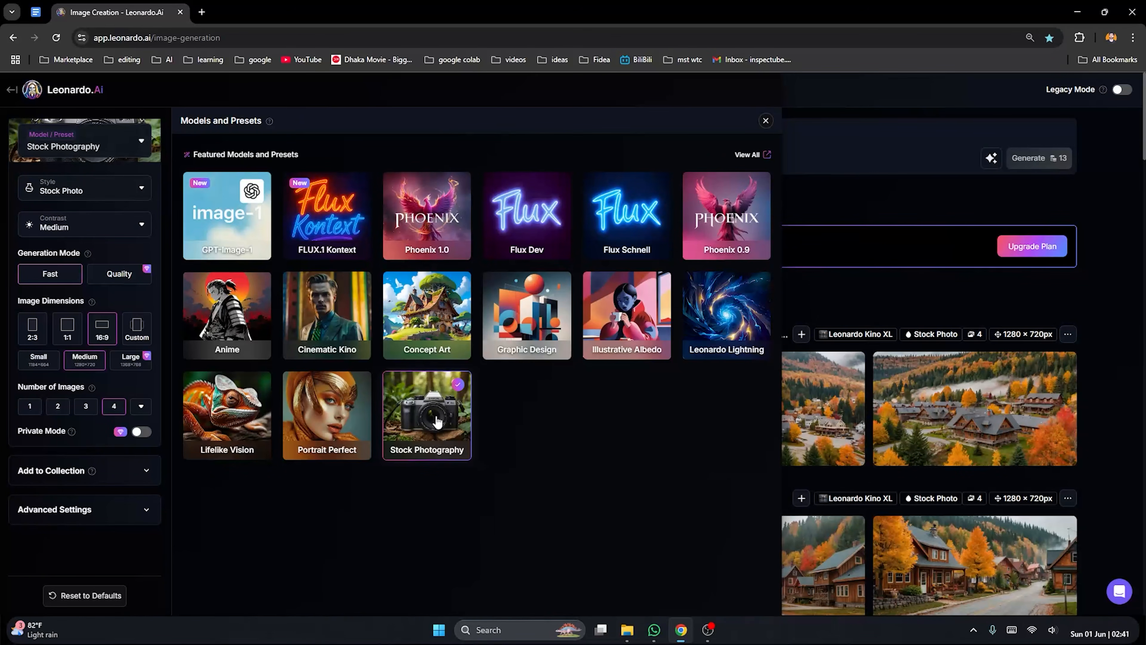
left_click(831, 212)
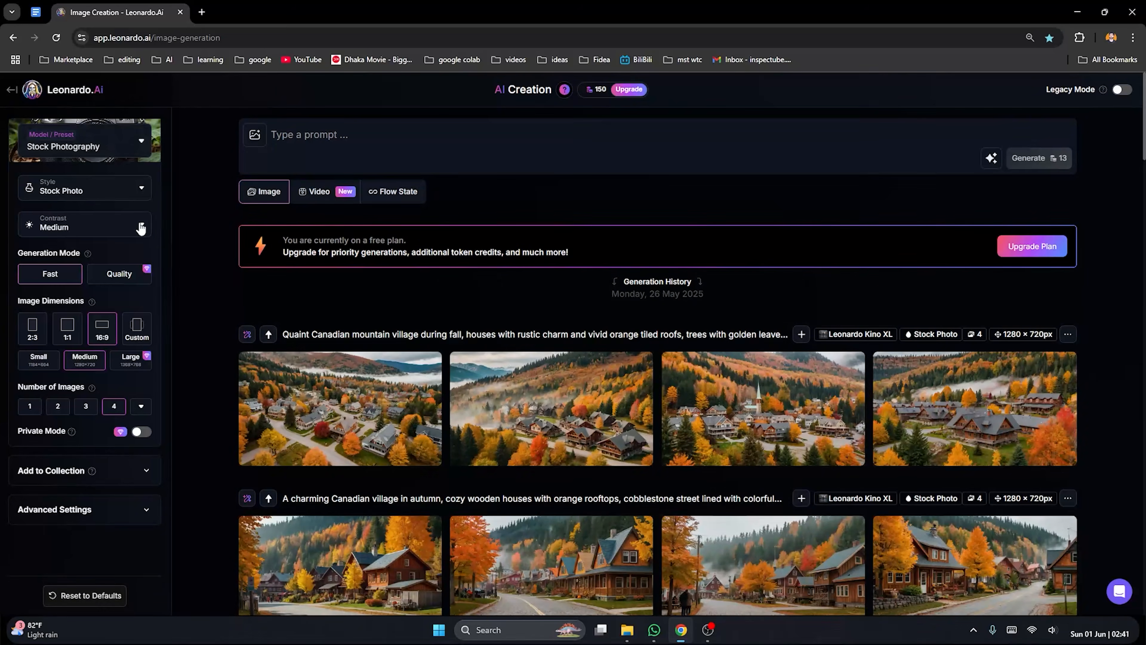
left_click(122, 189)
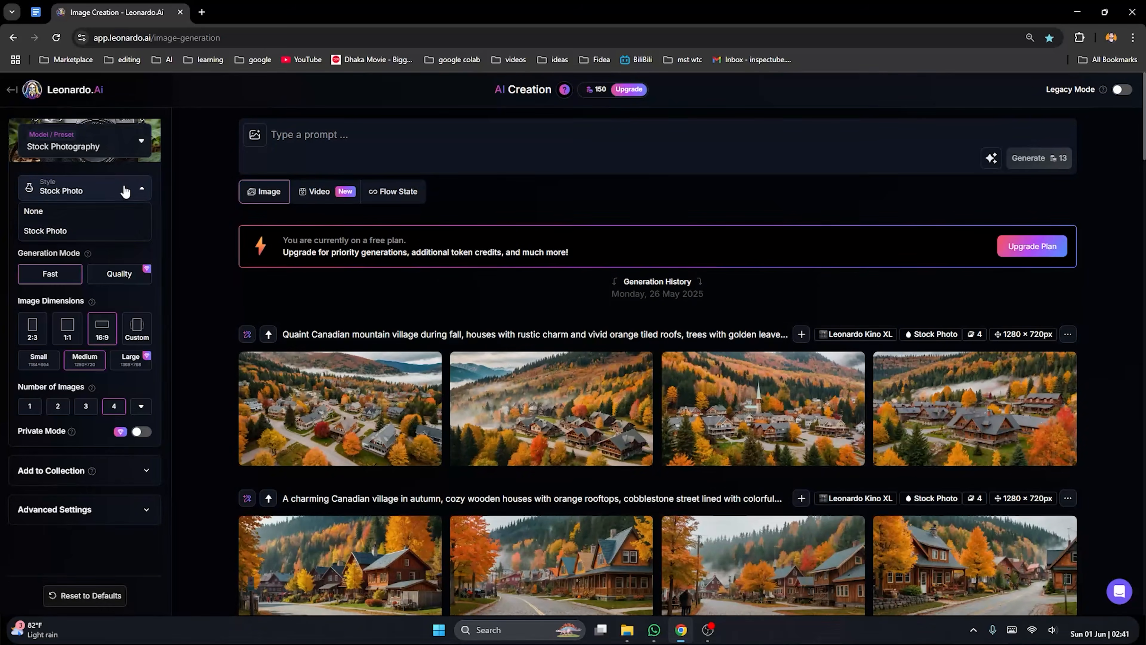
left_click(73, 231)
left_click(142, 228)
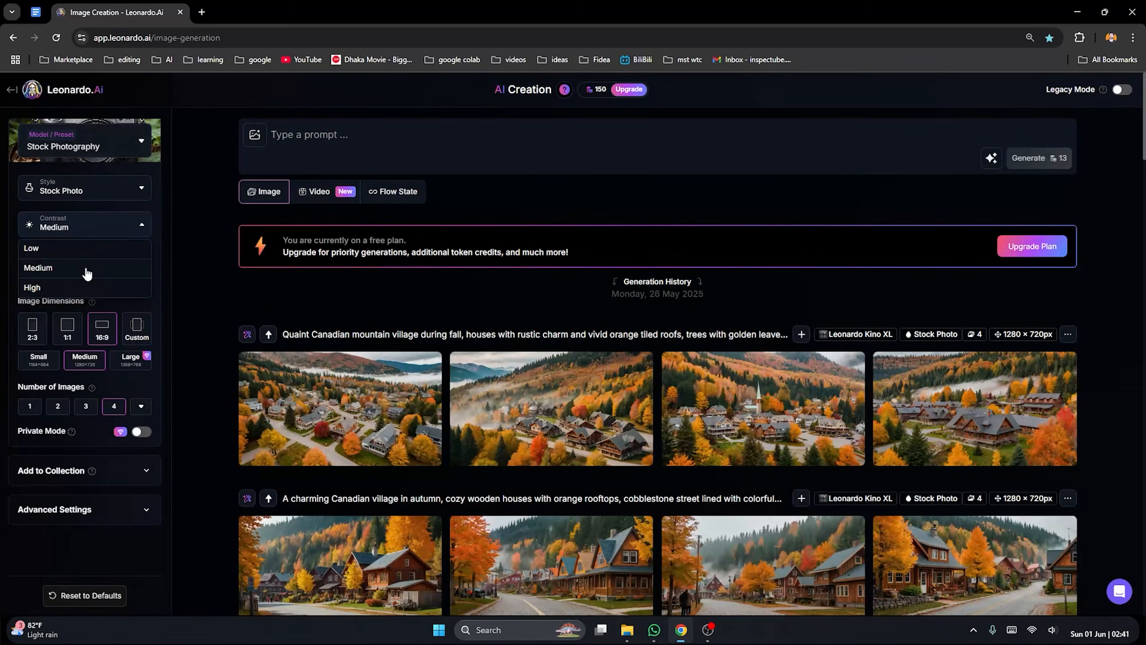
left_click(87, 271)
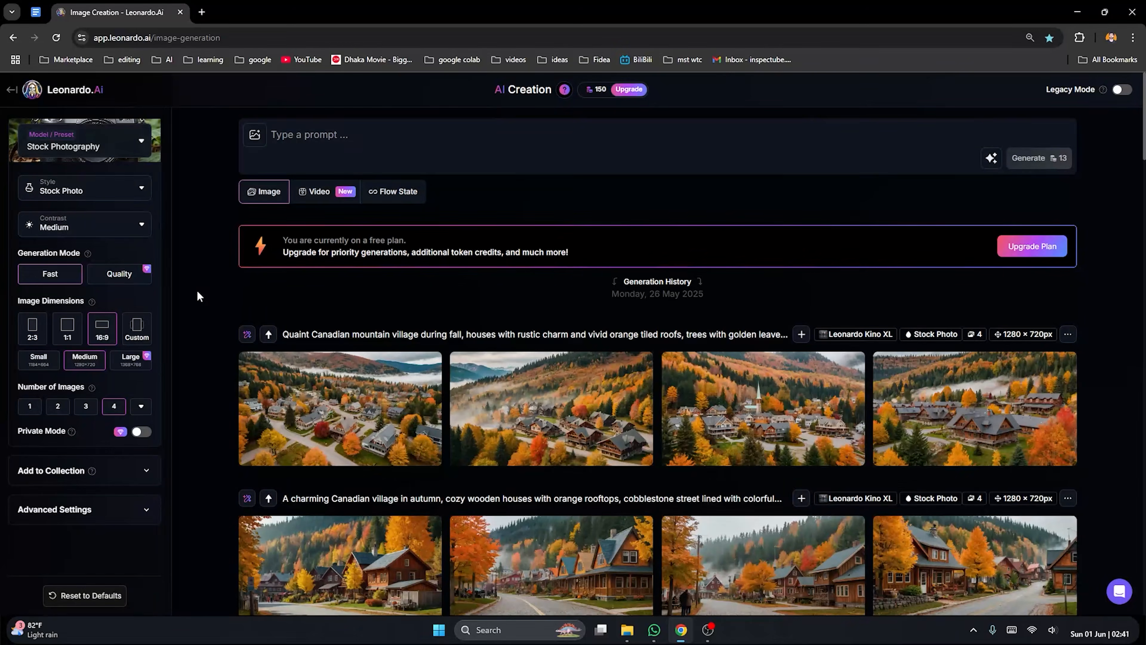
Generate images from the prompt "A Bangladeshi youtuber sitting on his studio"
left_click(350, 148)
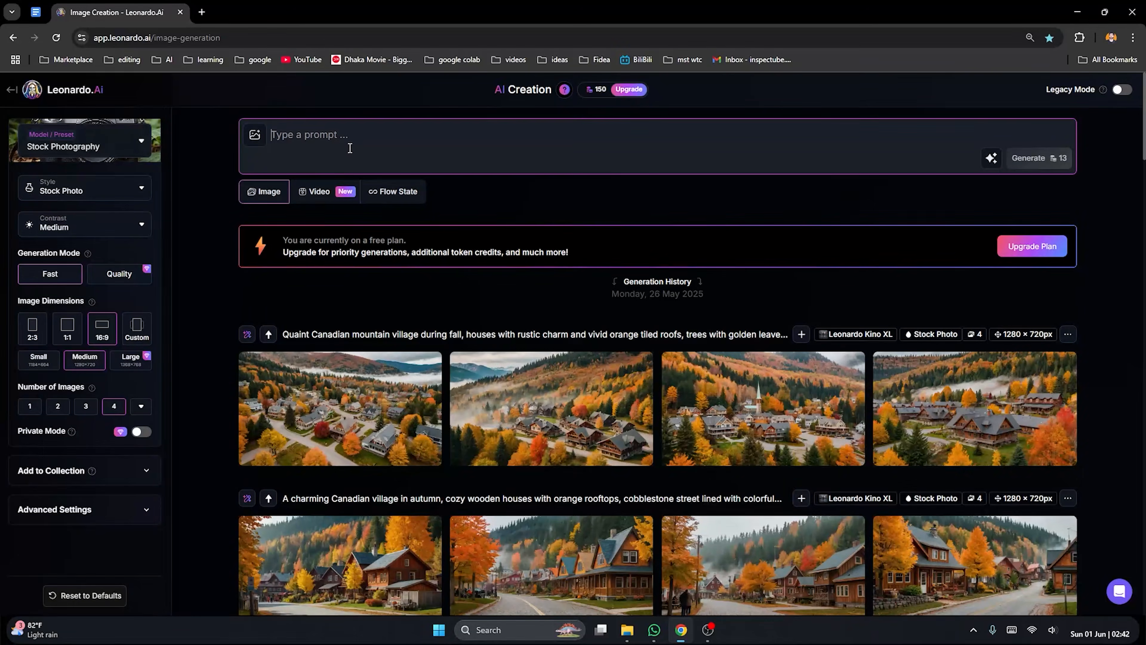
type("A b")
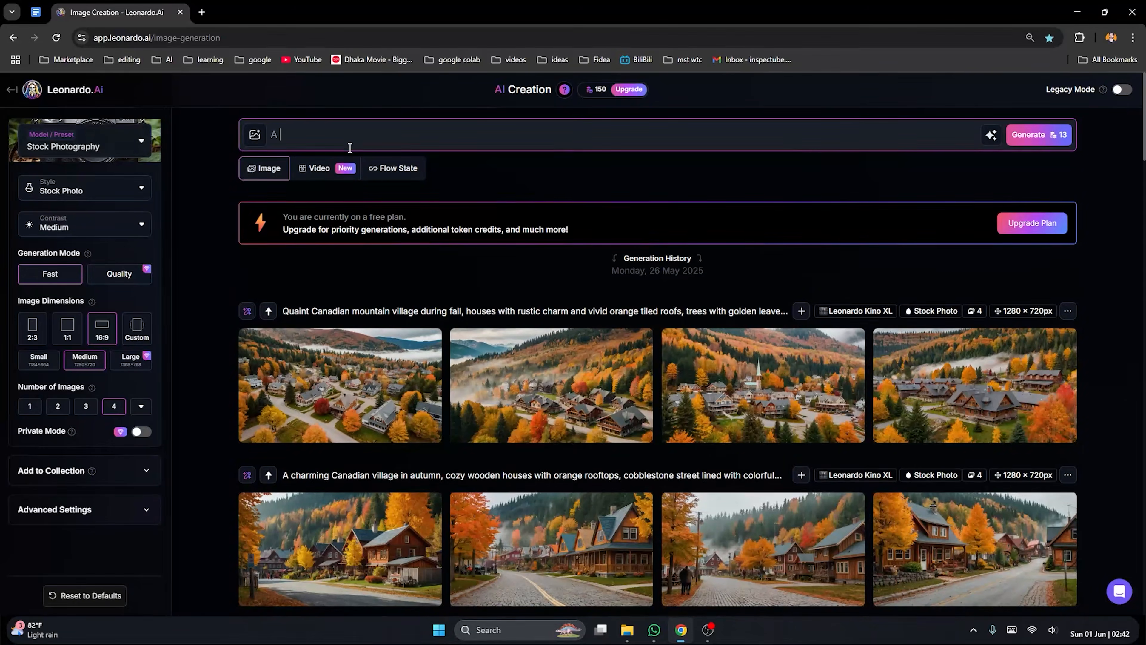
key("BackSpace")
type("Bangladeshi youtuber sitiing")
key("BackSpace")
key("BackSpace")
key("BackSpace")
key("BackSpace")
key("BackSpace")
type("ting oj n his studio")
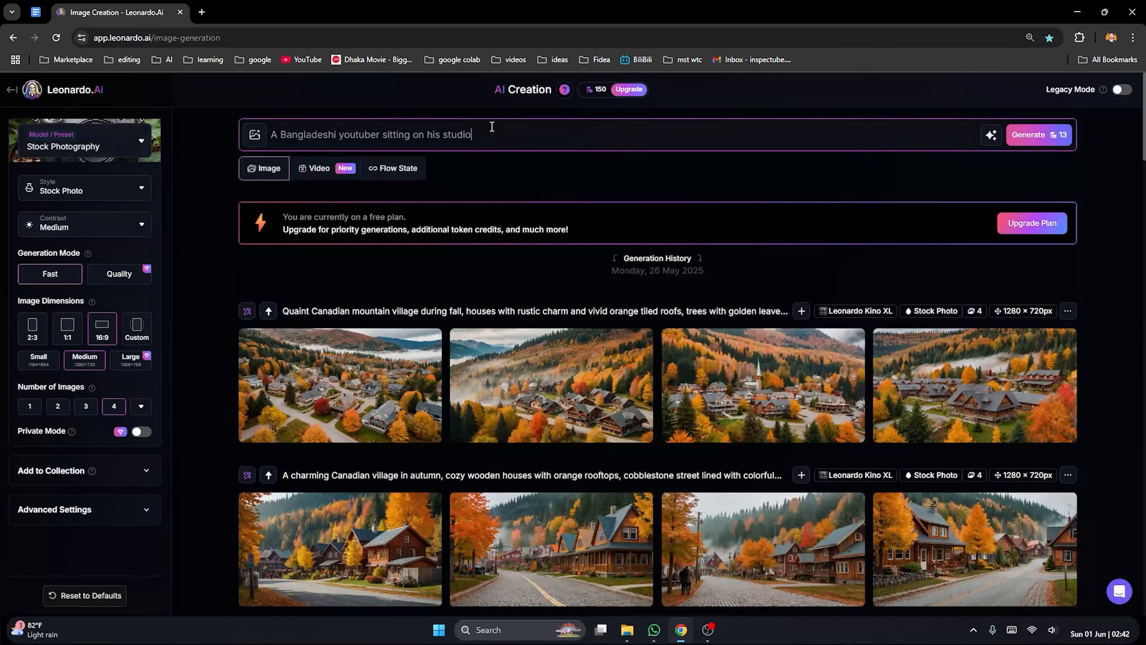
left_click(1037, 140)
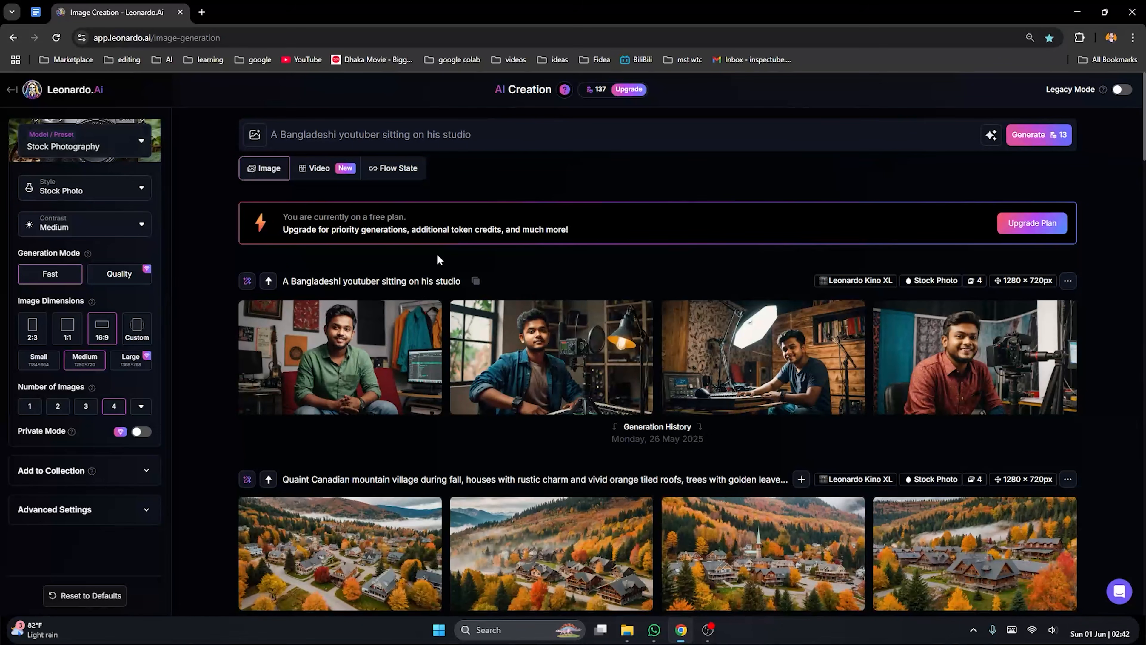
Examine the first three generated YouTuber images at full size, dismissing the image editing promo, and close the viewer
left_click(382, 357)
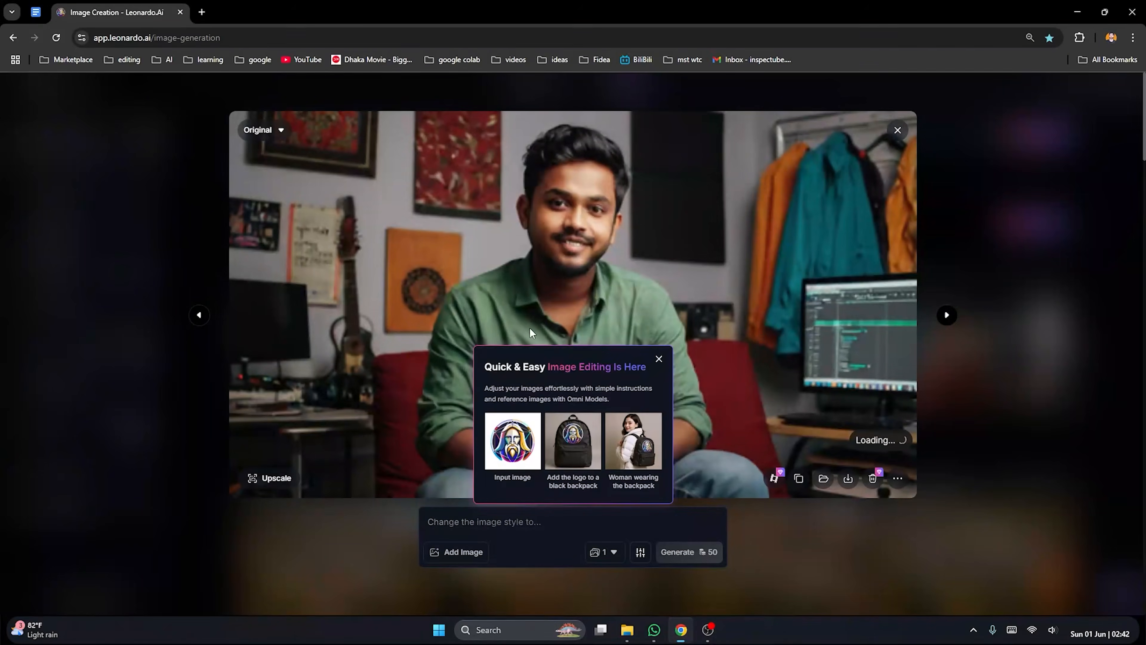
left_click(658, 358)
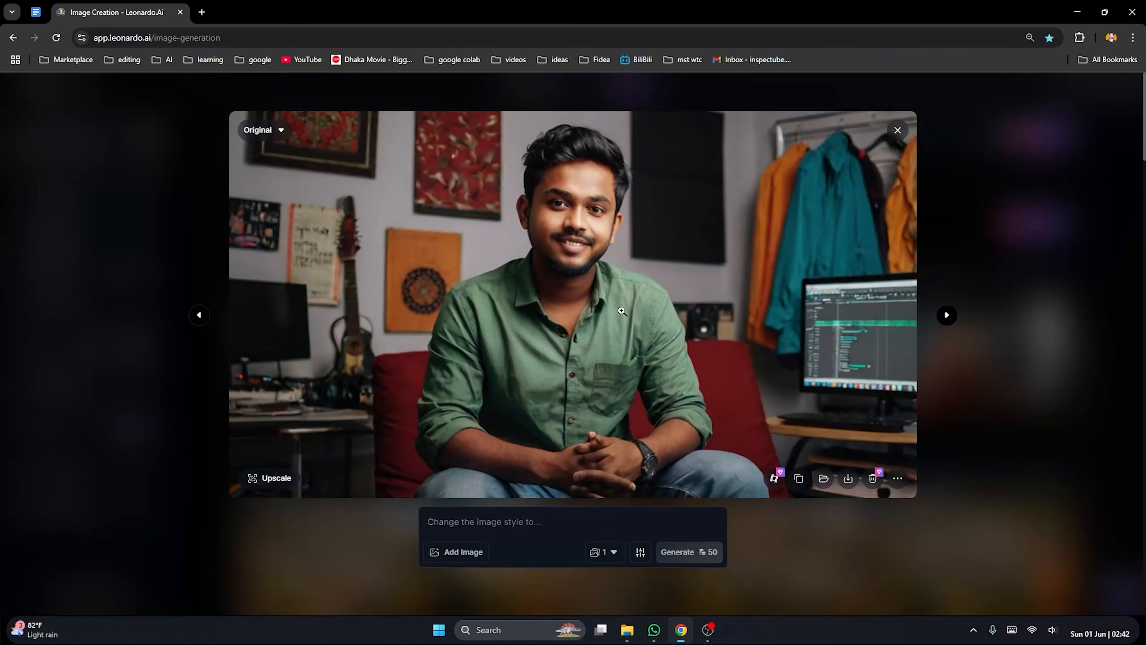
left_click(947, 315)
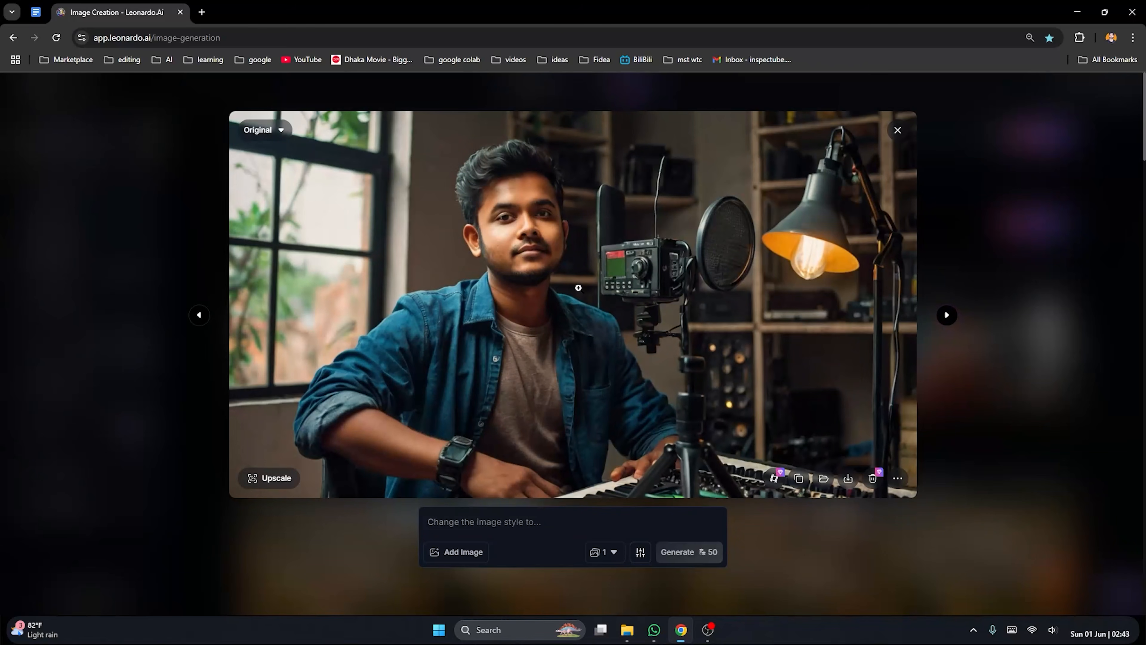
left_click(199, 314)
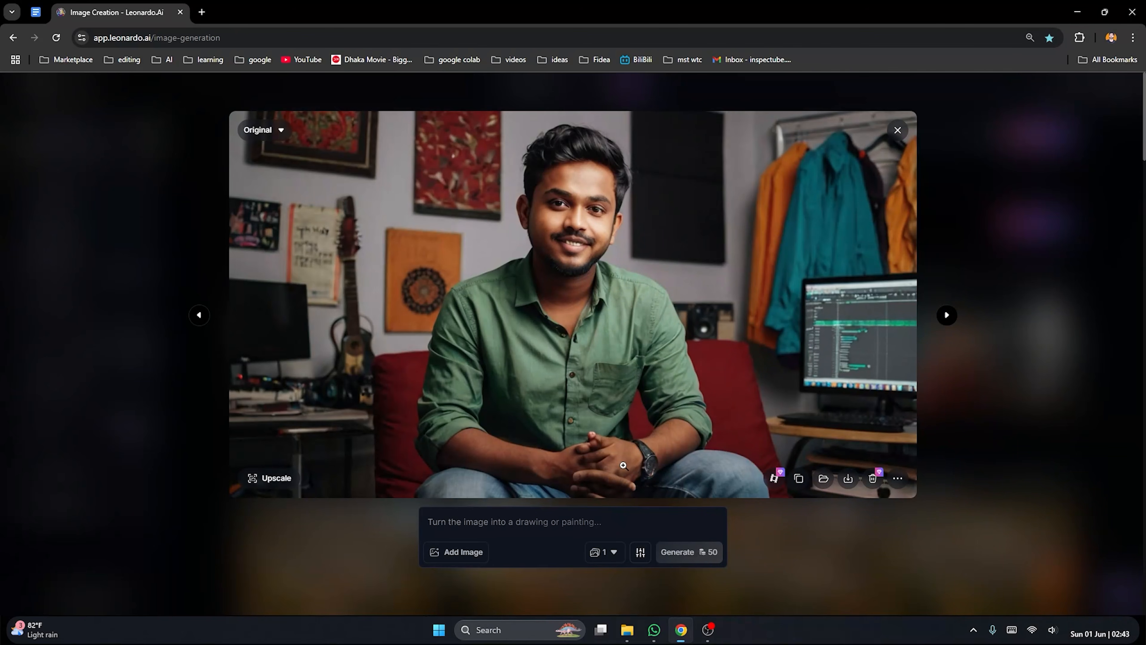
left_click(945, 315)
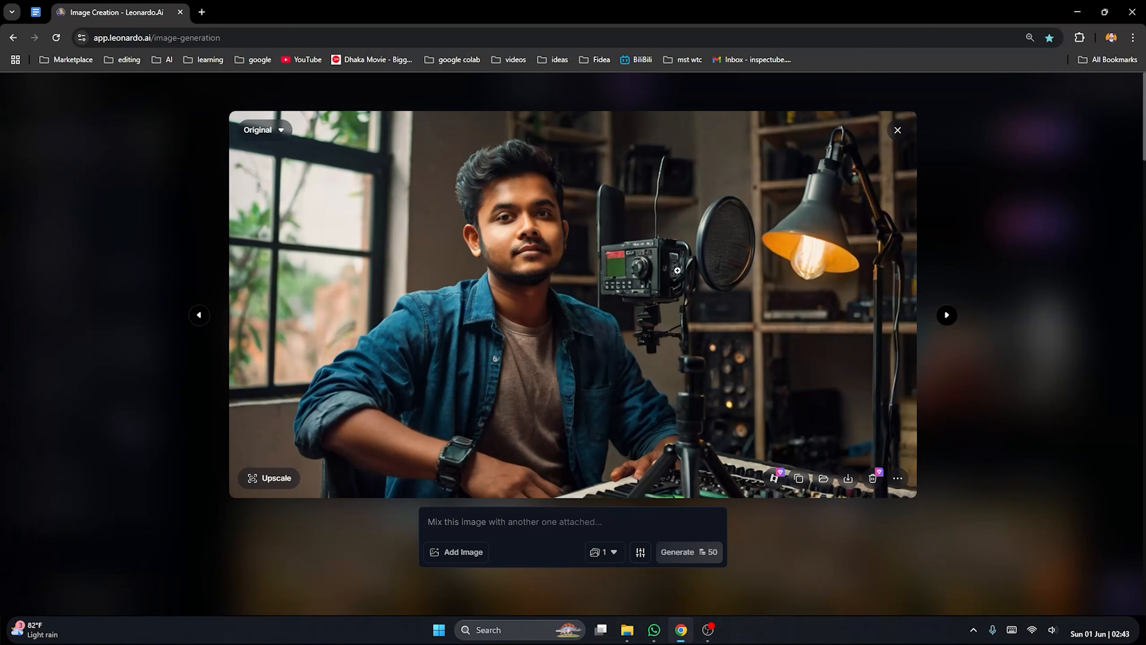
left_click(946, 315)
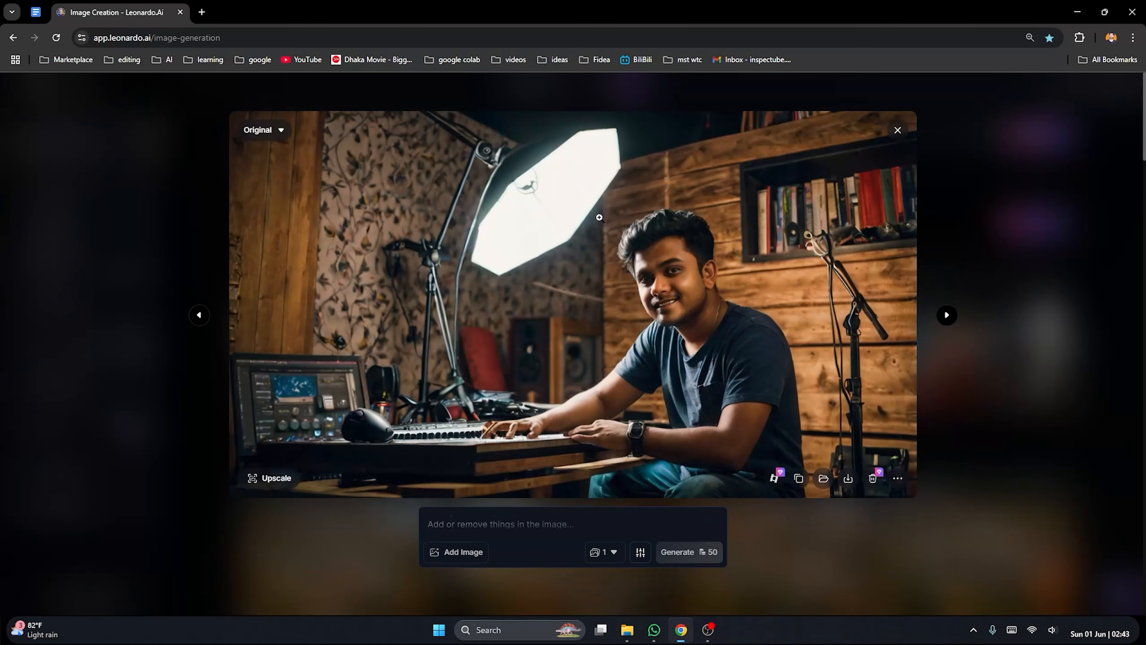
left_click(963, 282)
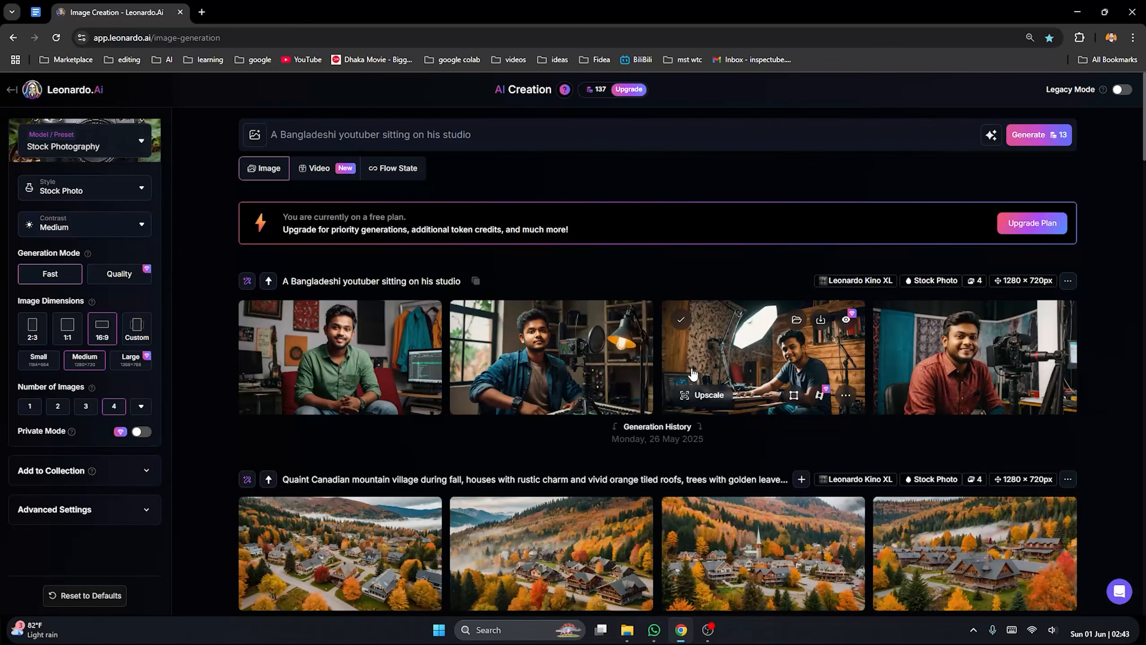
Reopen the first generated image, compare it with the others through the fourth one, and close the viewer
left_click(402, 375)
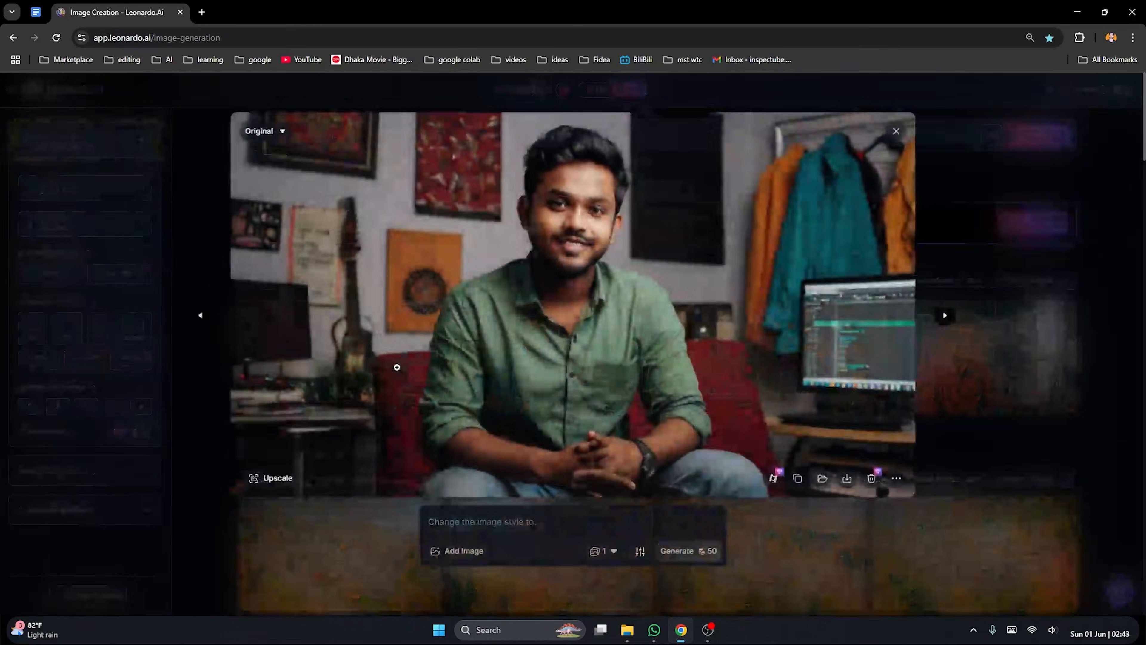
left_click(943, 317)
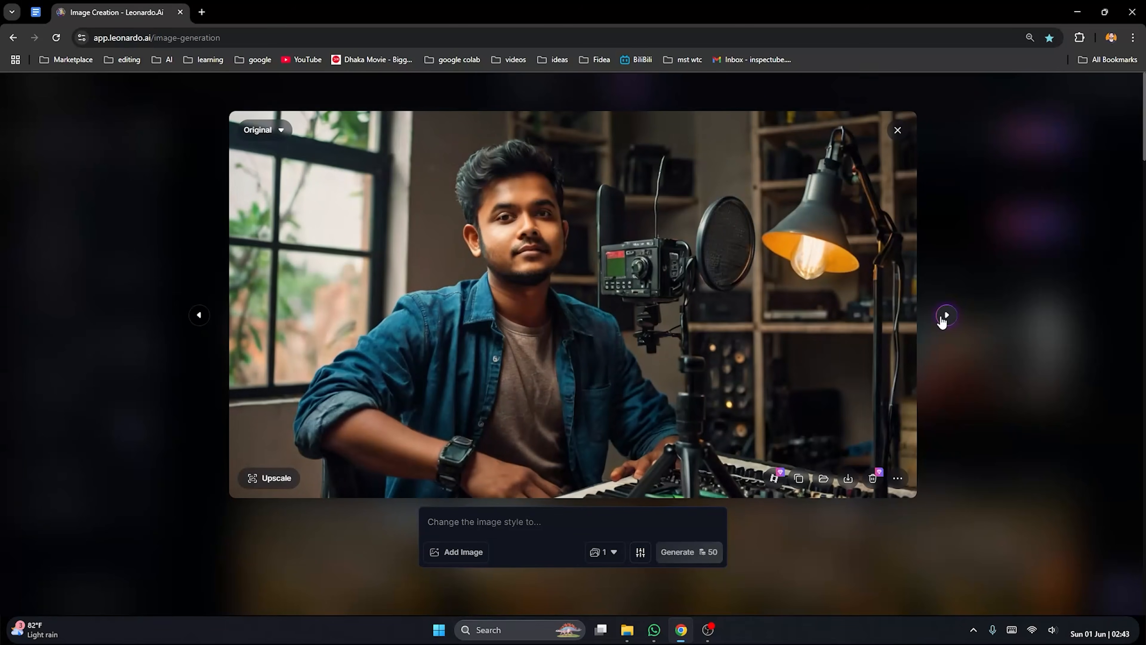
left_click(199, 315)
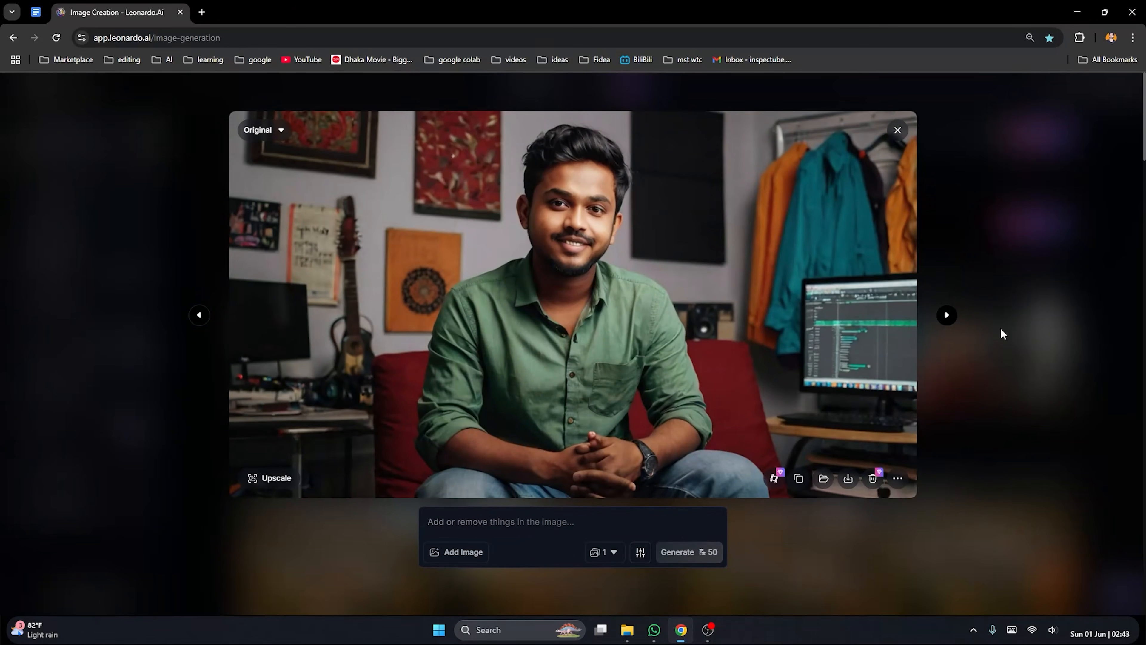
left_click(945, 314)
left_click(946, 314)
left_click(946, 314)
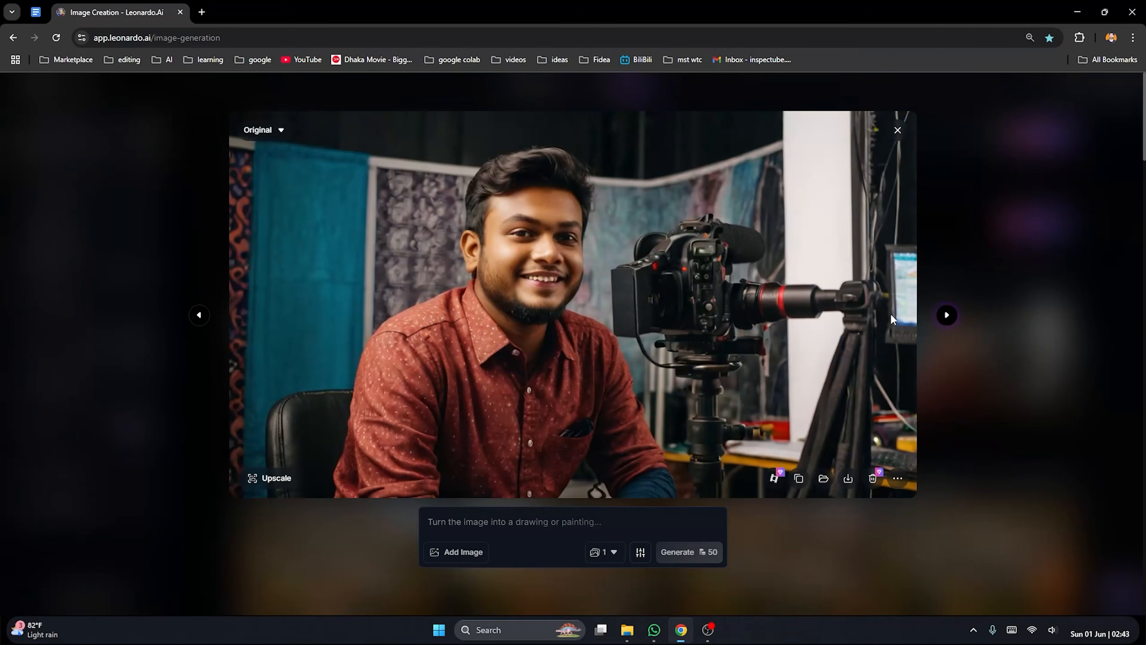
left_click(1041, 314)
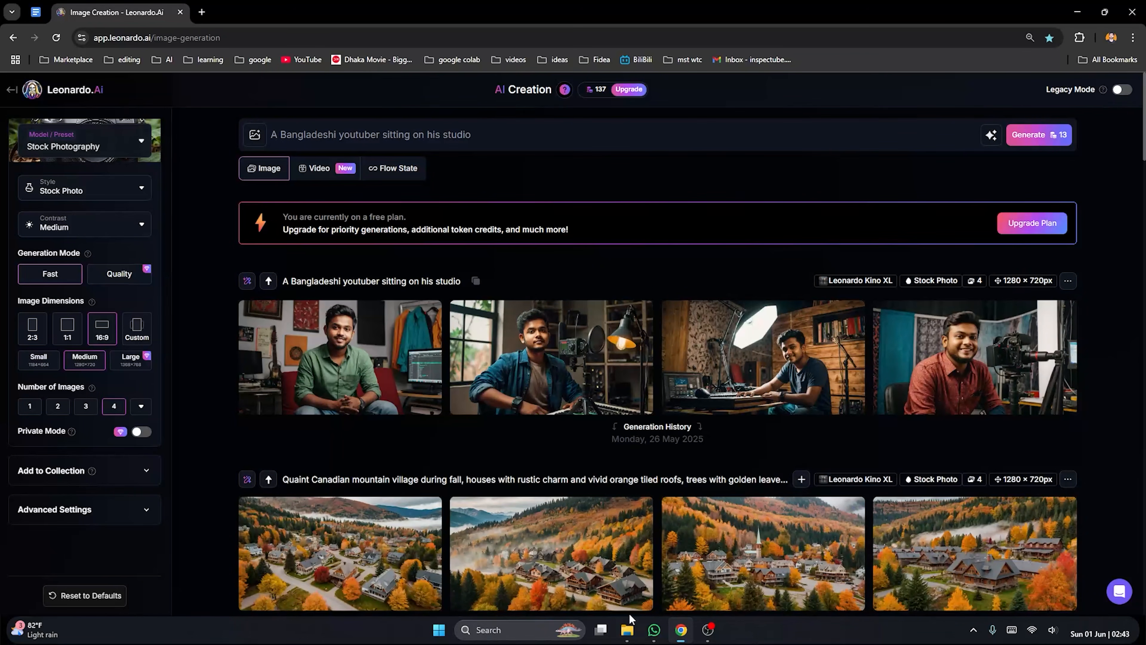
Switch to the example folder in File Explorer and view Whisk_2aa0b9d09a.jpg and Whisk_2b4a6d1a80.jpg
left_click(648, 605)
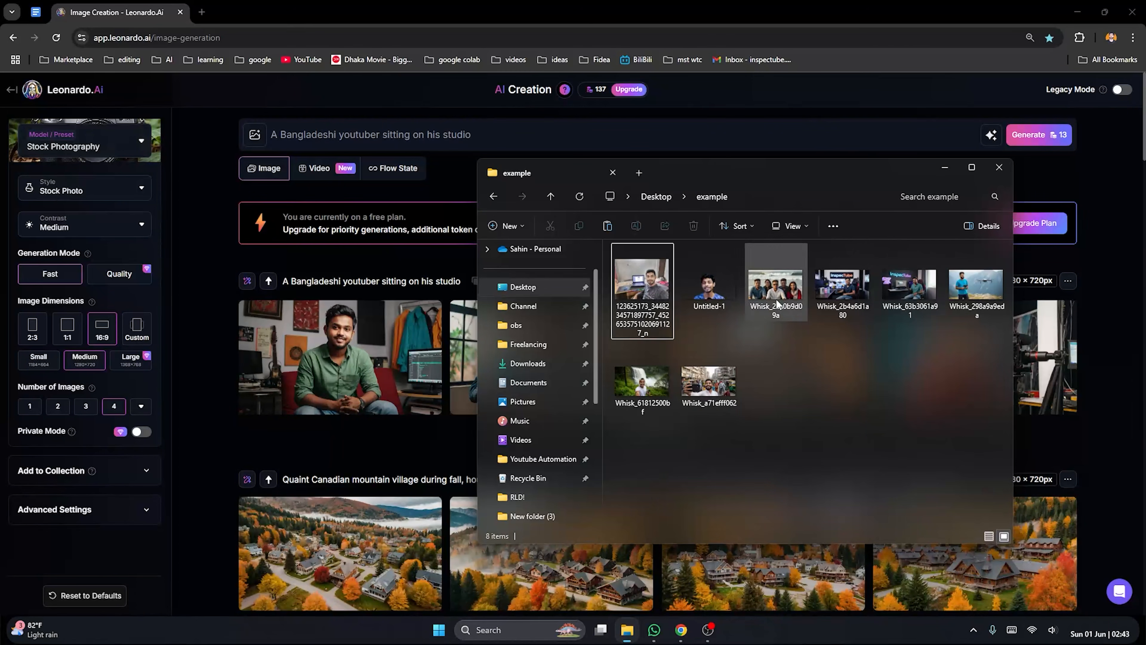
double_click(775, 285)
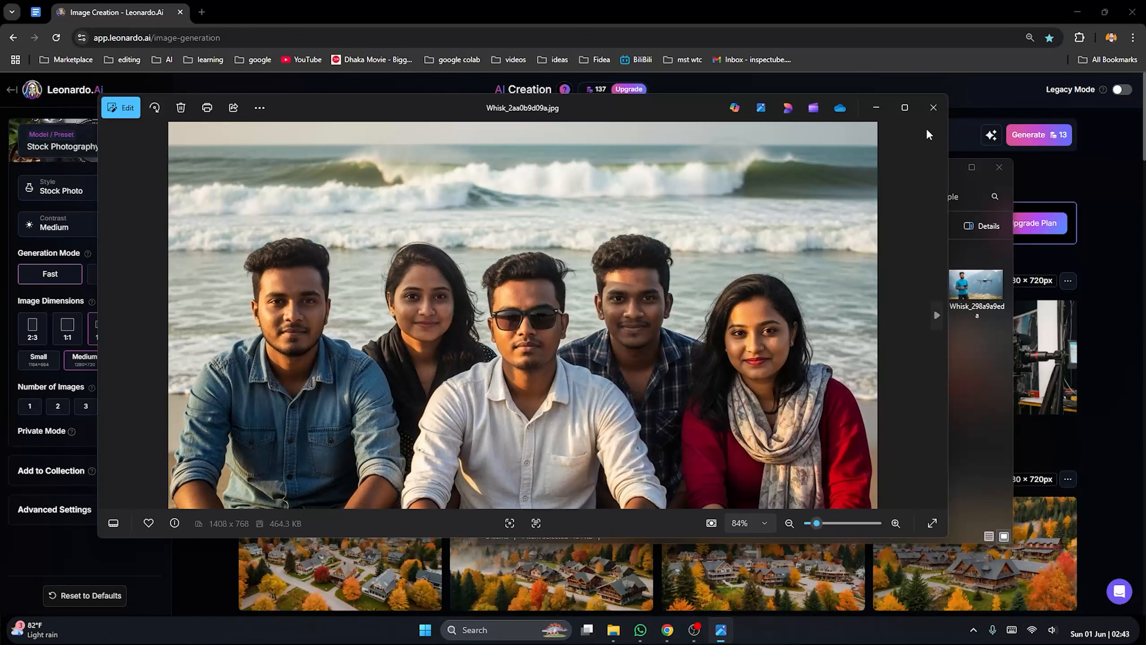
left_click(933, 107)
double_click(843, 284)
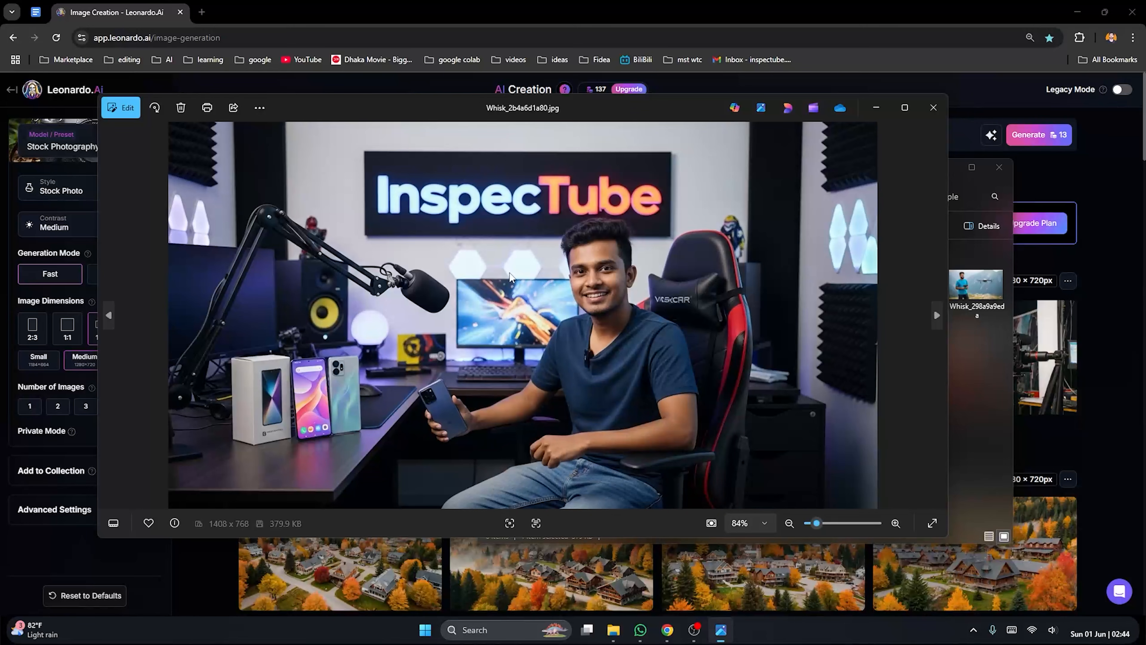
left_click(933, 107)
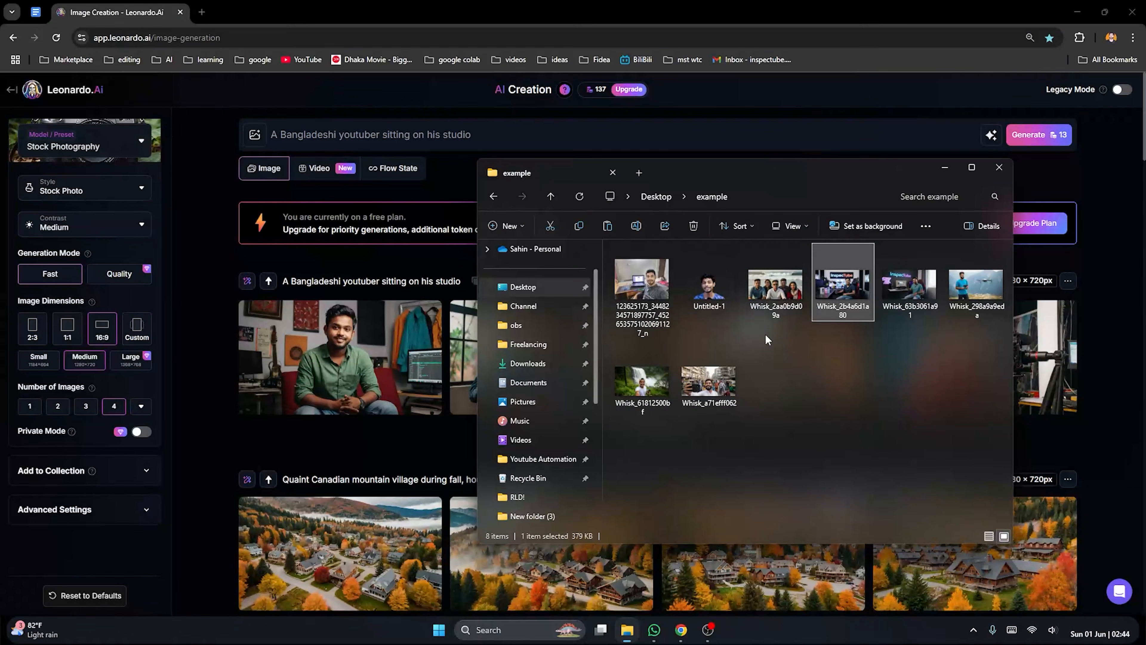
Inspect the faces in the group beach photo Whisk_2aa0b9d09a.jpg up close and close the photo
double_click(775, 285)
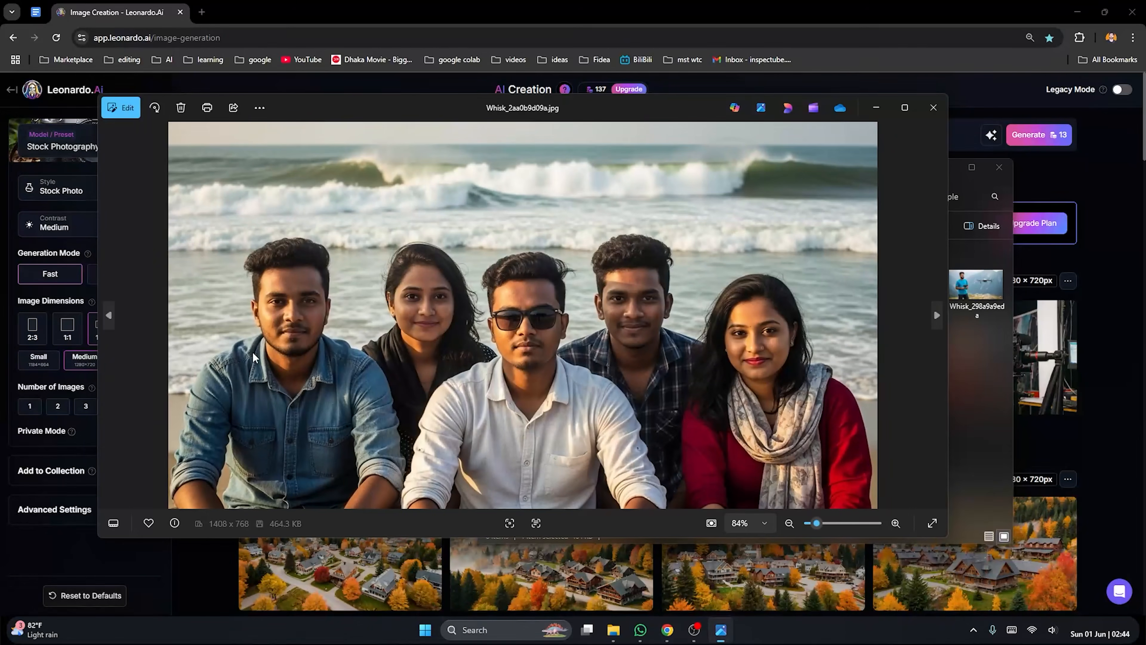
scroll(289, 329, "up", 5)
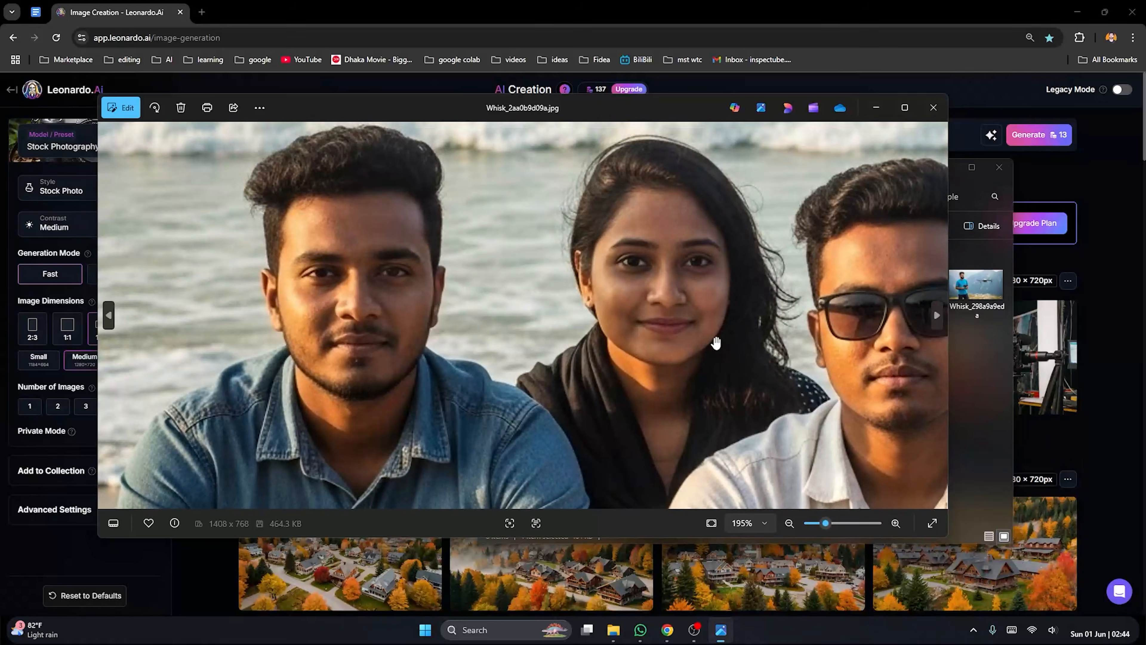
left_click_drag(716, 343, 412, 344)
left_click_drag(740, 325, 576, 339)
left_click_drag(816, 350, 563, 339)
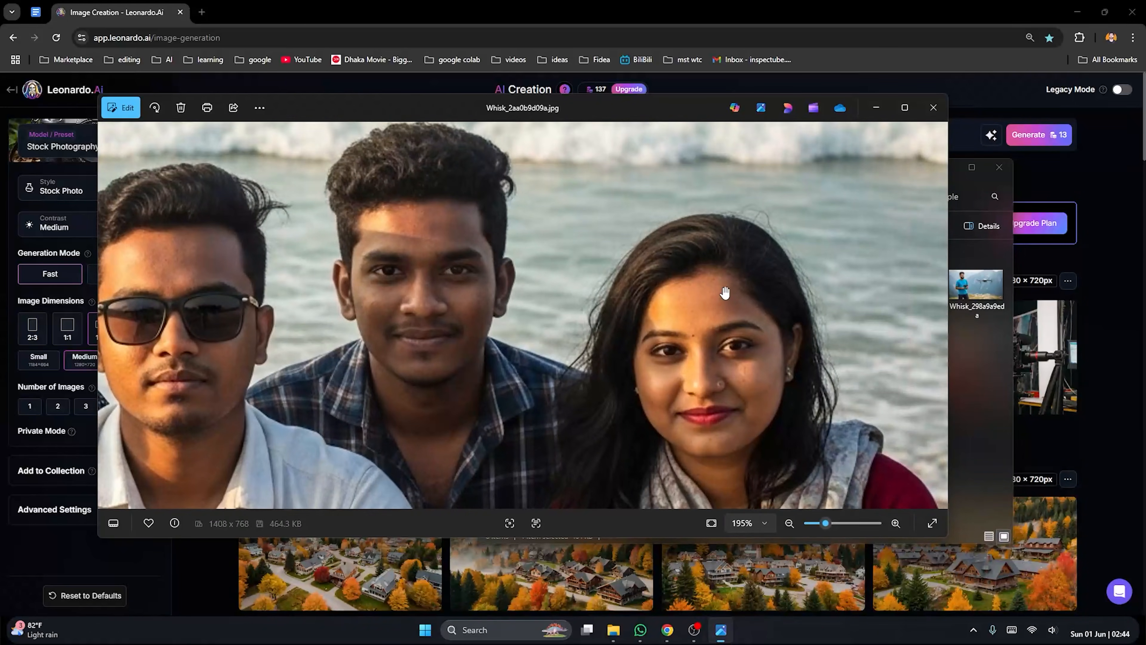
left_click(933, 107)
Inspect the sign, microphone, phones and hands in the studio photo Whisk_2b4a6d1a80.jpg up close, and return to the image generation page
double_click(830, 290)
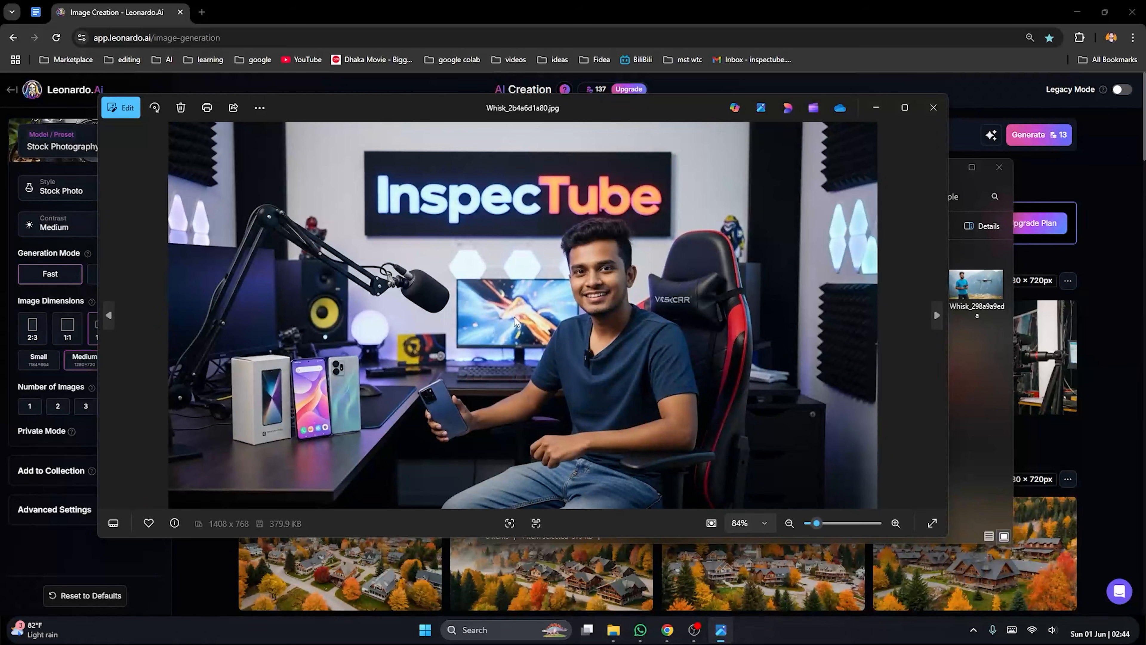
scroll(456, 198, "up", 3)
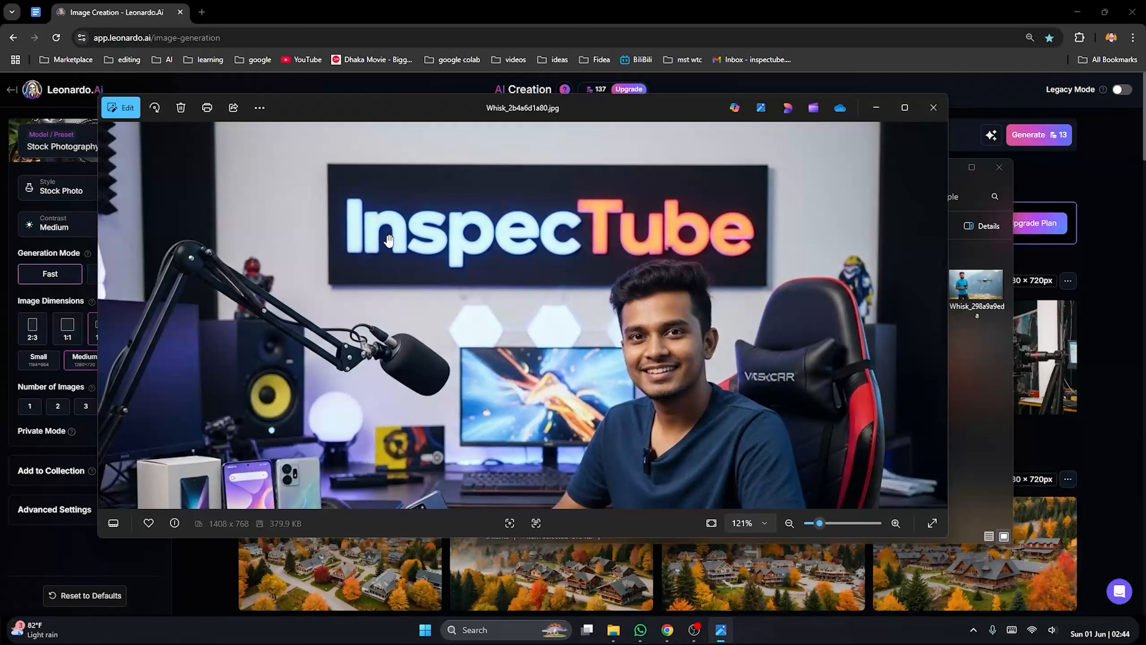
scroll(669, 251, "down", 2)
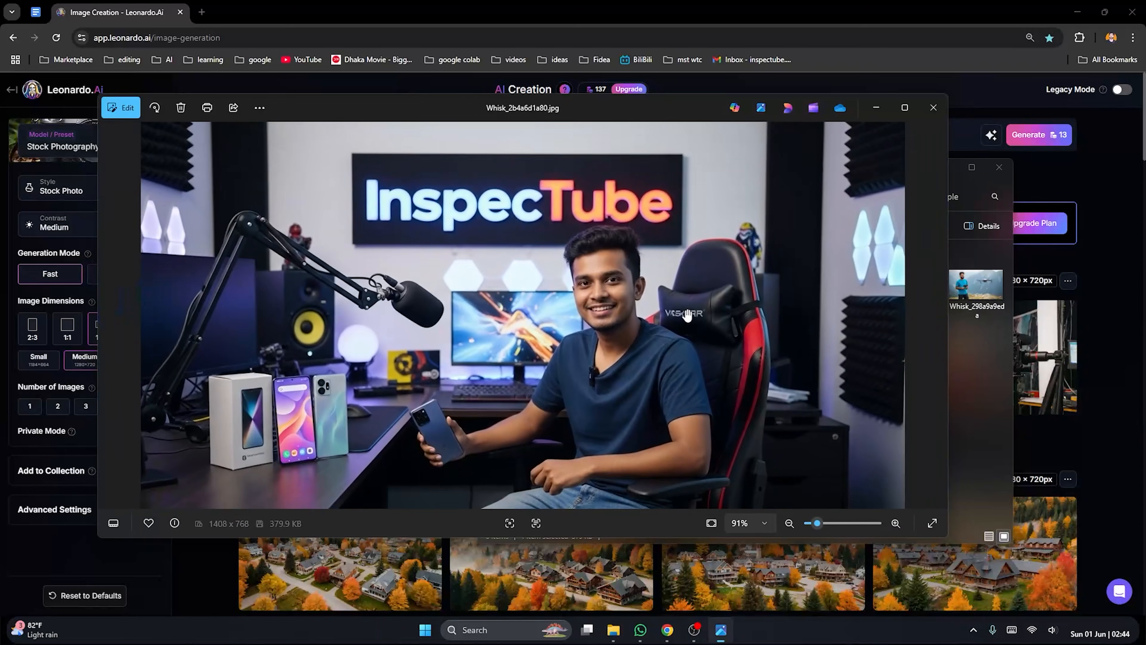
scroll(683, 321, "down", 1)
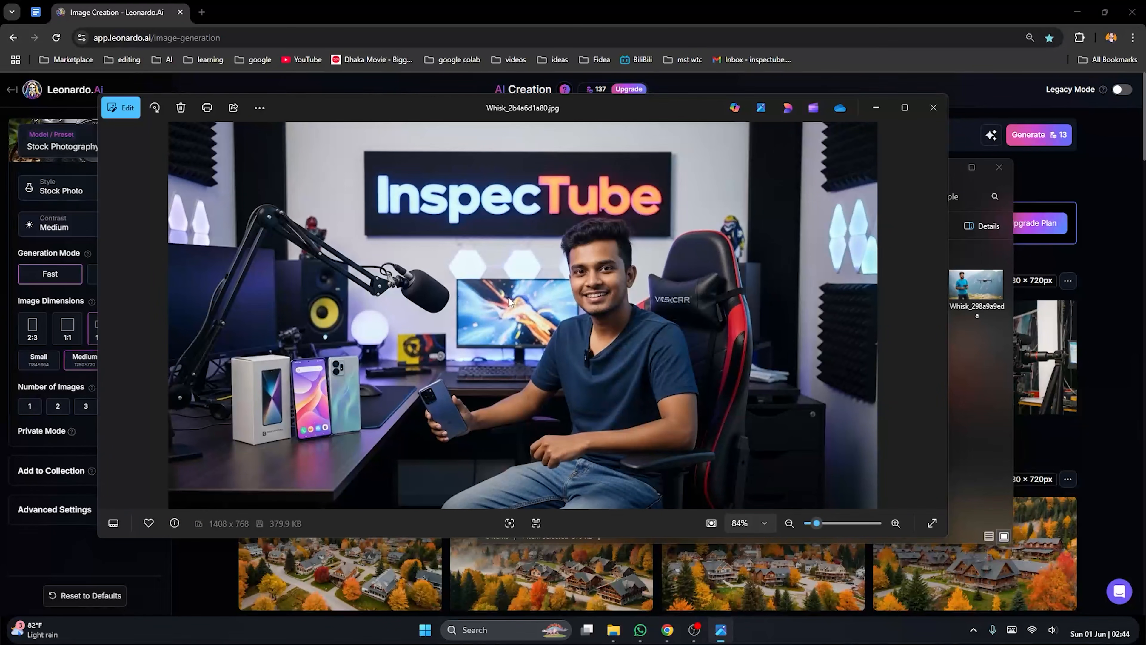
scroll(516, 396, "up", 4)
scroll(454, 424, "up", 1)
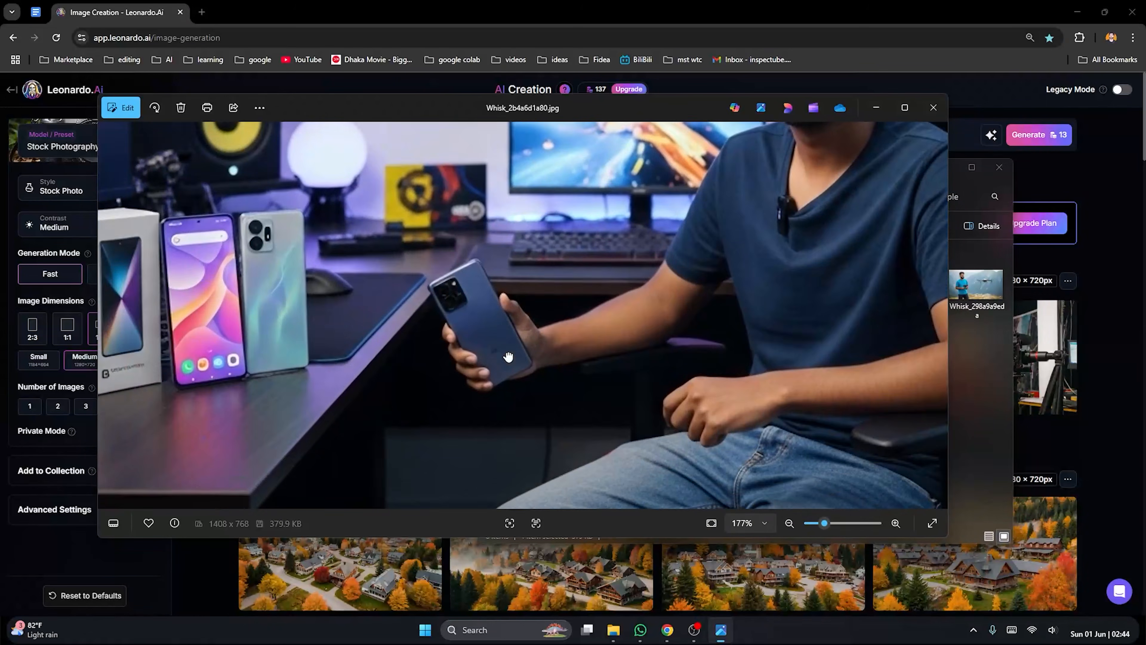
scroll(505, 359, "up", 1)
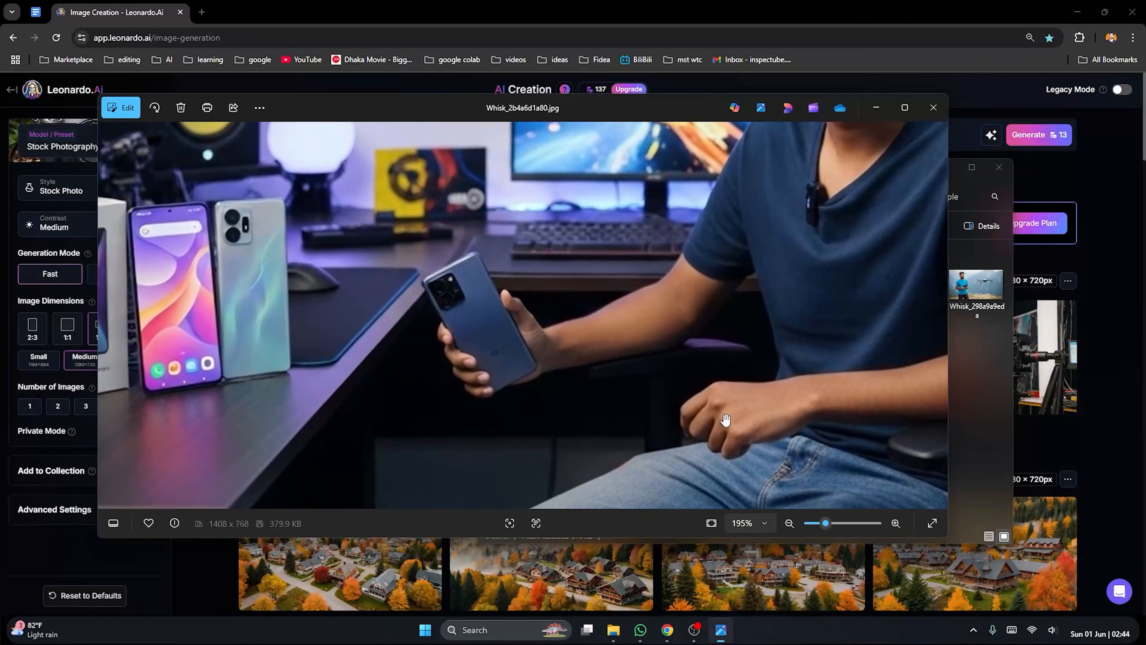
left_click(876, 106)
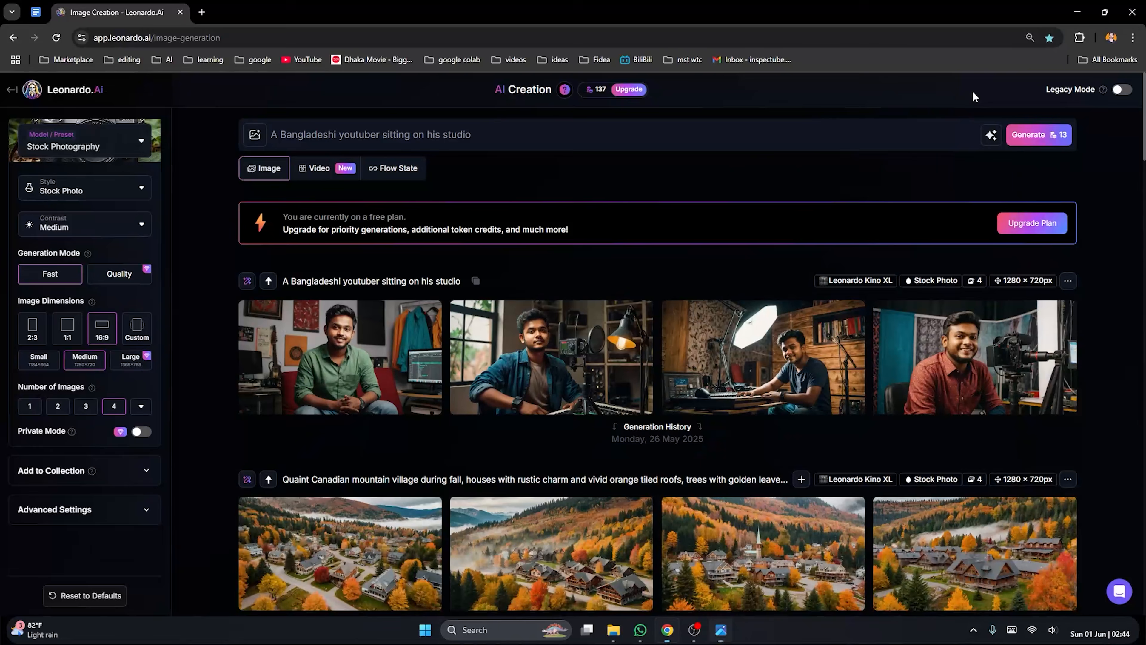
Look at the generated images of the man in the green shirt and the man at the keyboard, and close the viewer
left_click(608, 395)
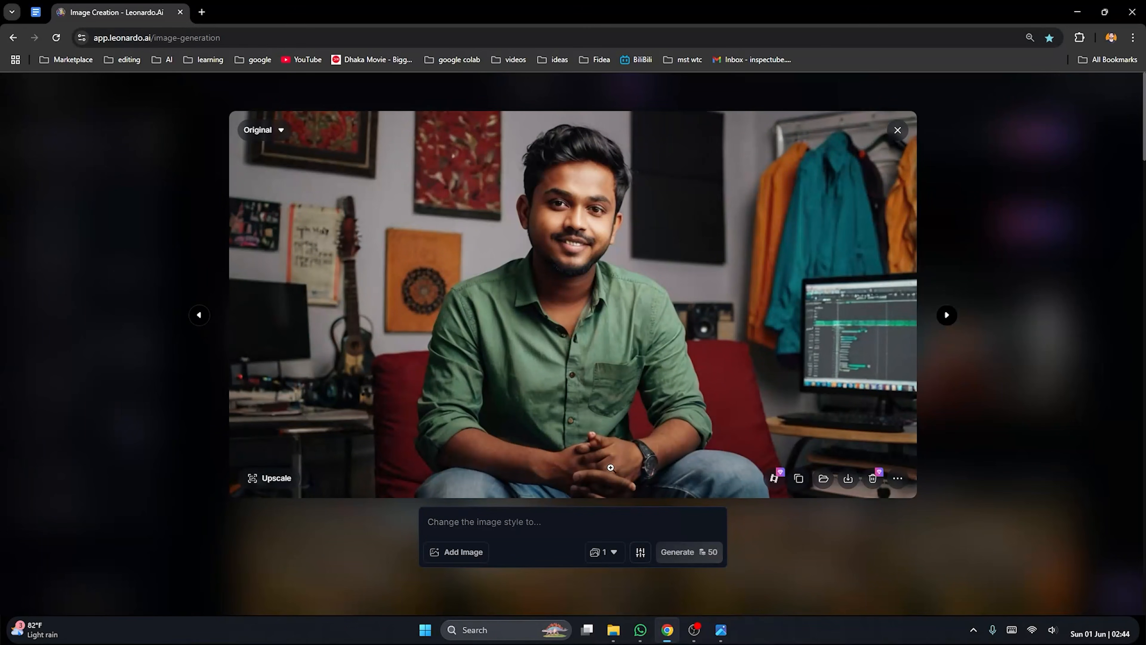
left_click(1006, 366)
left_click(769, 369)
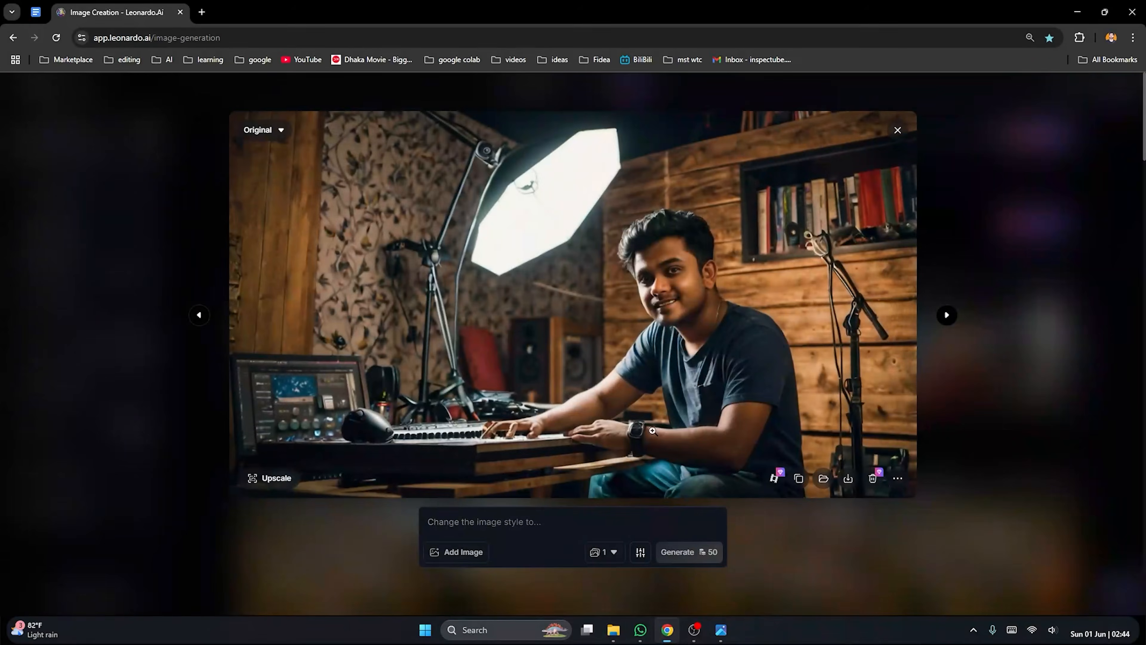
left_click(1032, 318)
Switch to the example folder in File Explorer, view the studio photo Whisk_2b4a6d1a80.jpg up close, and close it
left_click(613, 629)
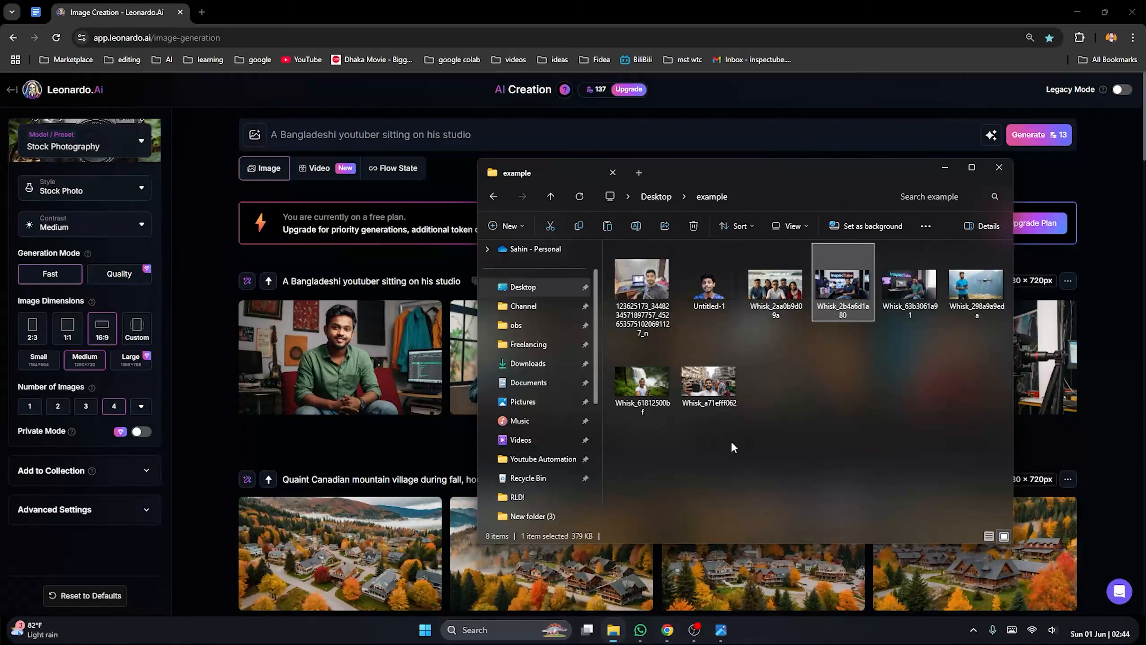
double_click(836, 307)
scroll(488, 417, "up", 1)
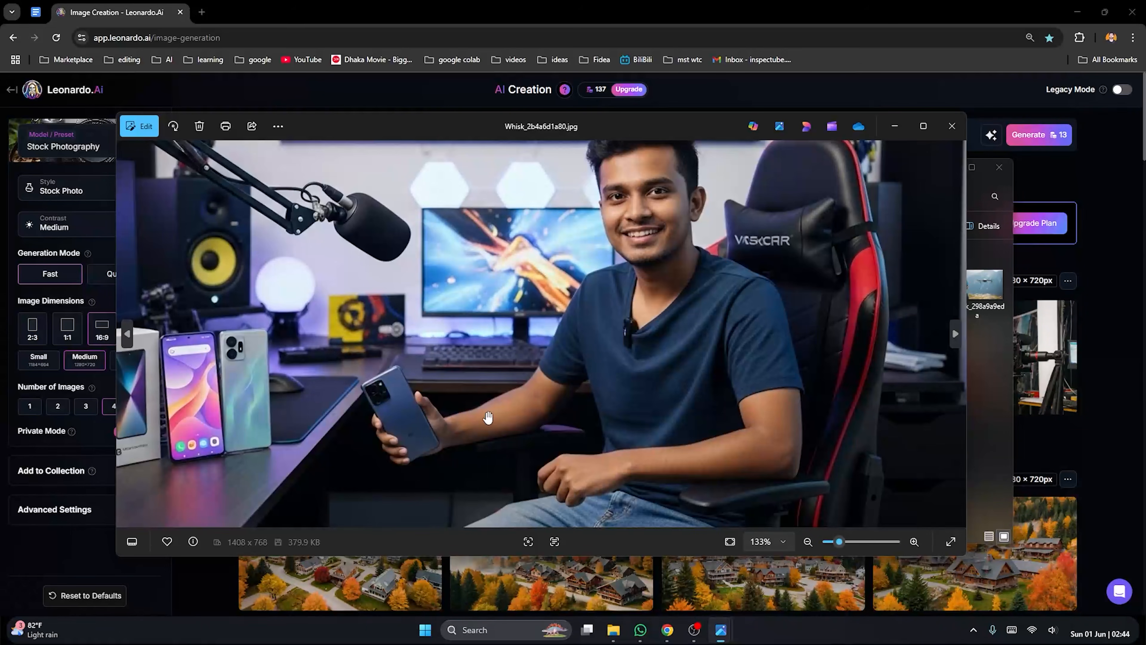
left_click(951, 126)
Open Whisk_63b3061a91.jpg, inspect the desk setup and the seated man up close, and close the photo
double_click(898, 289)
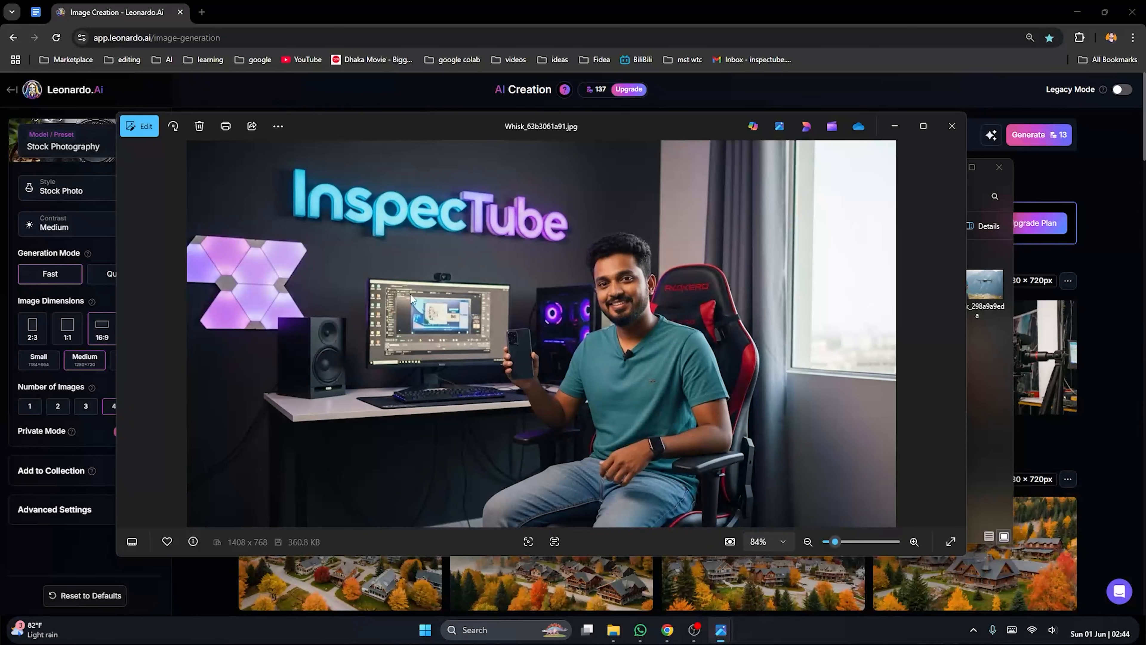
scroll(304, 361, "up", 5)
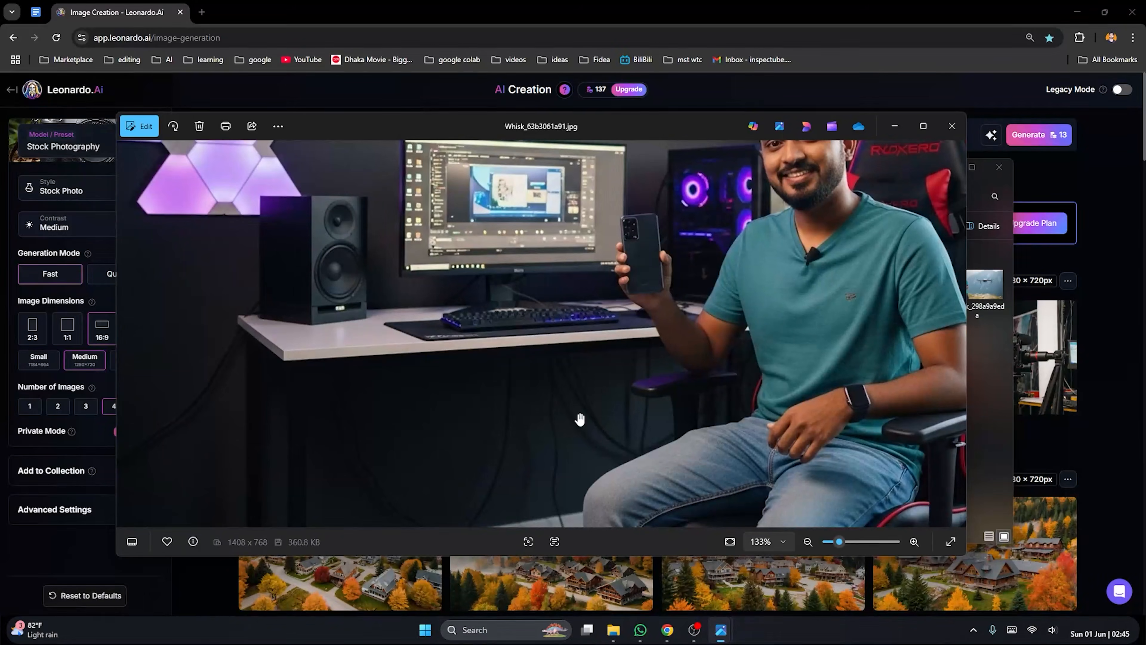
scroll(542, 422, "down", 2)
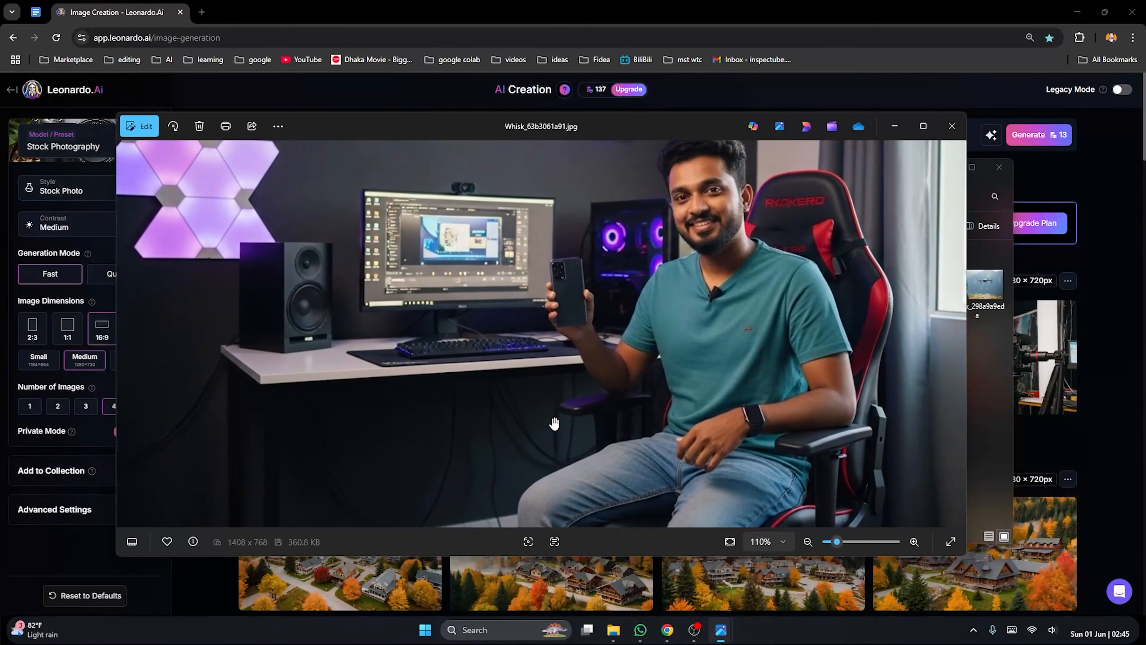
scroll(554, 423, "down", 3)
left_click(952, 126)
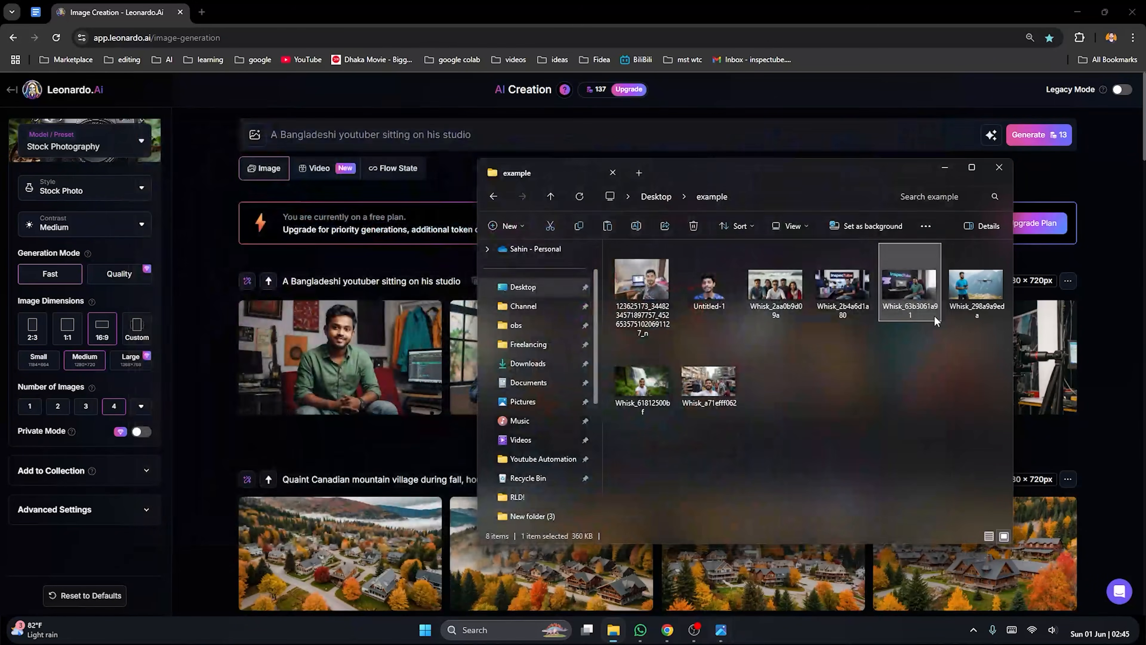
Open Whisk_298a9a9eda.jpg, inspect the drone and the hands on the controller up close, and close the photo
double_click(975, 287)
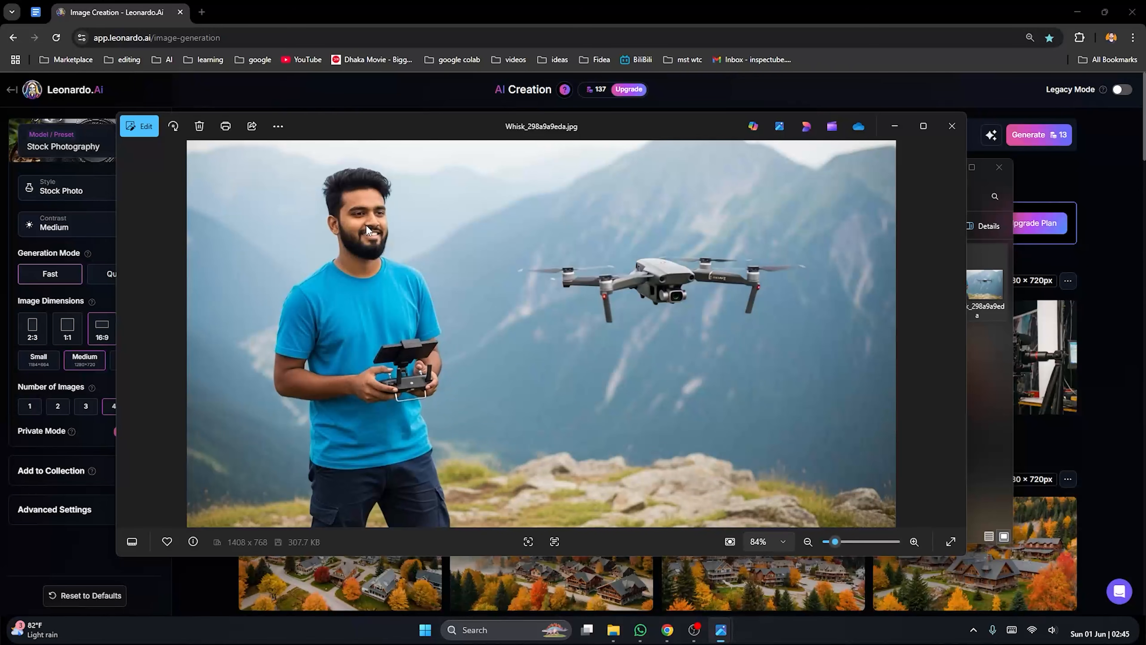
scroll(666, 275, "up", 5)
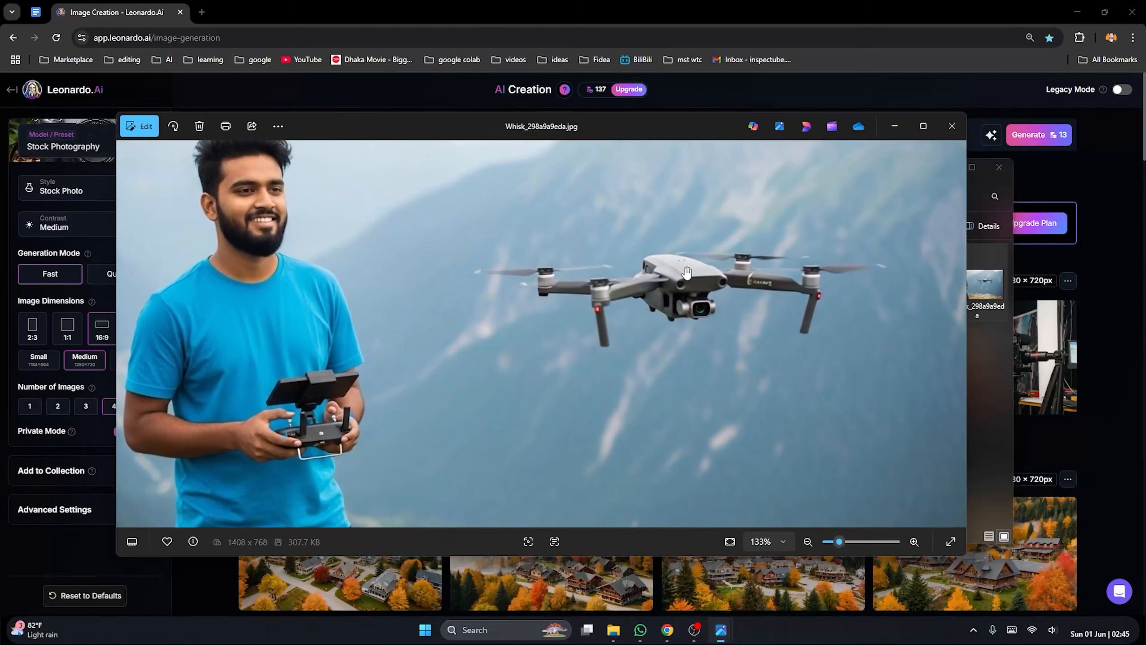
scroll(663, 291, "down", 3)
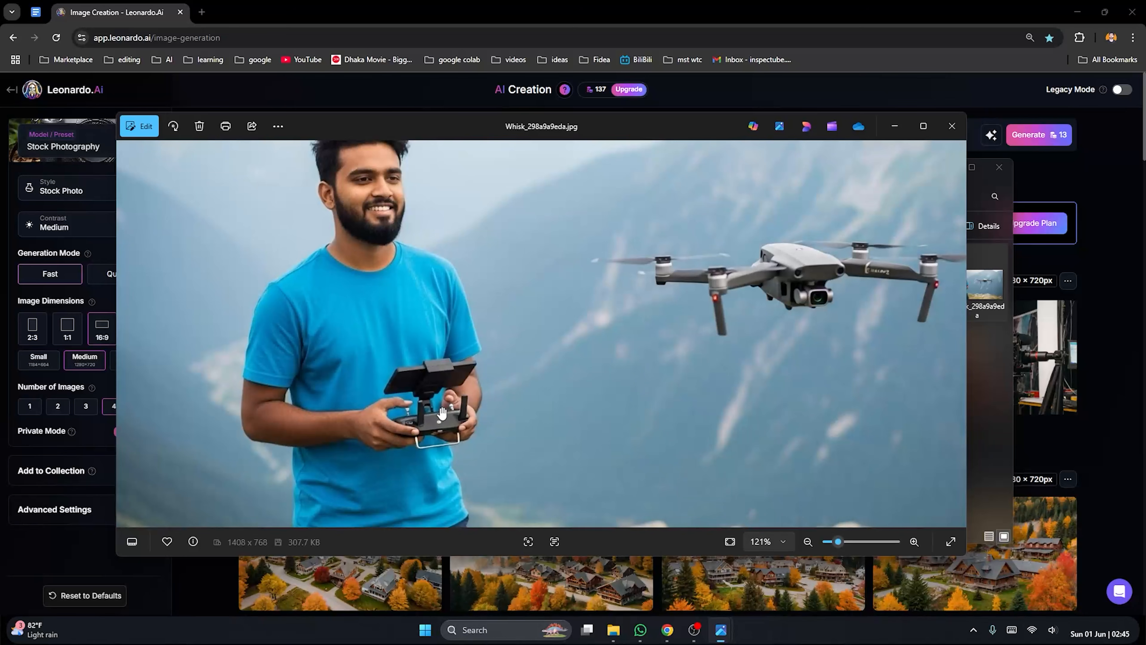
scroll(412, 419, "up", 3)
scroll(412, 419, "up", 4)
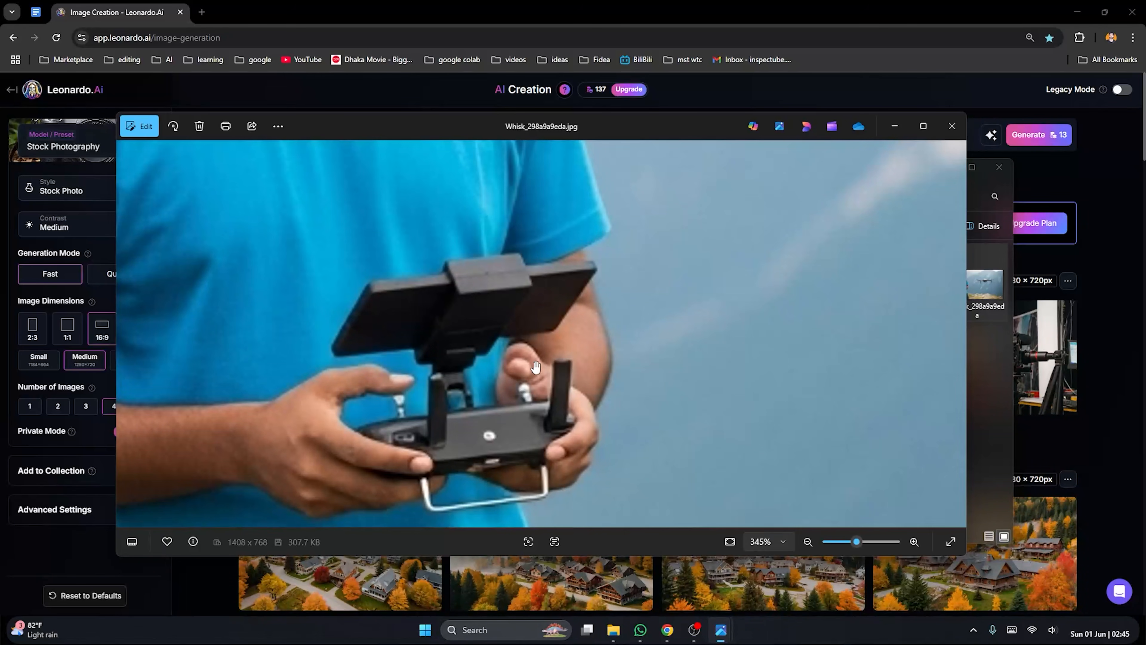
scroll(496, 393, "down", 2)
scroll(495, 393, "down", 5)
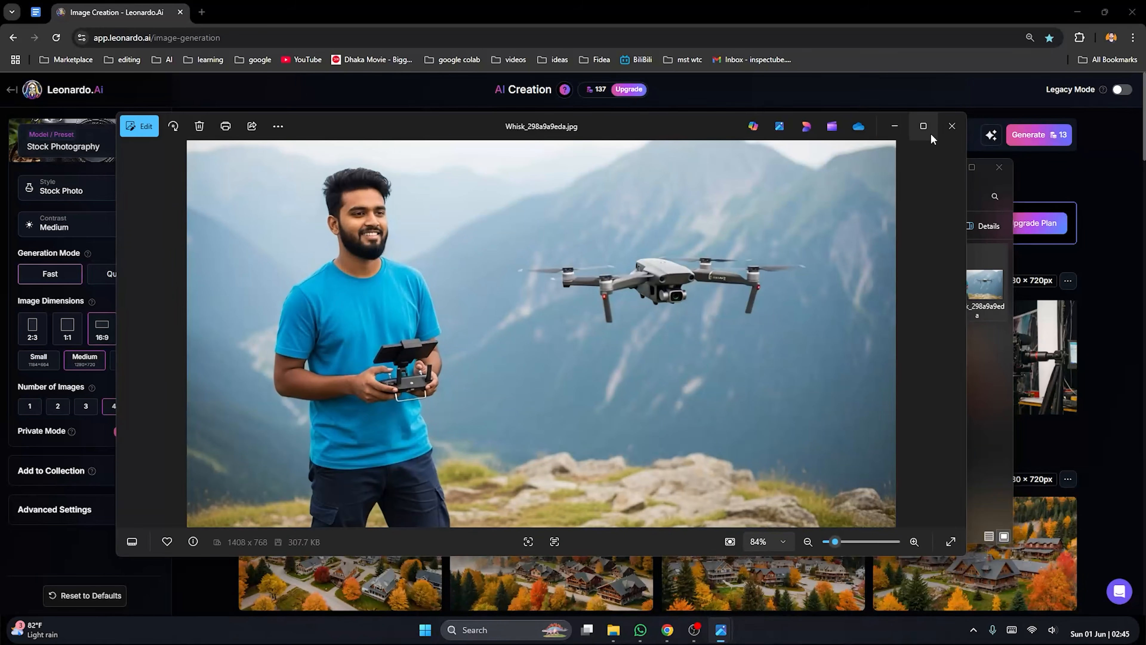
left_click(951, 126)
View the waterfall selfie Whisk_61812500bf.jpg, and inspect the hand and phone in the street selfie Whisk_a71efff062.jpg
double_click(634, 377)
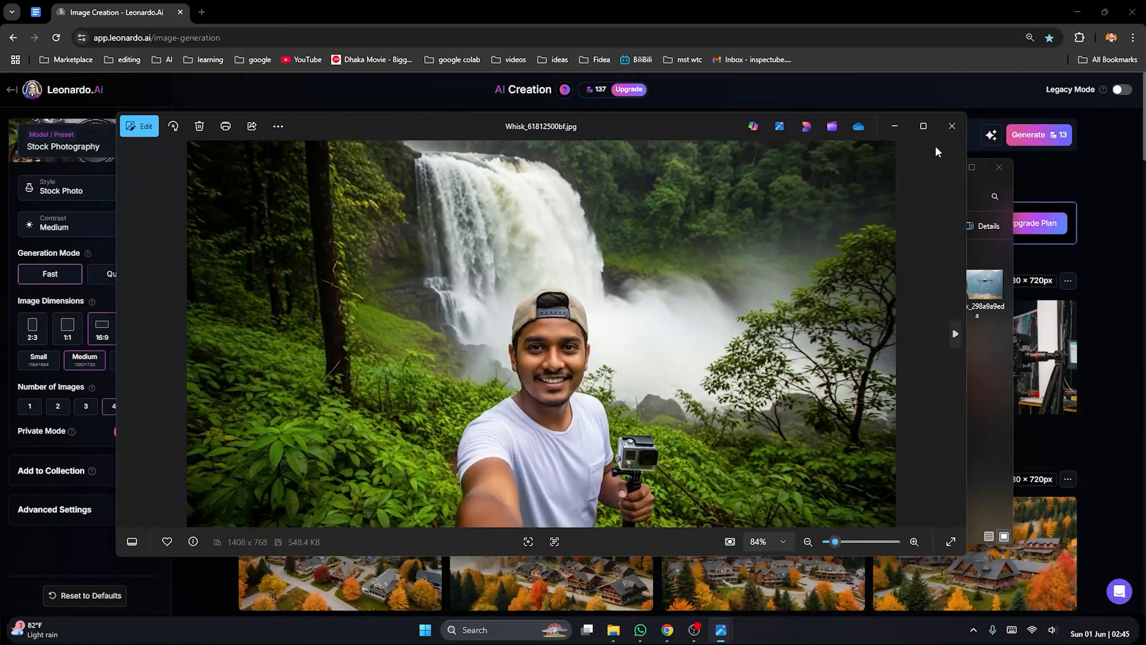
left_click(951, 126)
double_click(708, 383)
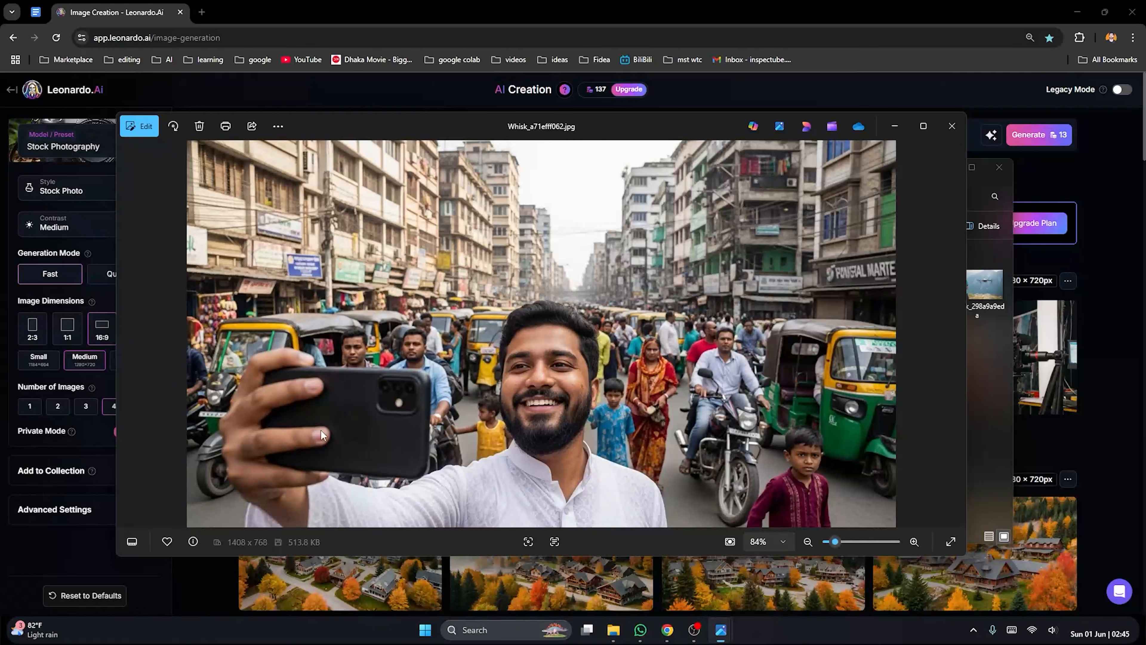
scroll(296, 485, "up", 3)
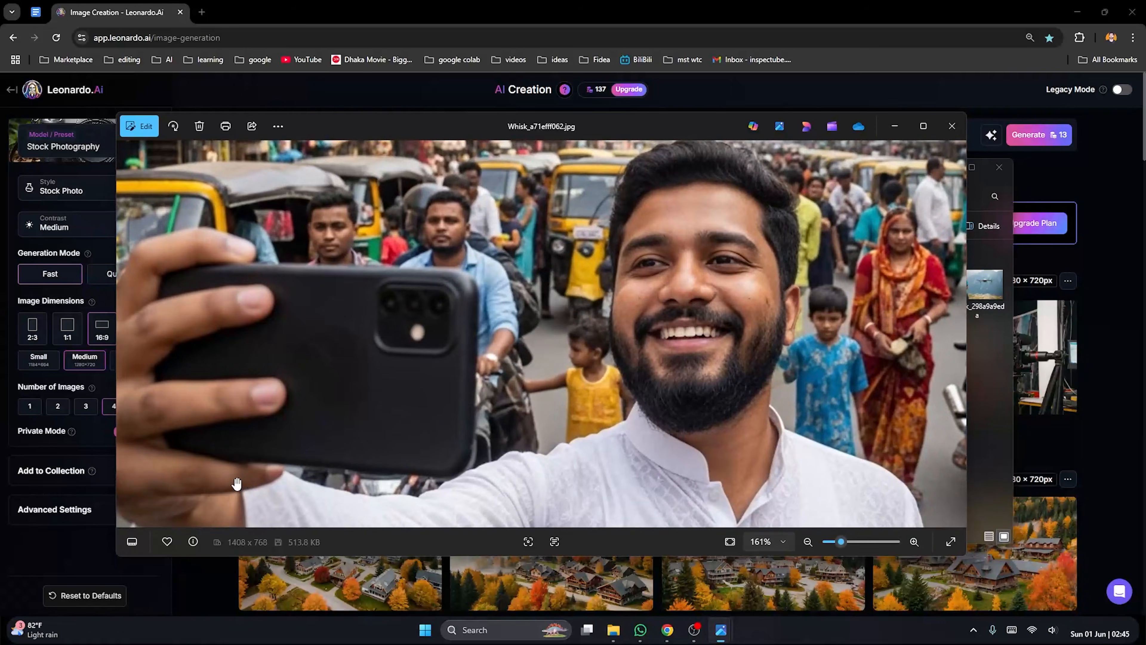
scroll(582, 389, "down", 3)
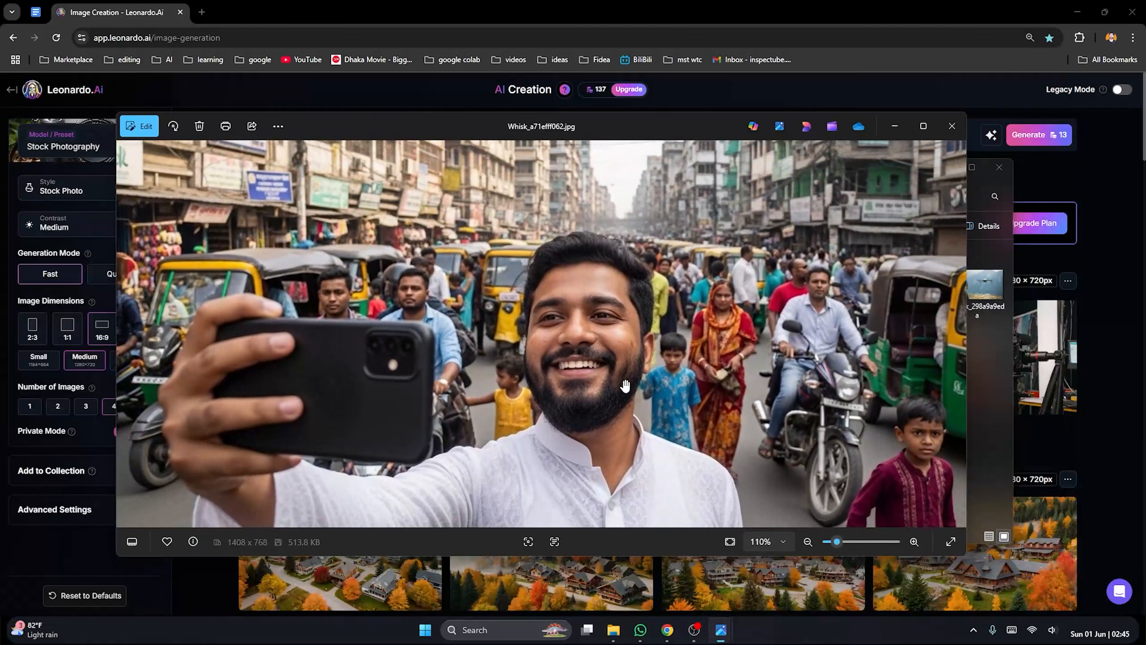
scroll(721, 391, "down", 2)
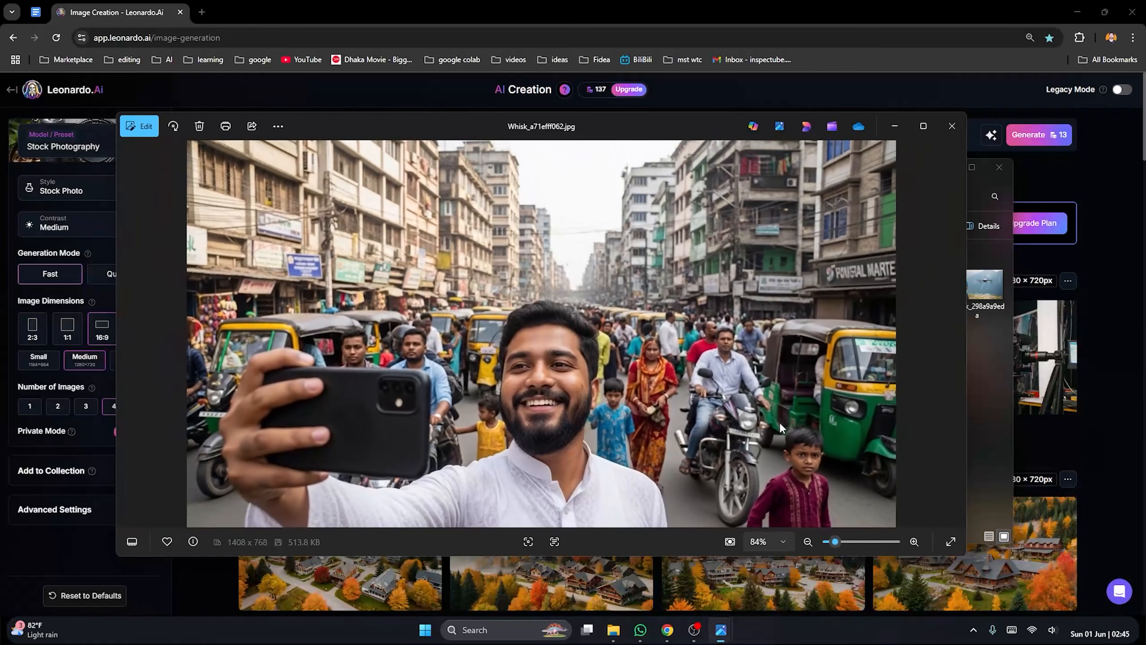
Inspect the crowd, shop signs and vehicles in the background of the street selfie up close, and close the photo
scroll(800, 450, "up", 5)
left_click_drag(483, 311, 670, 374)
left_click_drag(838, 301, 637, 326)
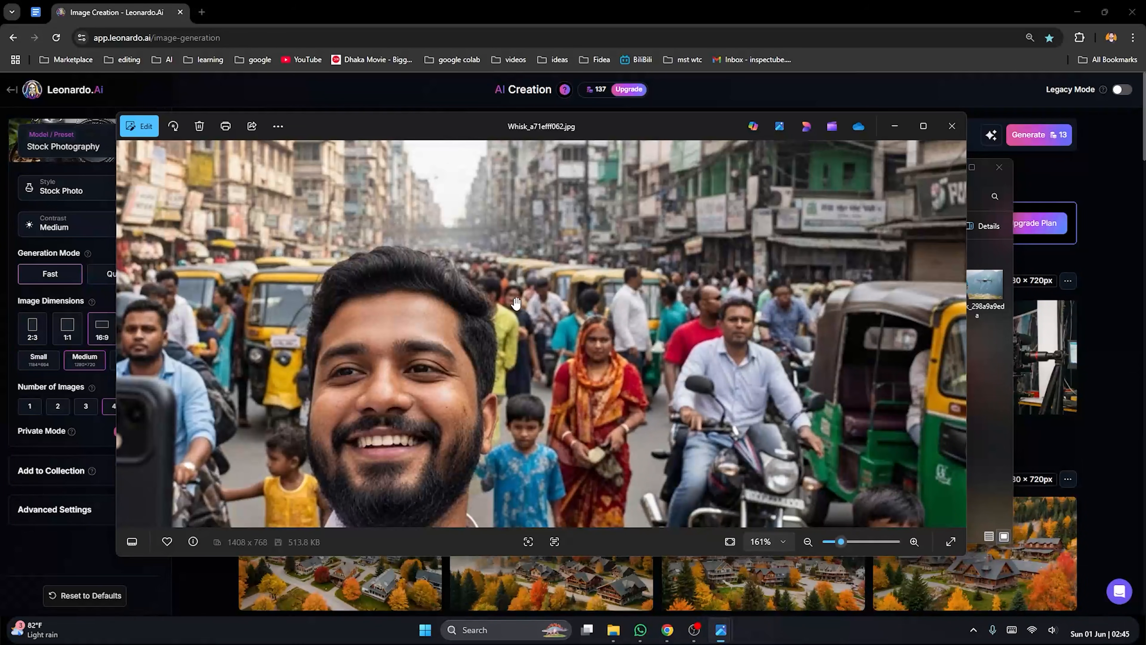
scroll(591, 277, "down", 4)
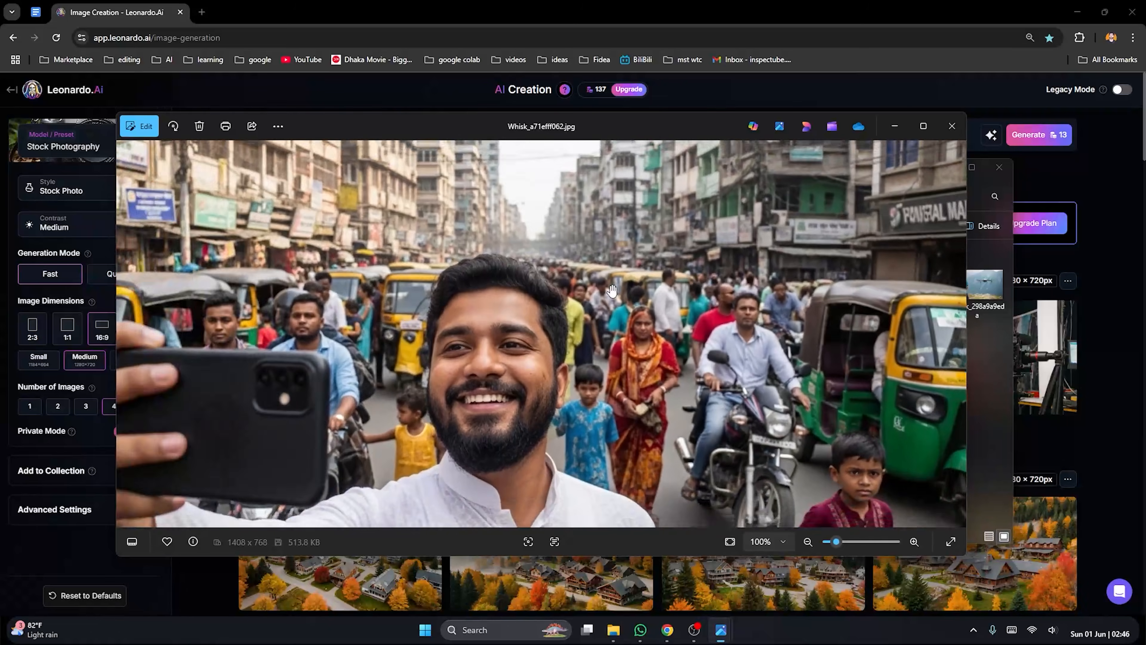
scroll(632, 294, "down", 1)
scroll(793, 298, "up", 3)
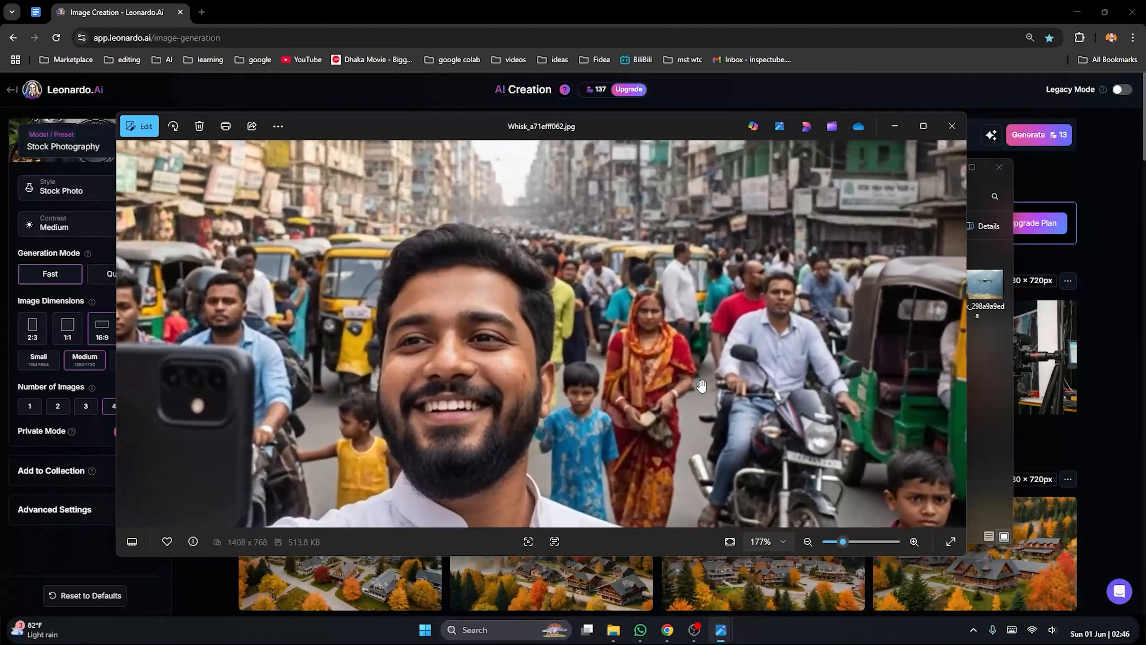
scroll(791, 311, "down", 1)
scroll(686, 344, "down", 4)
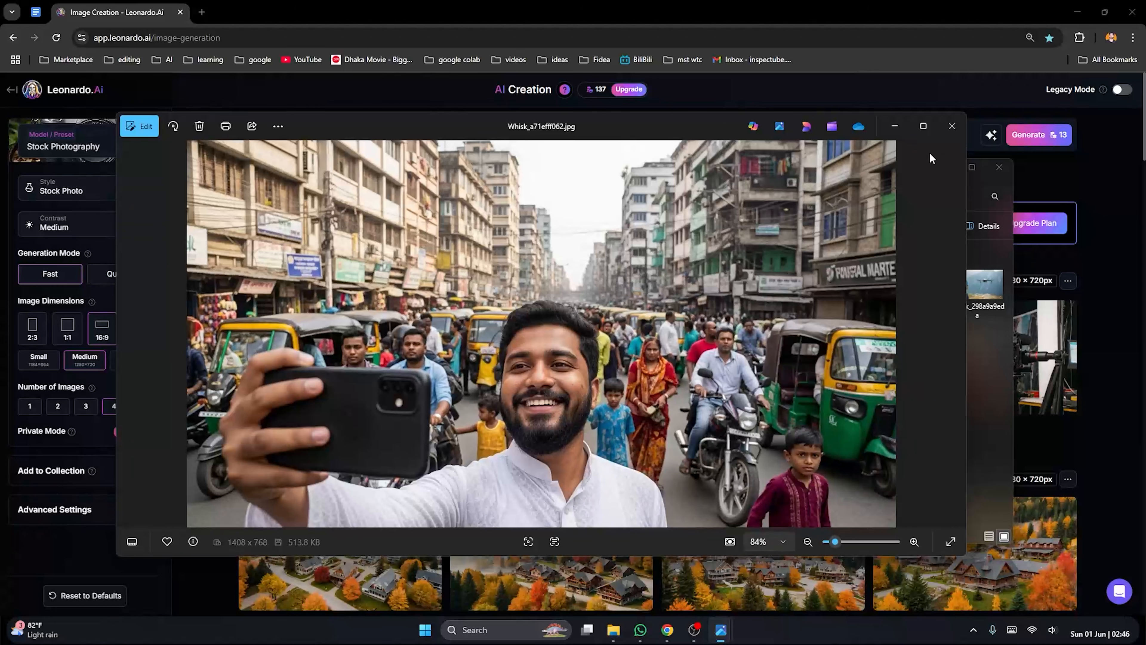
left_click(952, 126)
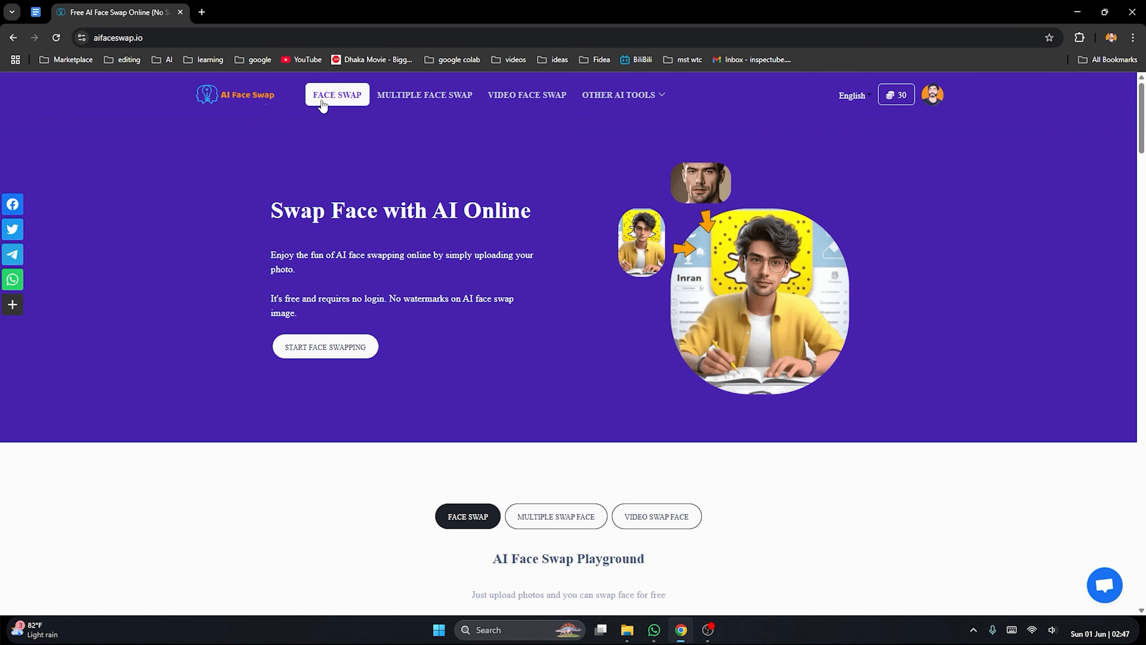
In AI Face Swap, go to the face swap playground and upload Whisk_298a9a9eda from the Desktop example folder as the original image
left_click(933, 96)
left_click(343, 354)
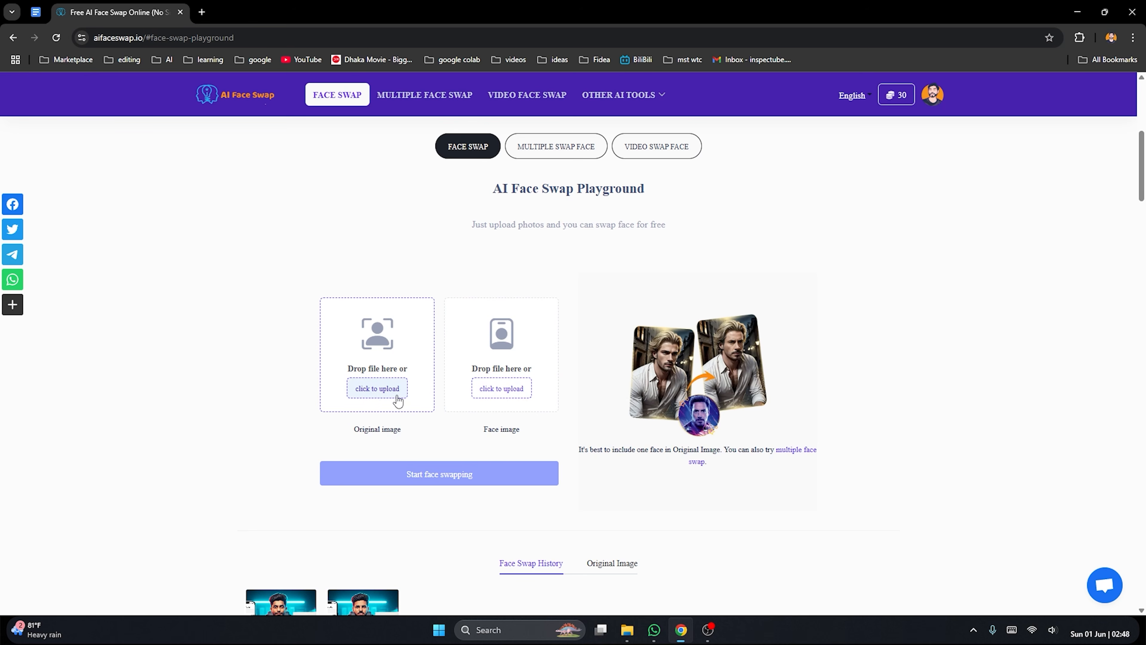
left_click(386, 392)
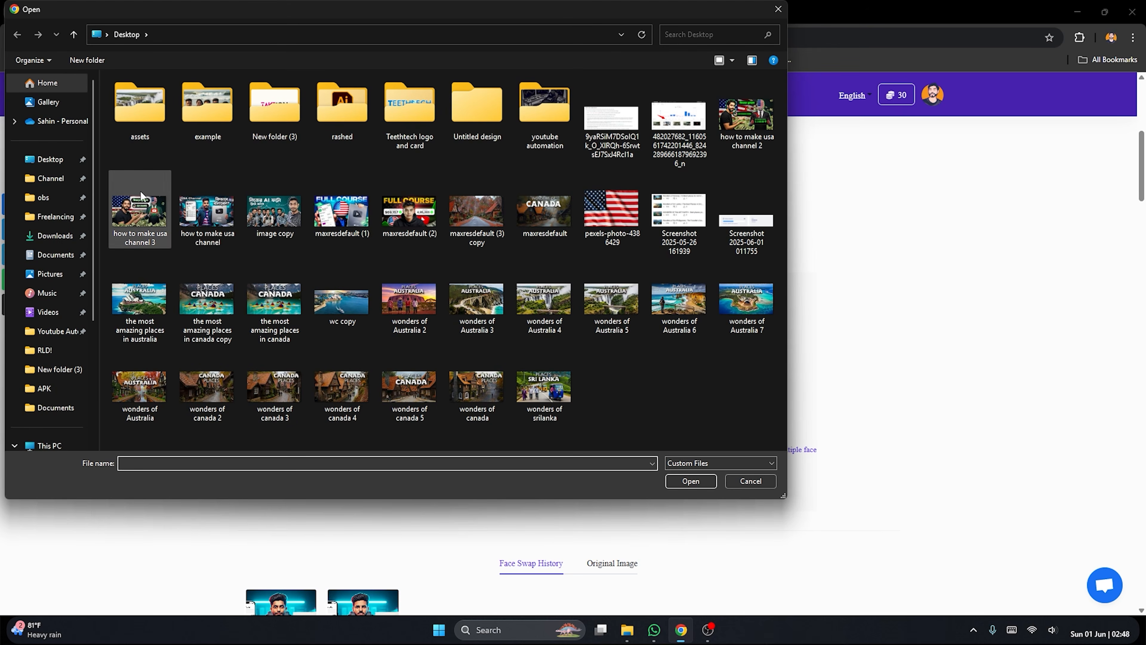
double_click(205, 138)
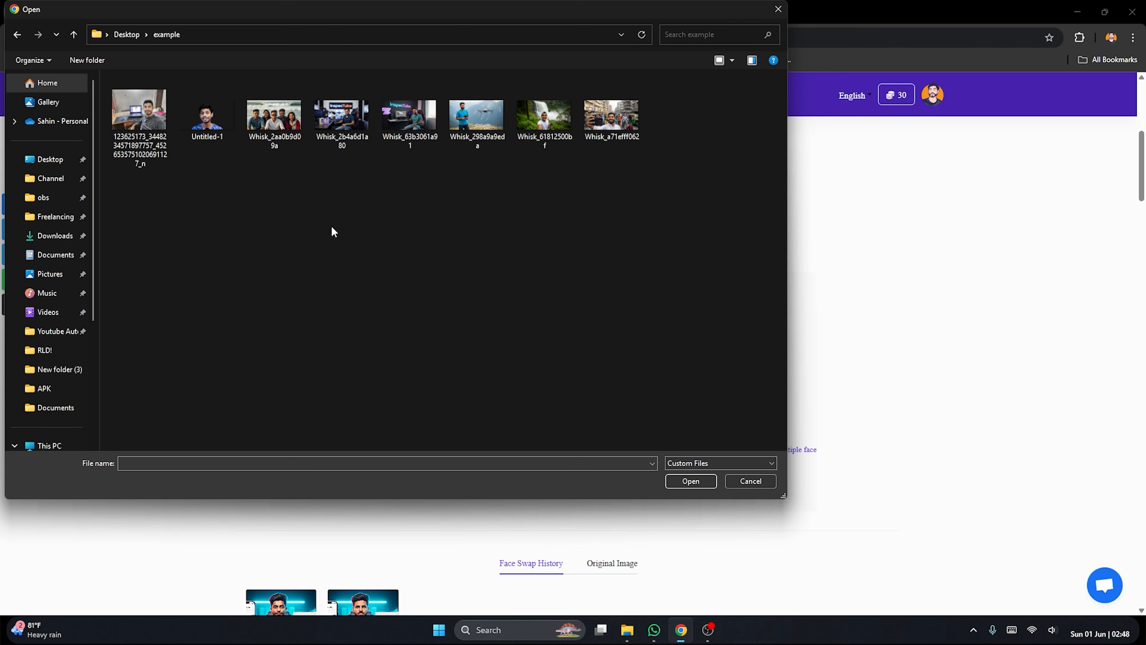
left_click_drag(401, 13, 755, 117)
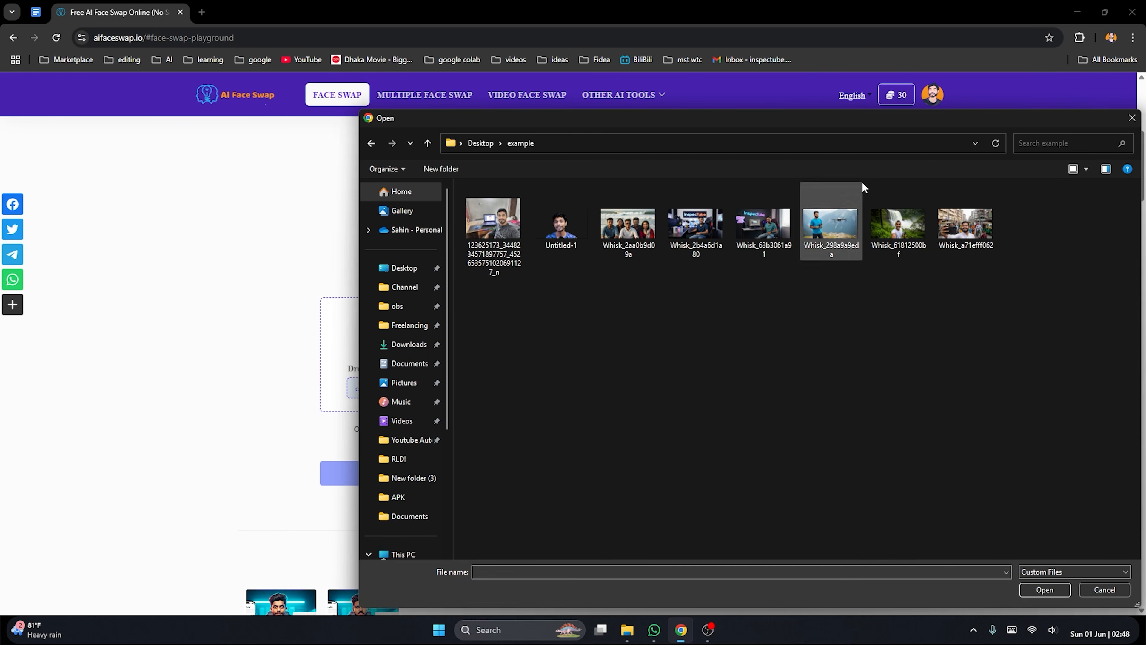
left_click_drag(829, 122, 793, 148)
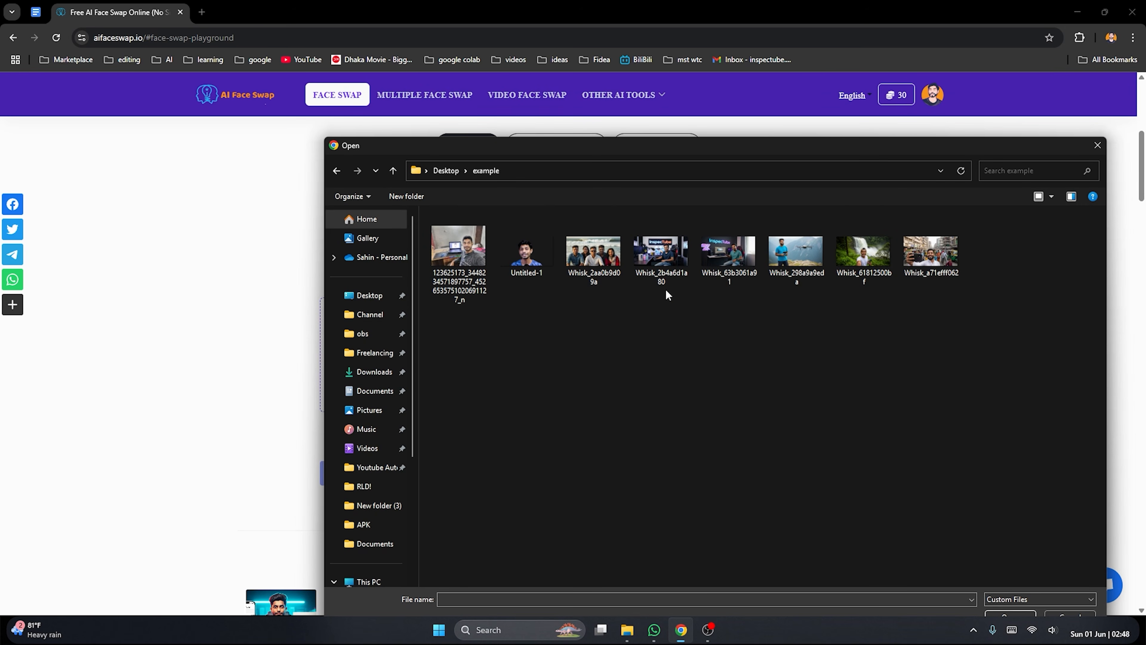
double_click(800, 260)
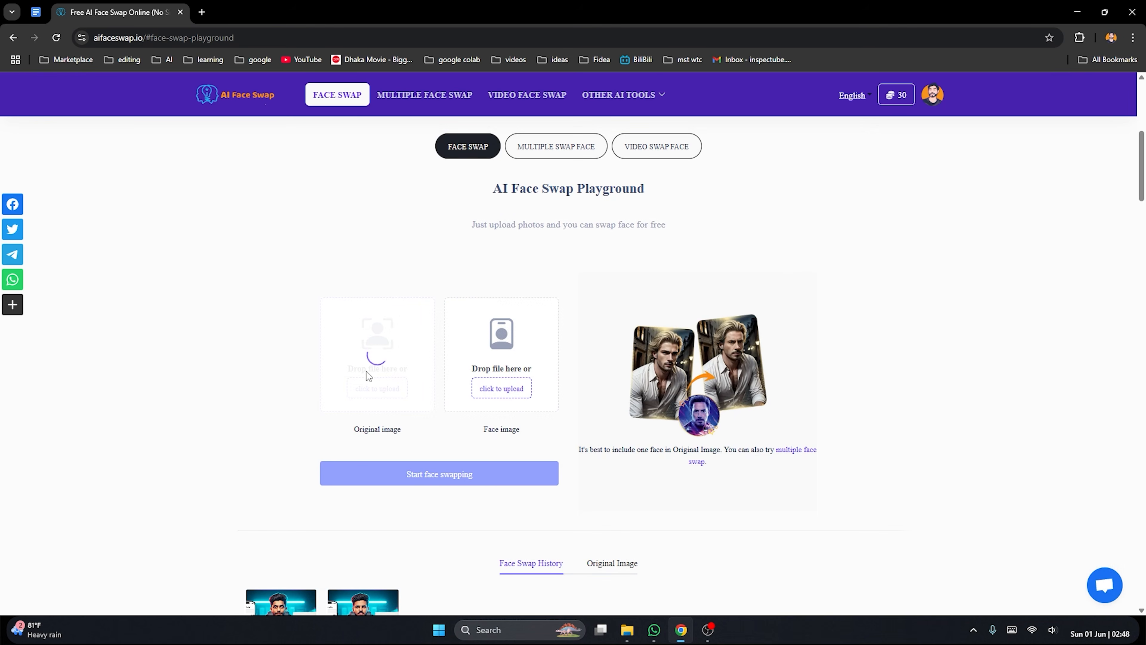
Open the file selection for the face image, preview the selfie taken beside the laptop, and close the preview
left_click(521, 391)
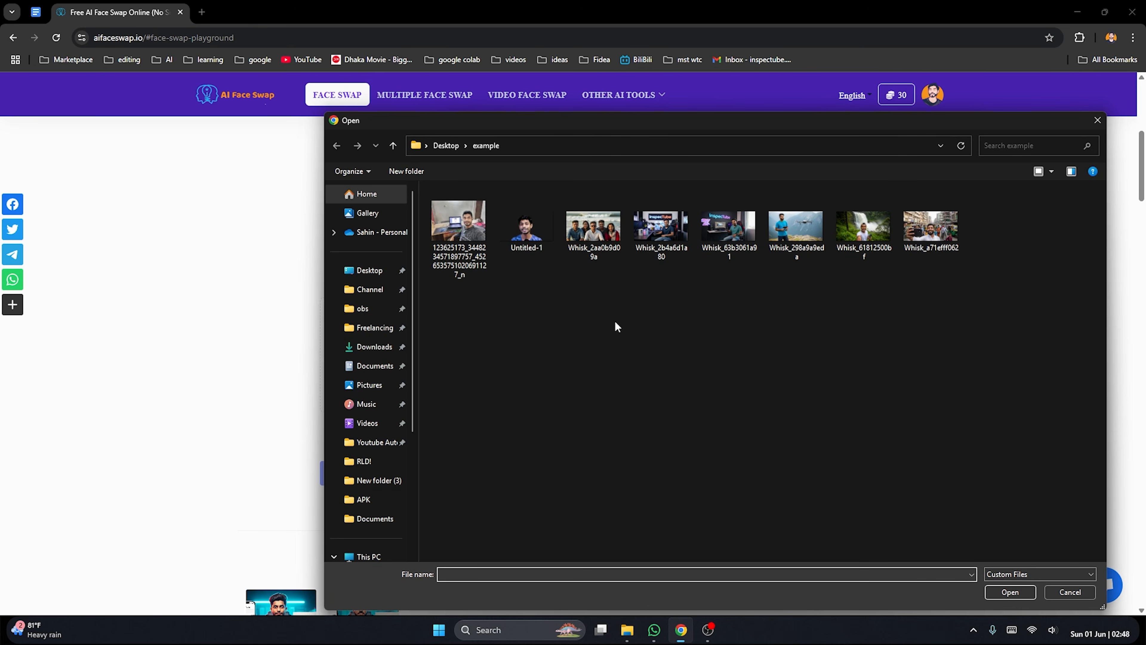
left_click_drag(630, 129, 850, 179)
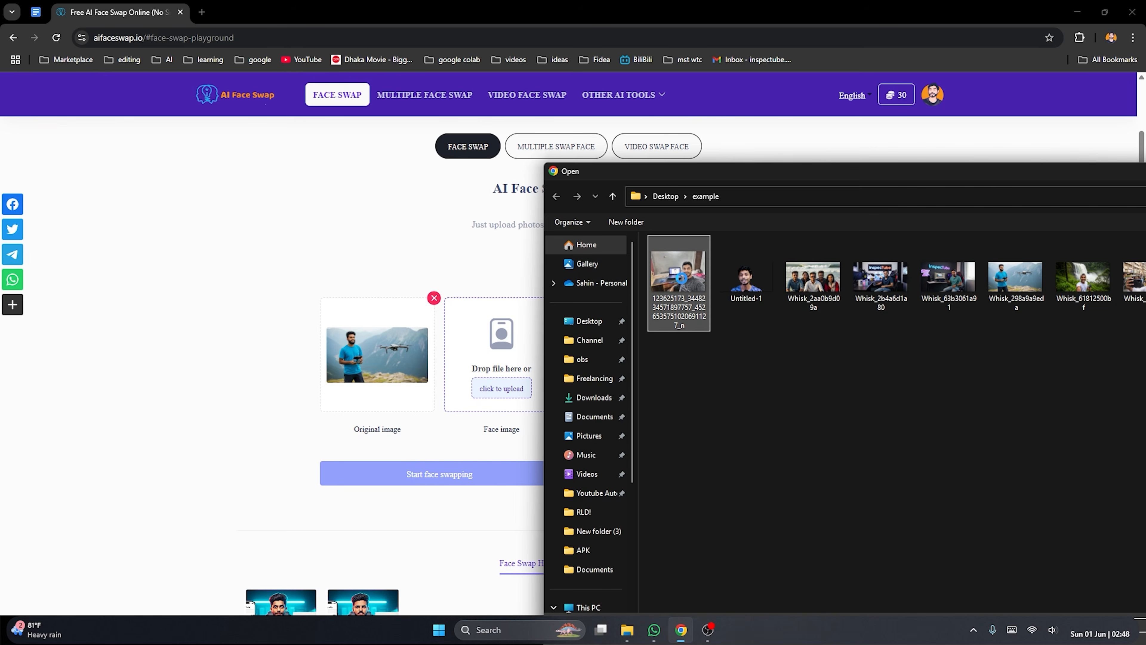
right_click(681, 277)
left_click(720, 277)
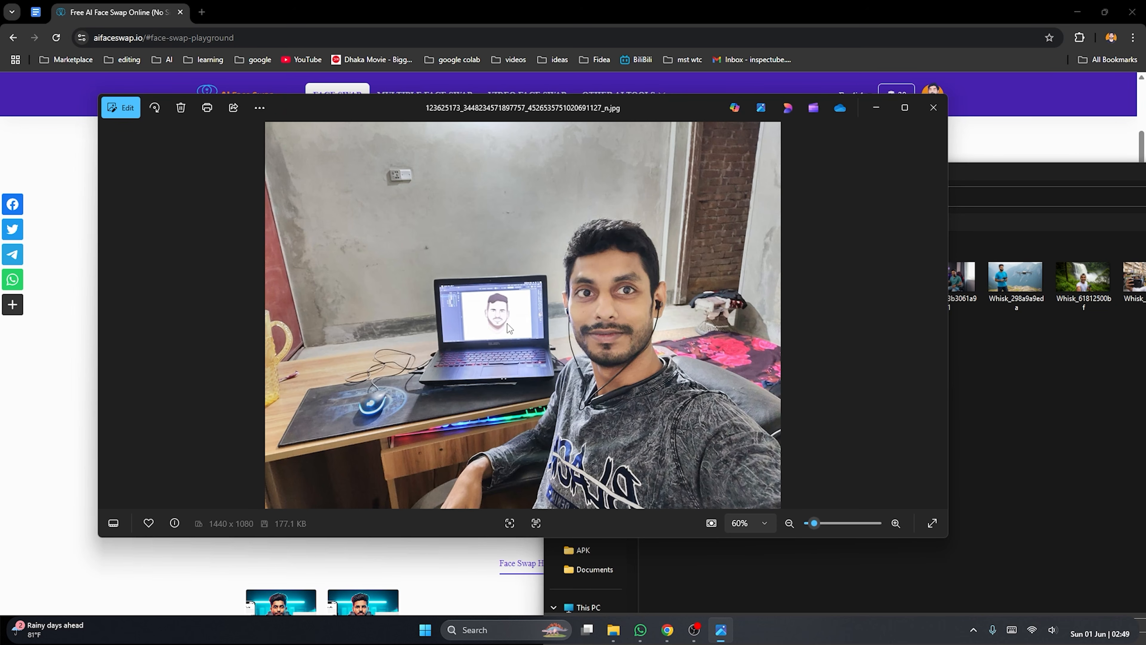
left_click(933, 108)
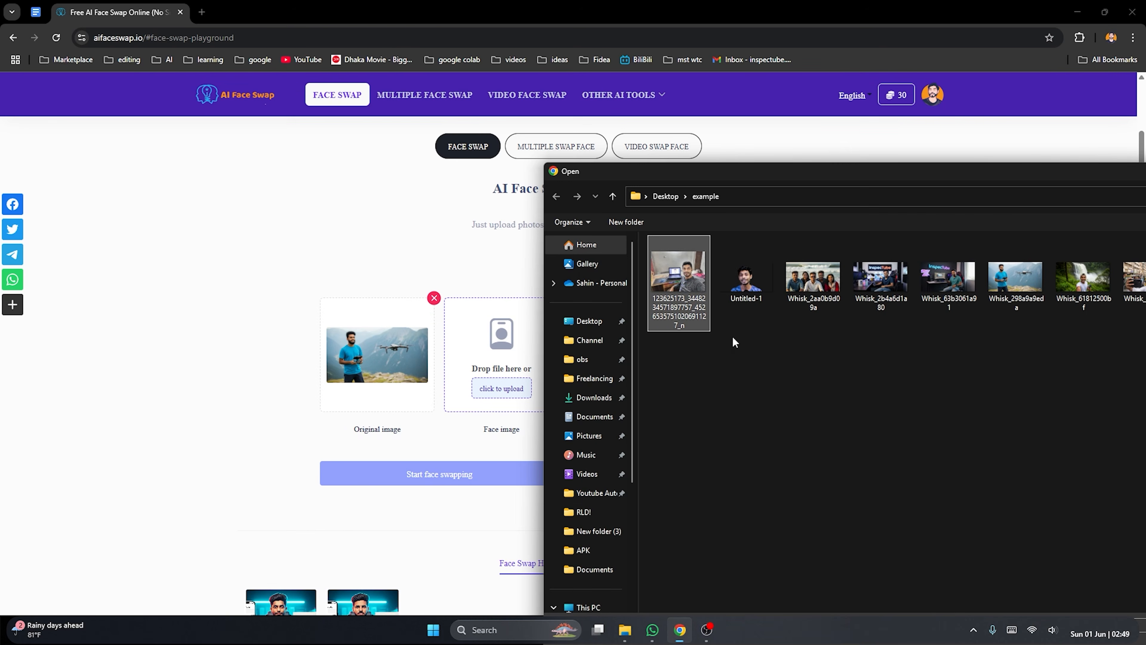
Preview the cut-out portrait Untitled-1.png from the example folder as a face image candidate, and close the preview
left_click(746, 284)
right_click(747, 284)
left_click(788, 274)
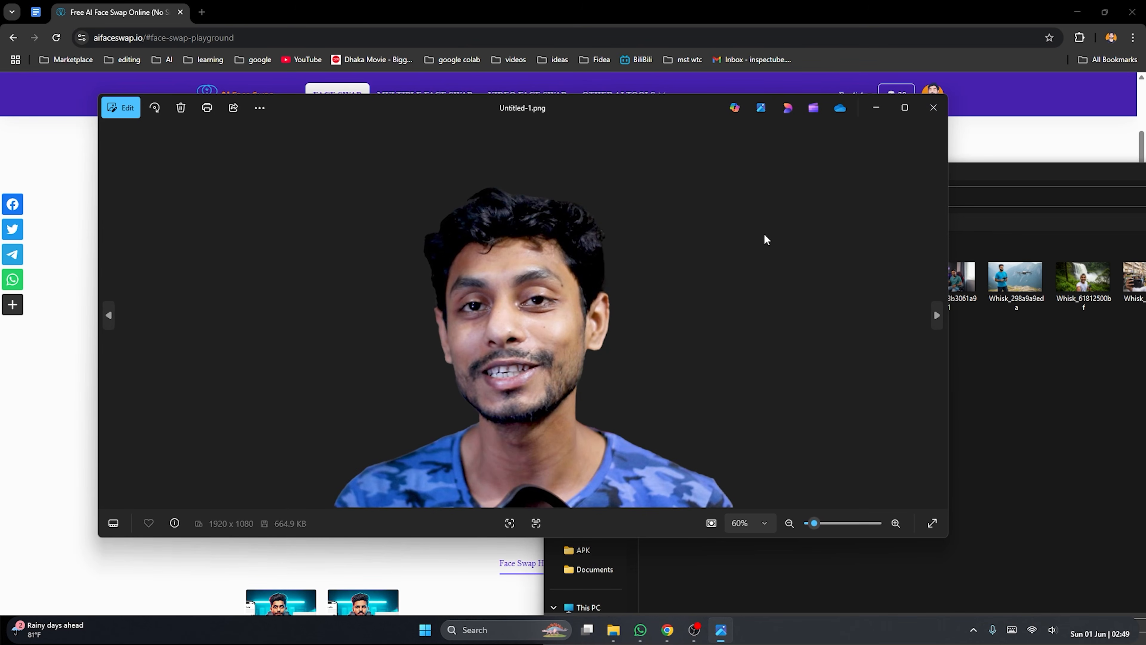
left_click(942, 118)
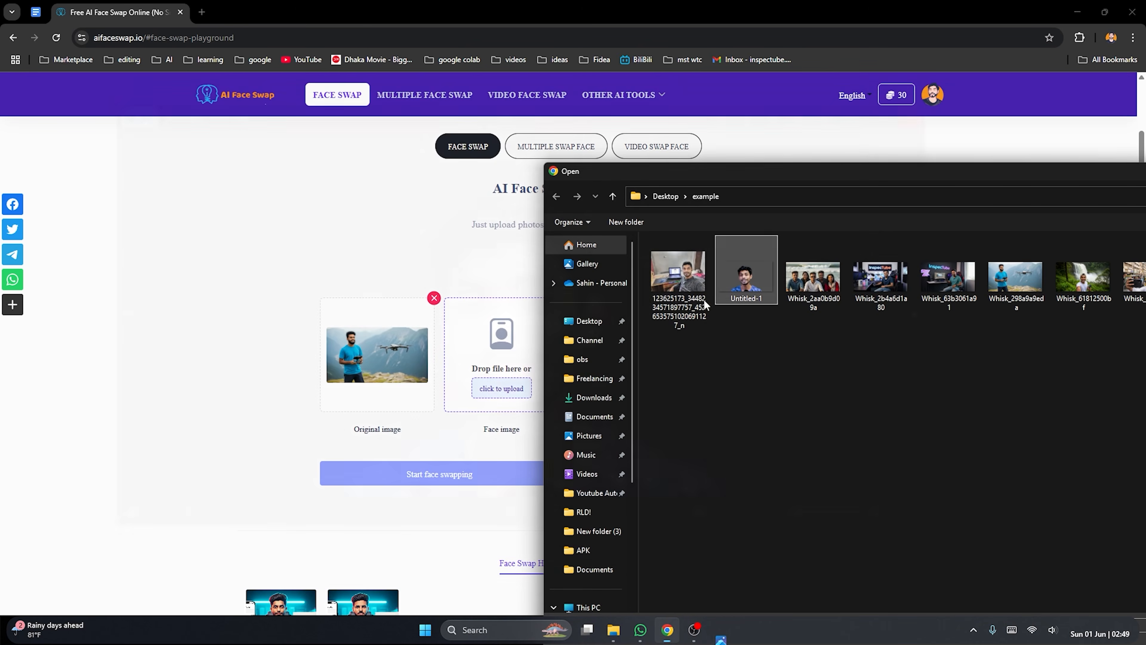
Upload Untitled-1 as the face image, run the face swap on the drone photo, and view the result enlarged
double_click(741, 275)
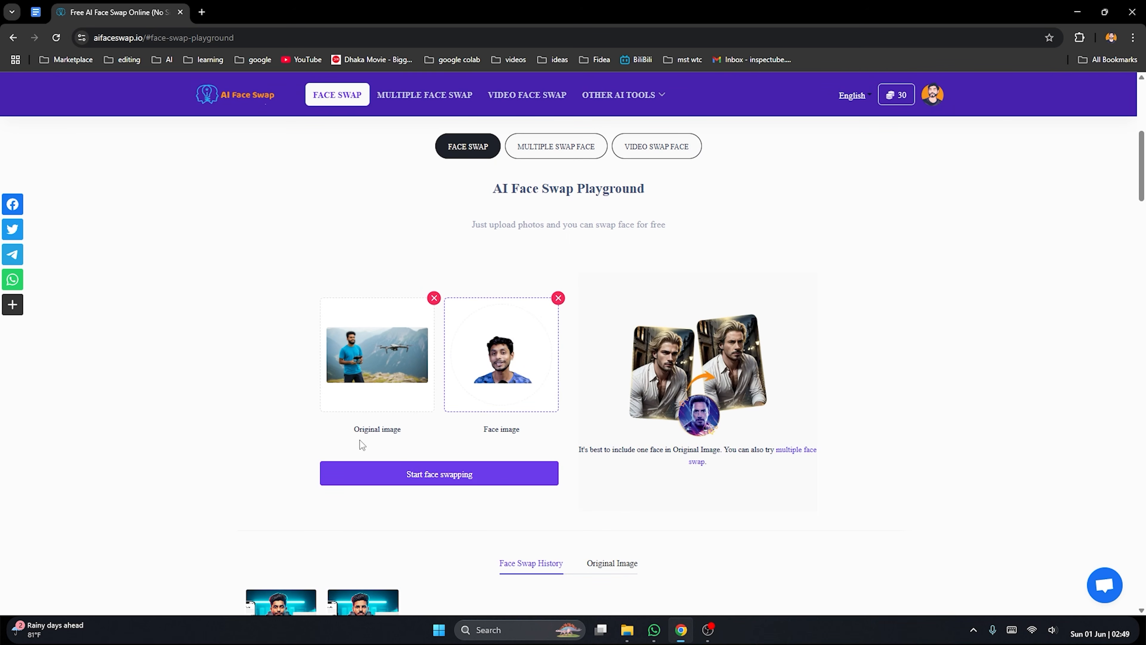
left_click(464, 479)
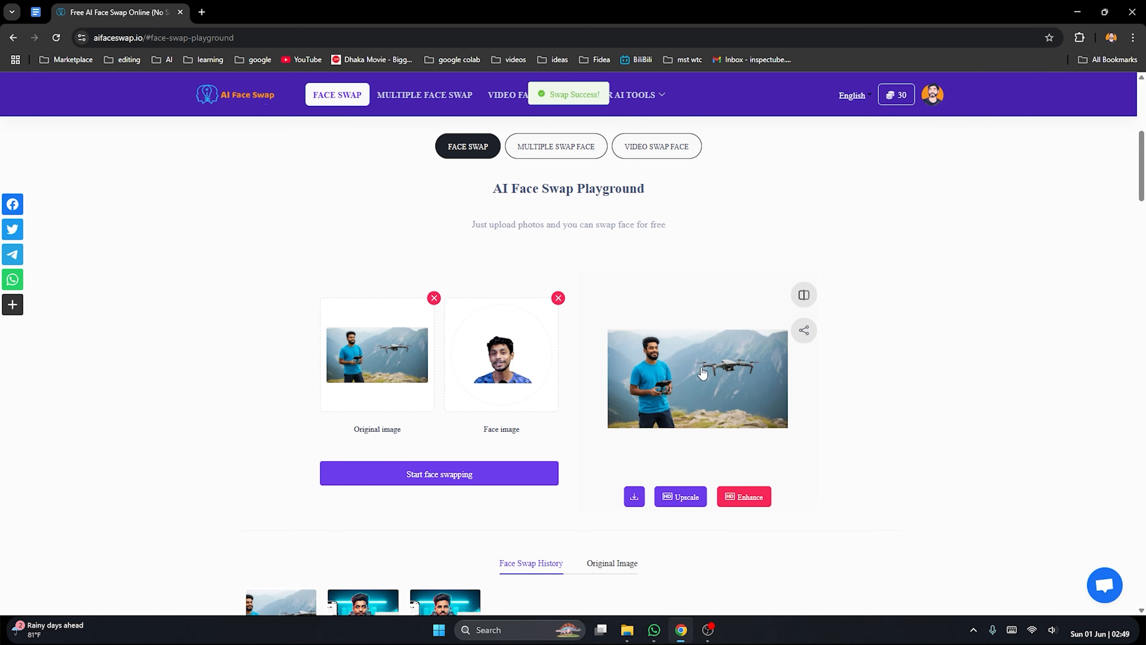
left_click(722, 368)
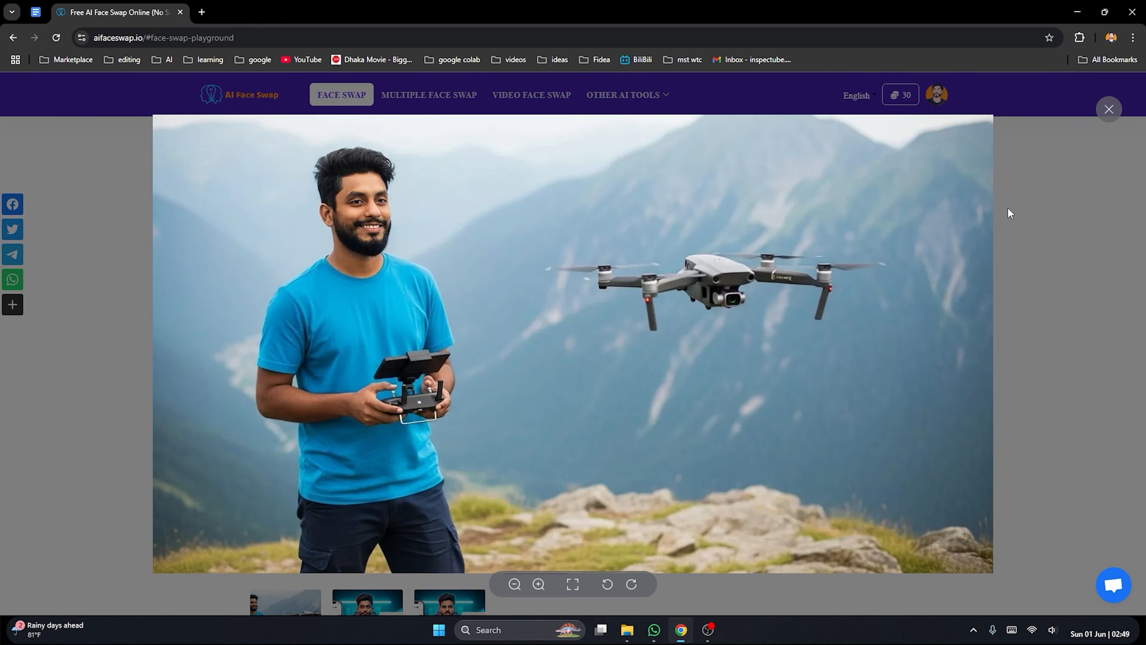
left_click(1109, 109)
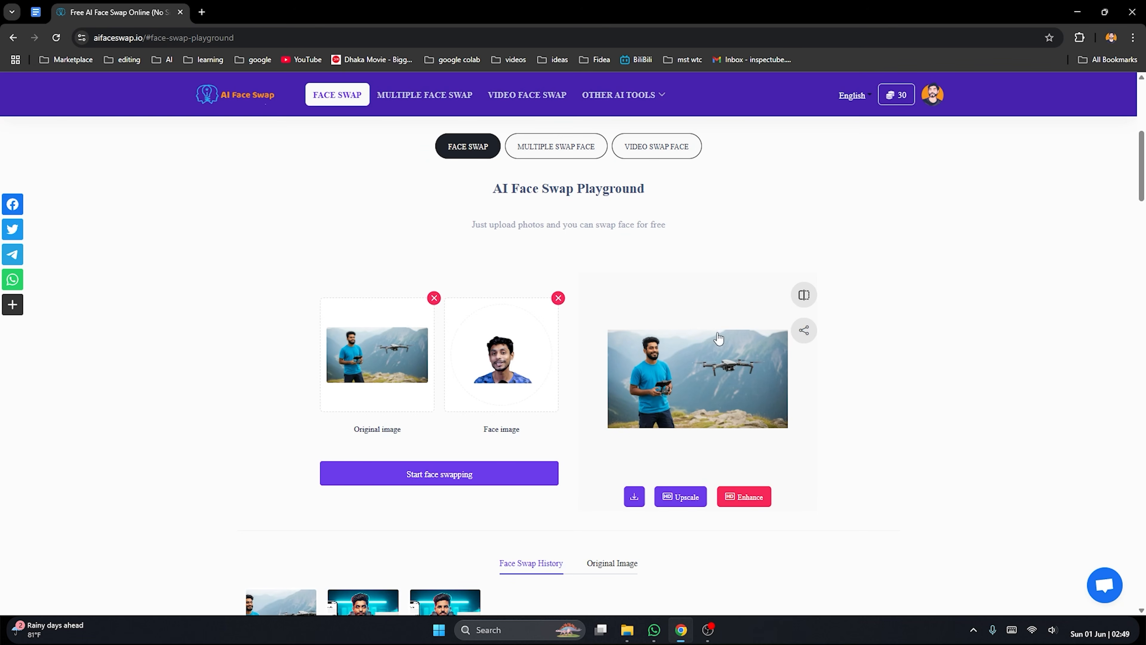
Upscale the swapped drone photo at a factor of 2.9, view the enlarged result, and close the upscaler page
left_click(680, 502)
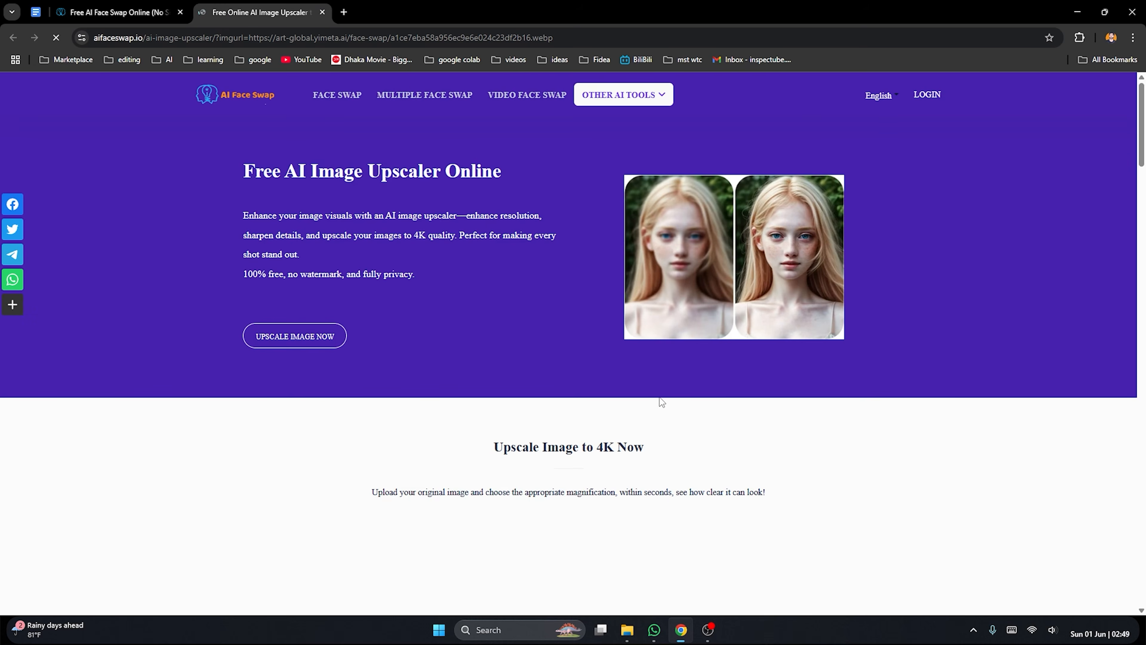
scroll(456, 352, "down", 8)
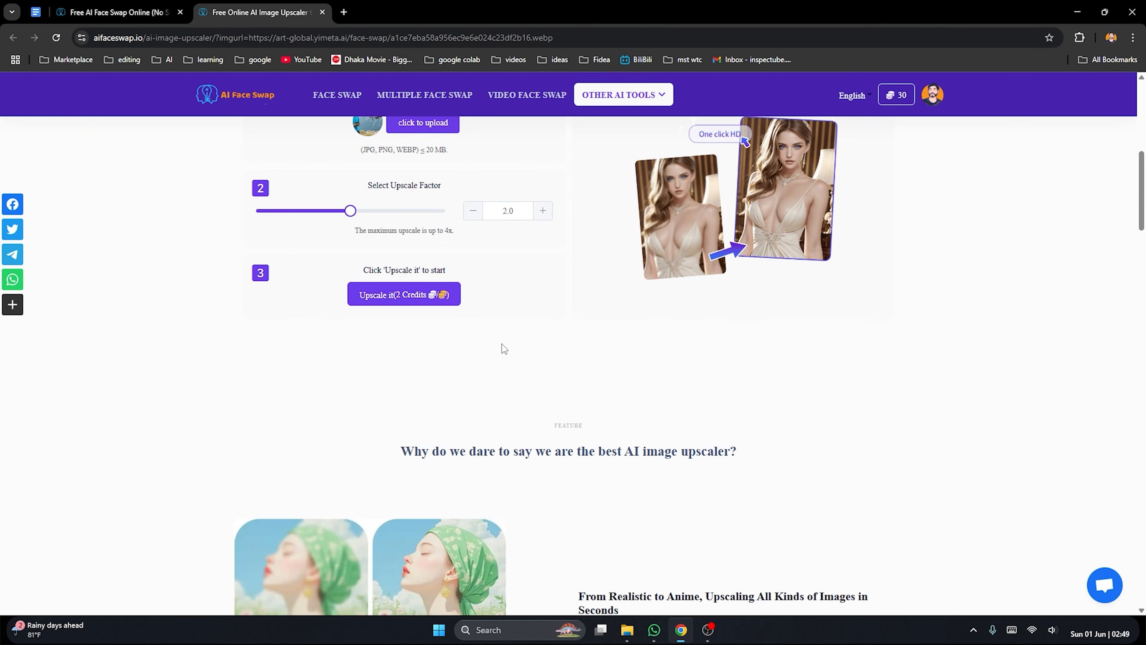
scroll(497, 346, "up", 3)
mouse_move(350, 330)
left_click_drag(349, 330, 447, 330)
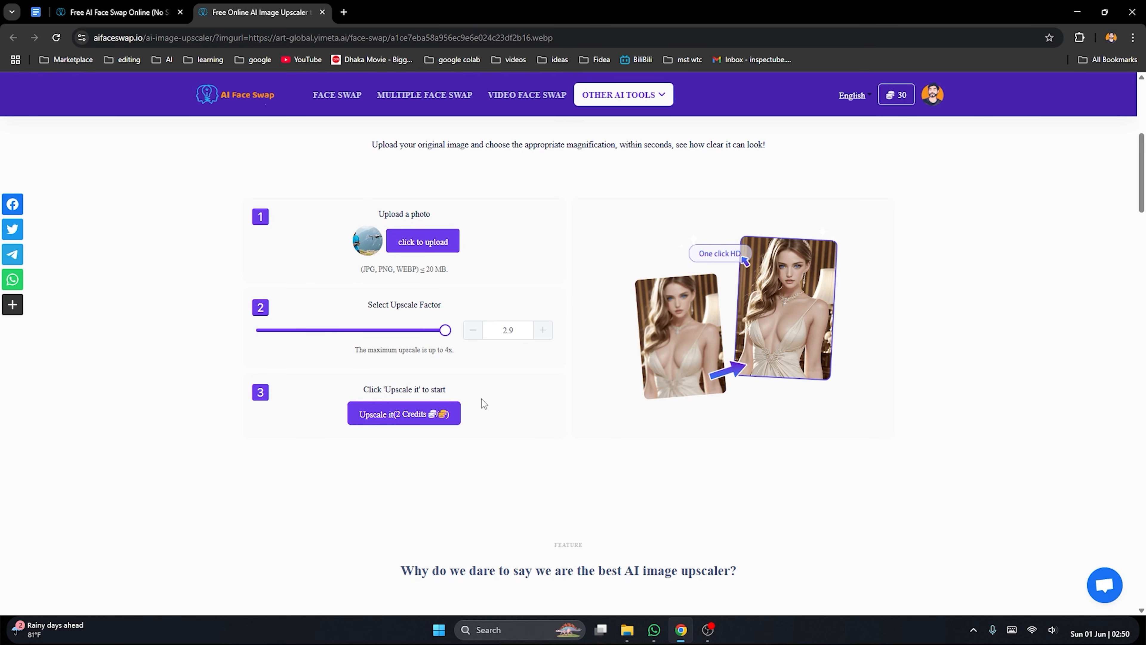
left_click(444, 413)
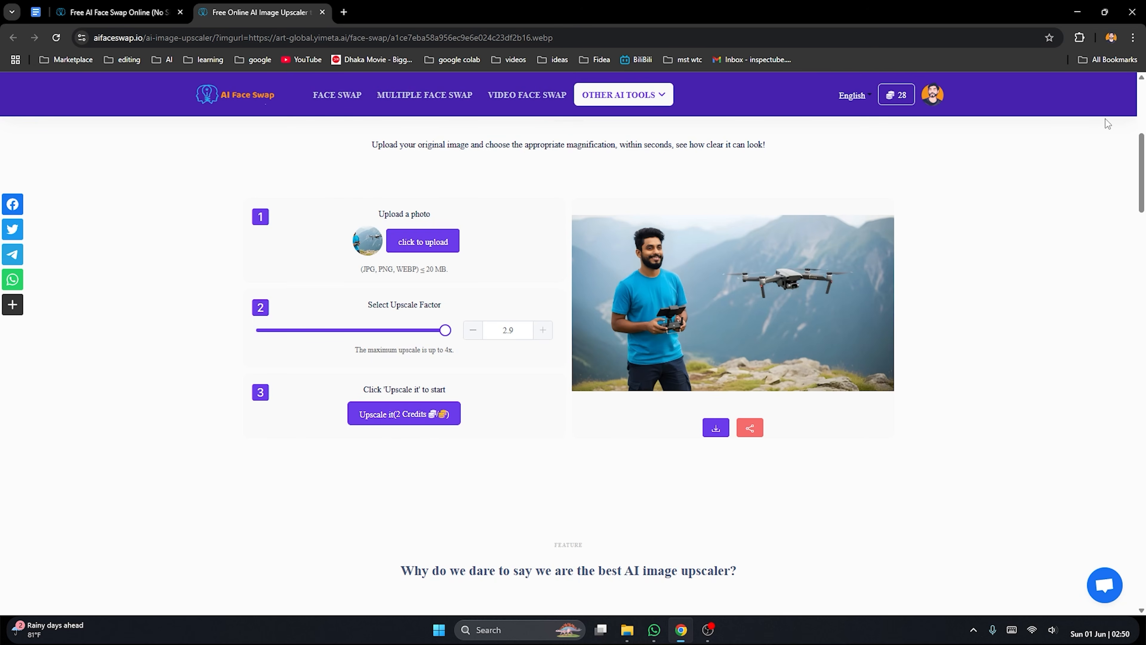
left_click(1108, 111)
left_click(321, 12)
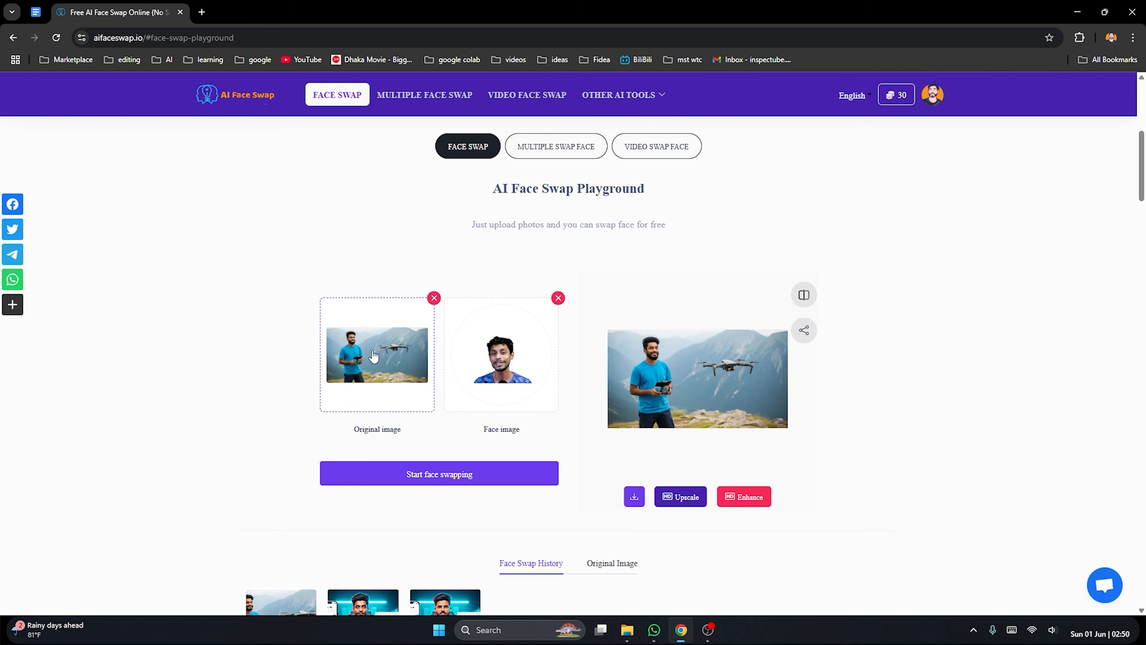
Replace the original image with the beach group photo Whisk_2aa0b9d09a from the example folder, previewing it before uploading
left_click(433, 298)
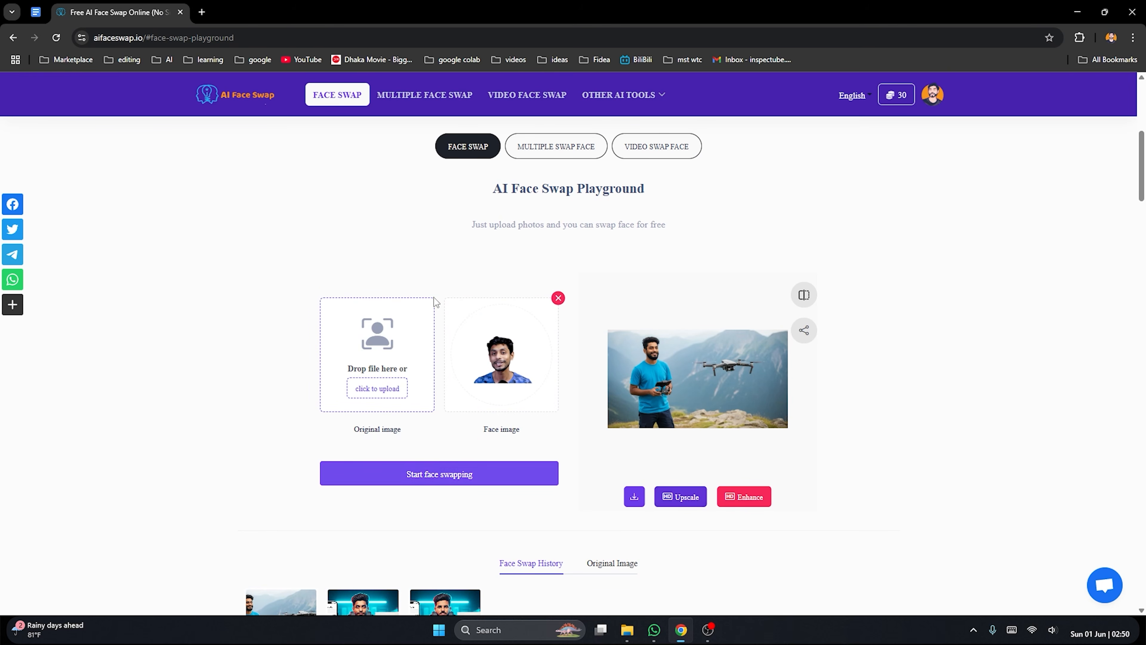
left_click(379, 388)
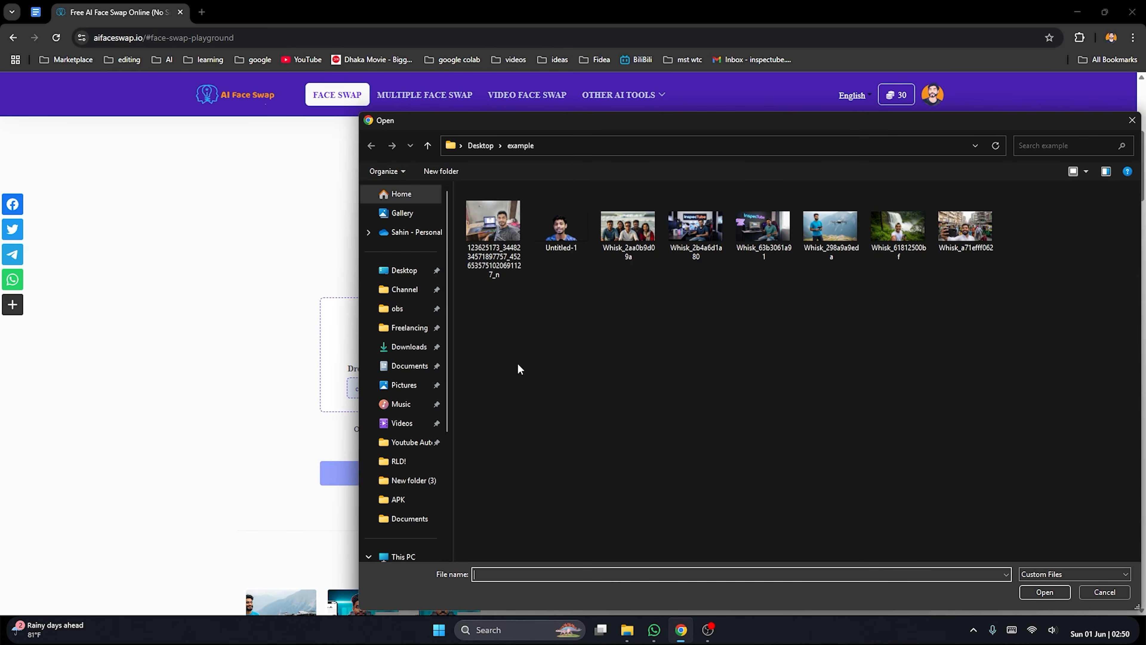
left_click(629, 234)
right_click(630, 234)
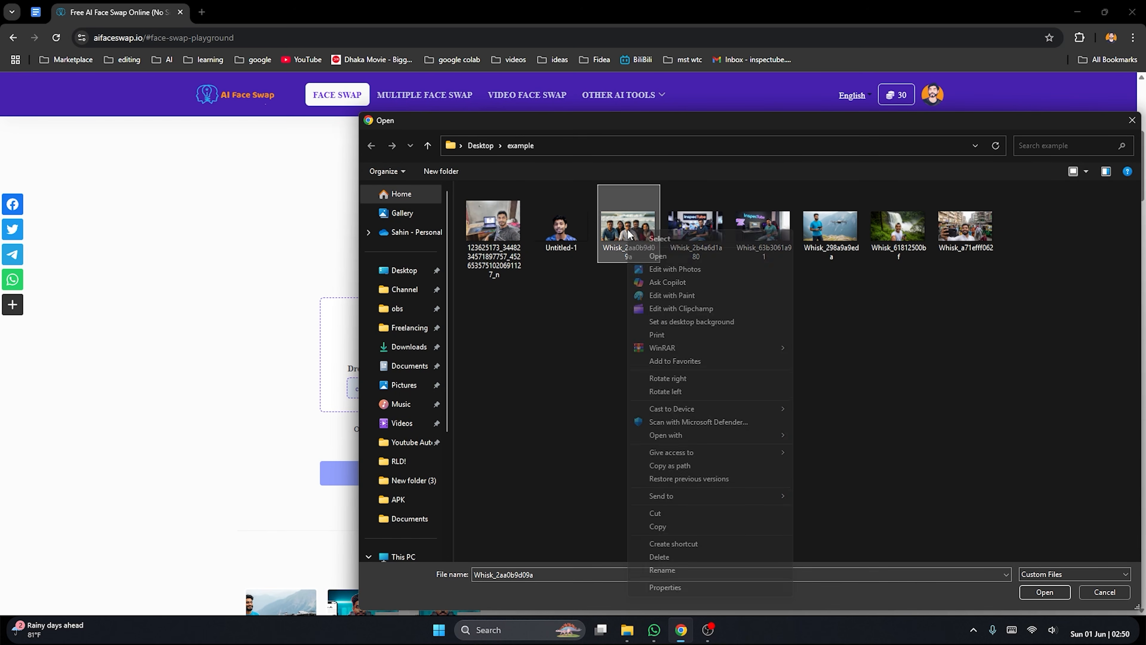
left_click(665, 251)
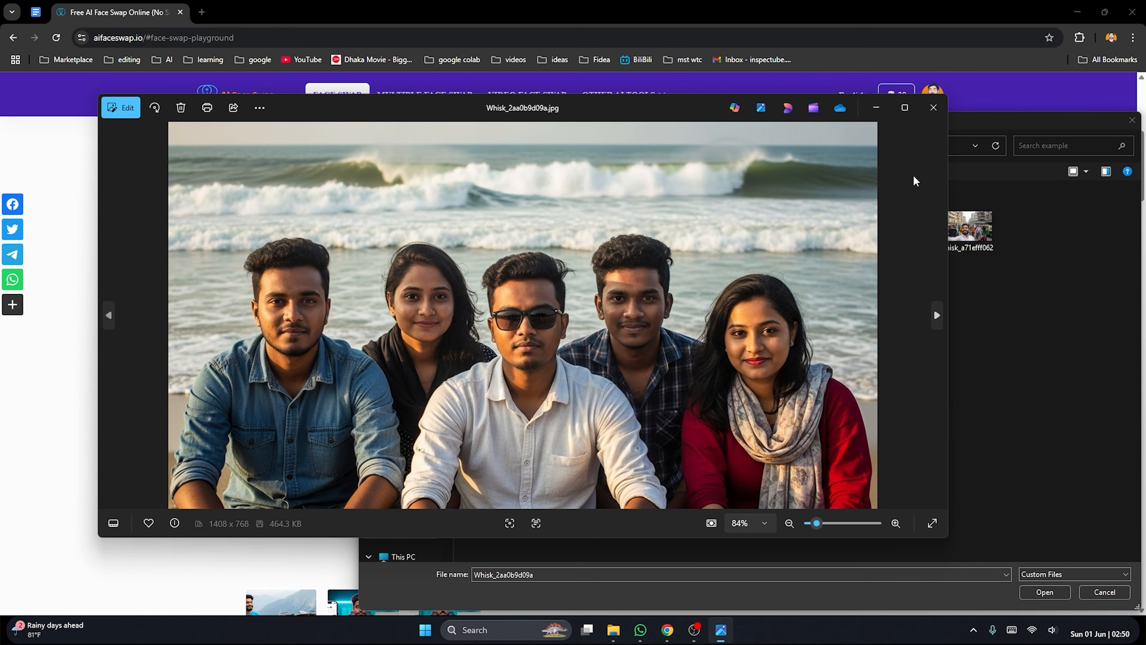
left_click(933, 107)
double_click(650, 249)
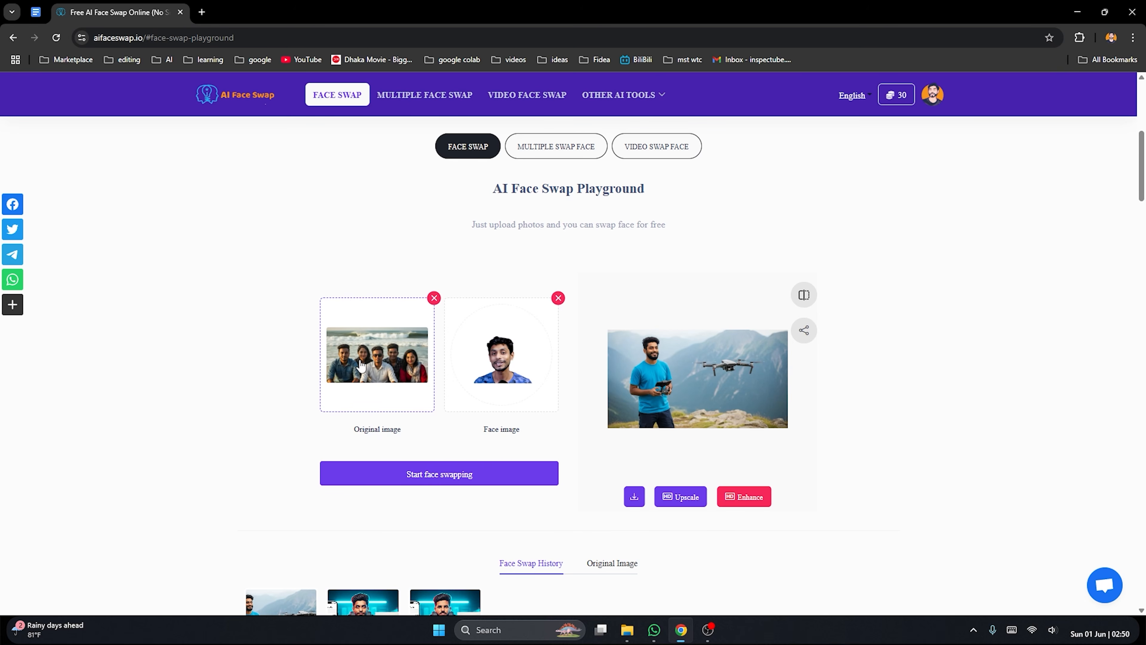
Run the face swap on the beach group photo and view the result enlarged
scroll(496, 370, "down", 1)
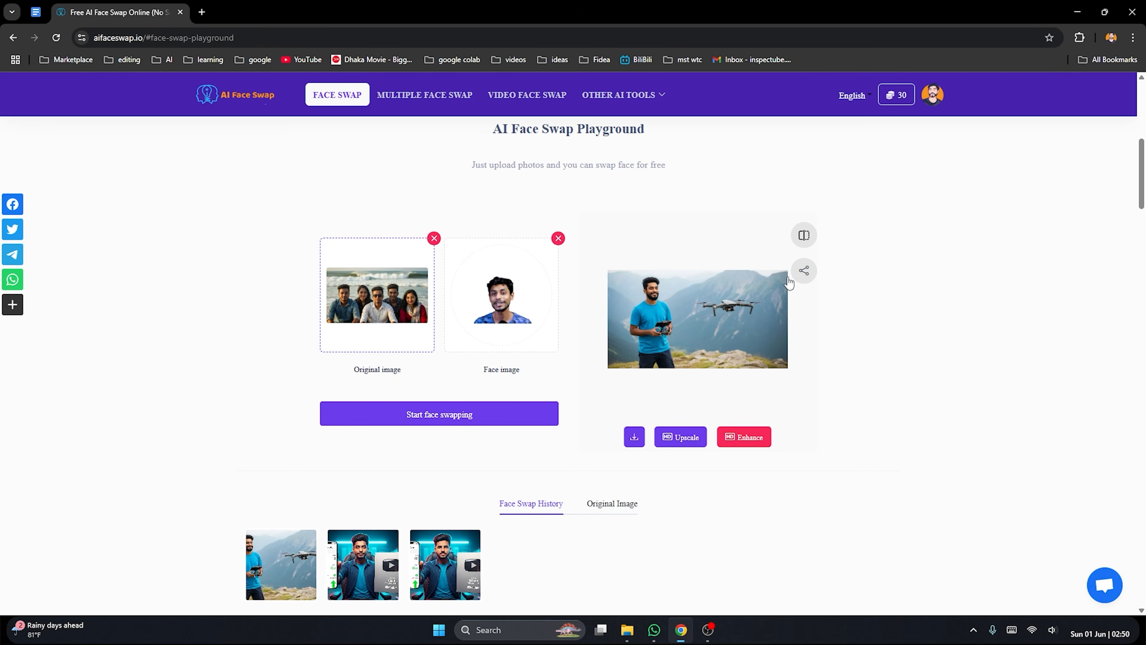
scroll(564, 393, "up", 2)
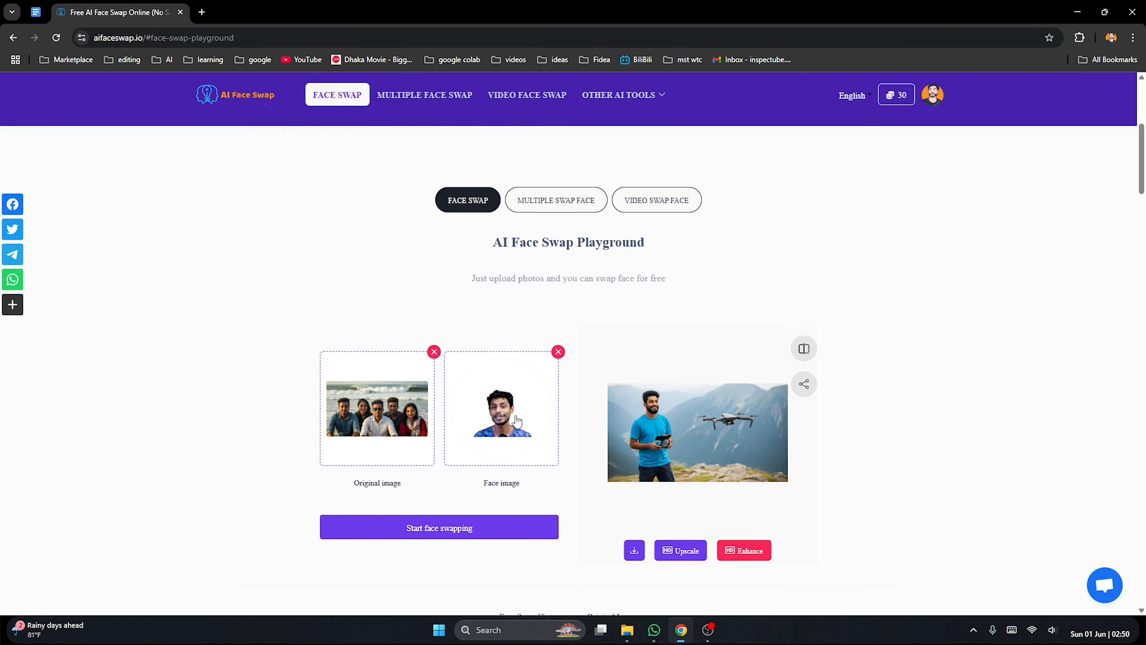
left_click(471, 535)
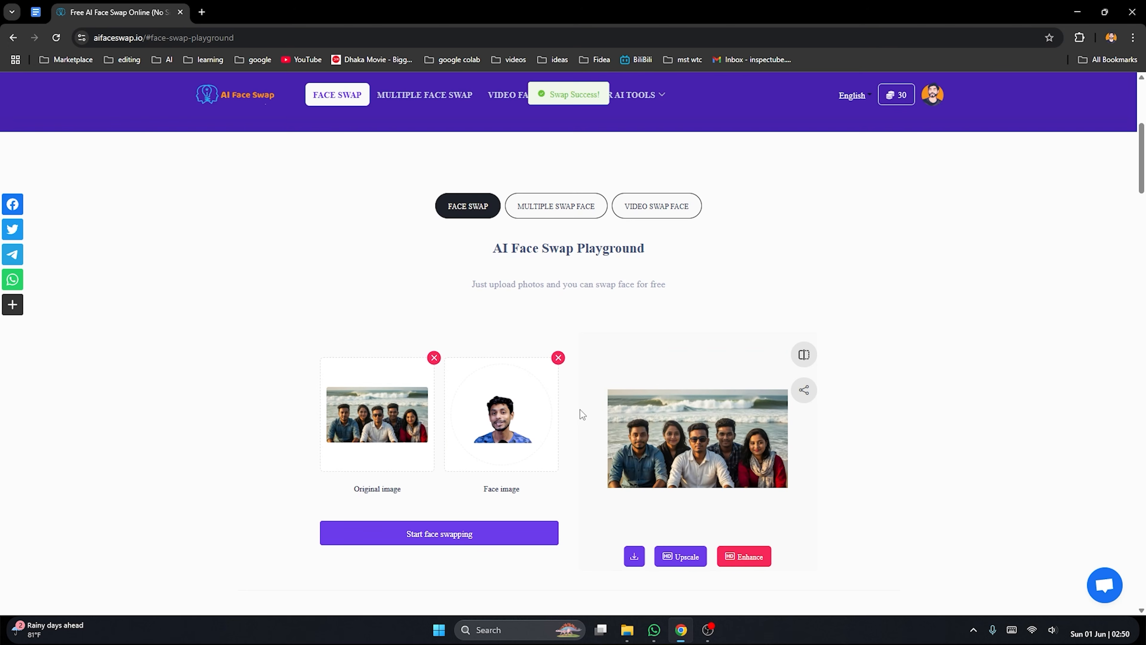
left_click(679, 436)
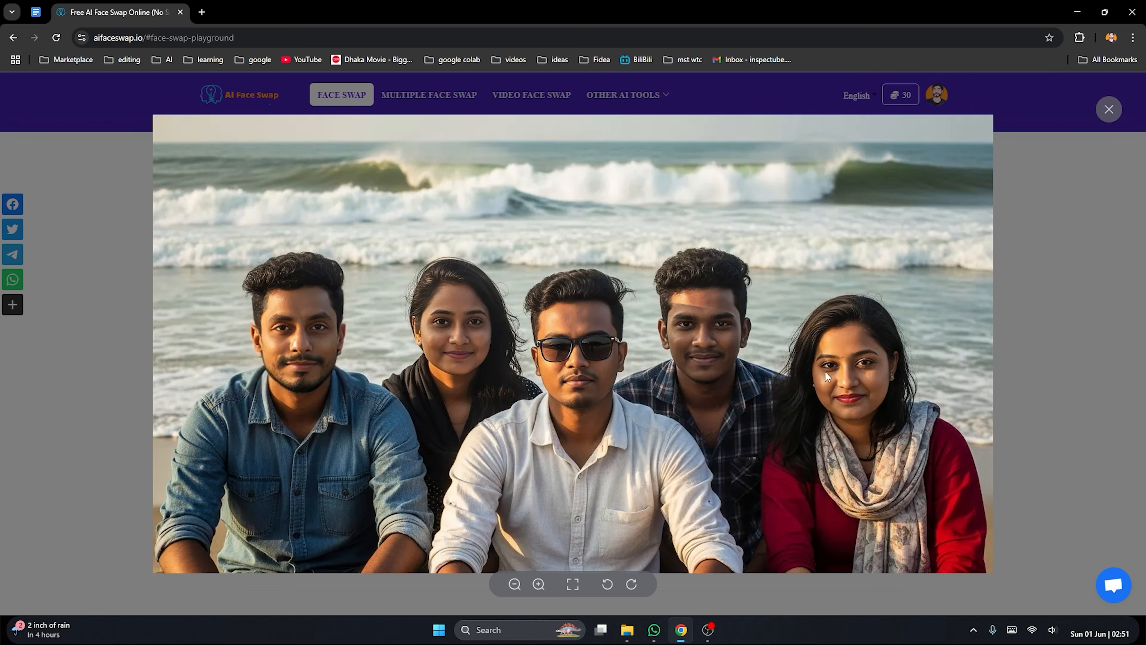
left_click(1109, 109)
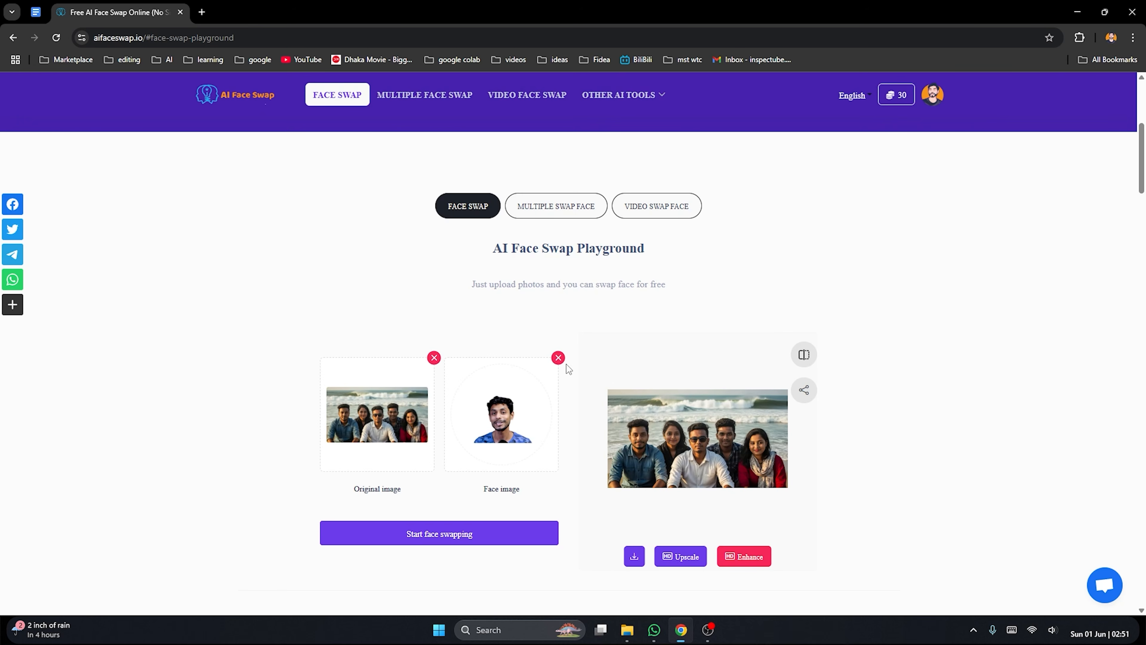
Reopen the swapped group photo at full size and examine which of the five faces was replaced
left_click(401, 418)
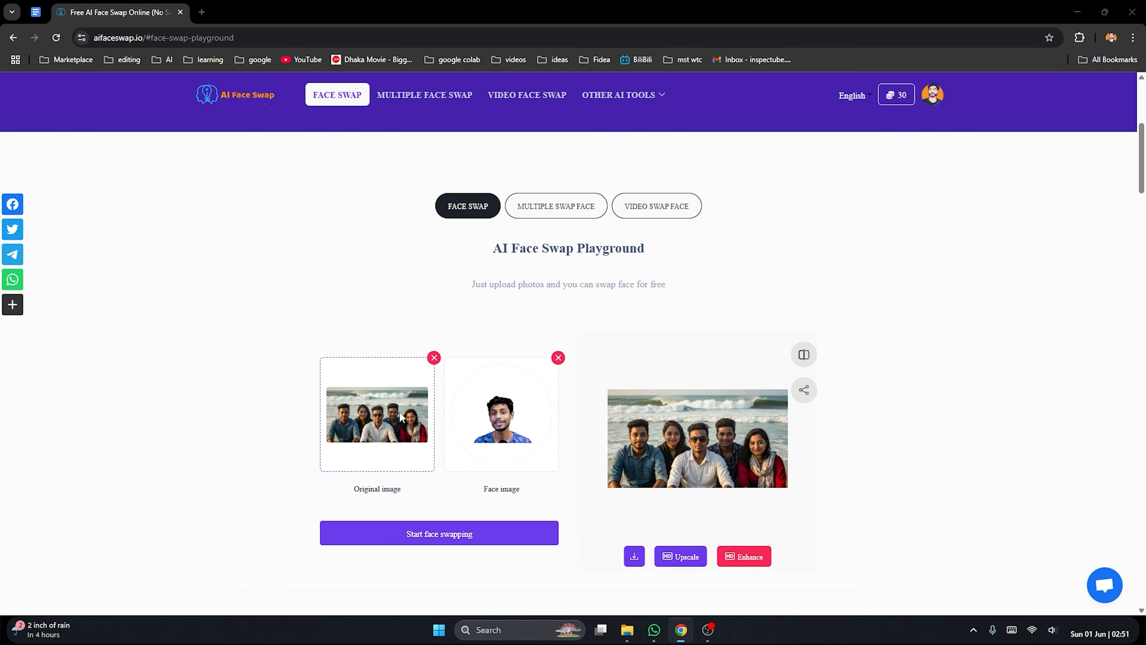
left_click(1132, 118)
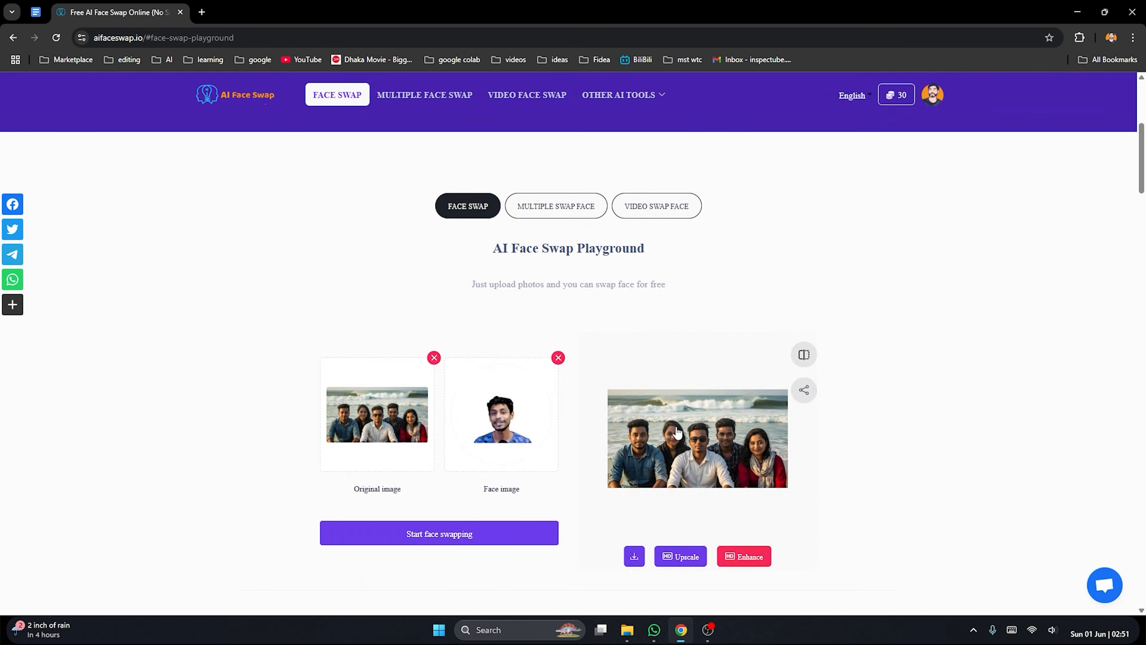
left_click(704, 397)
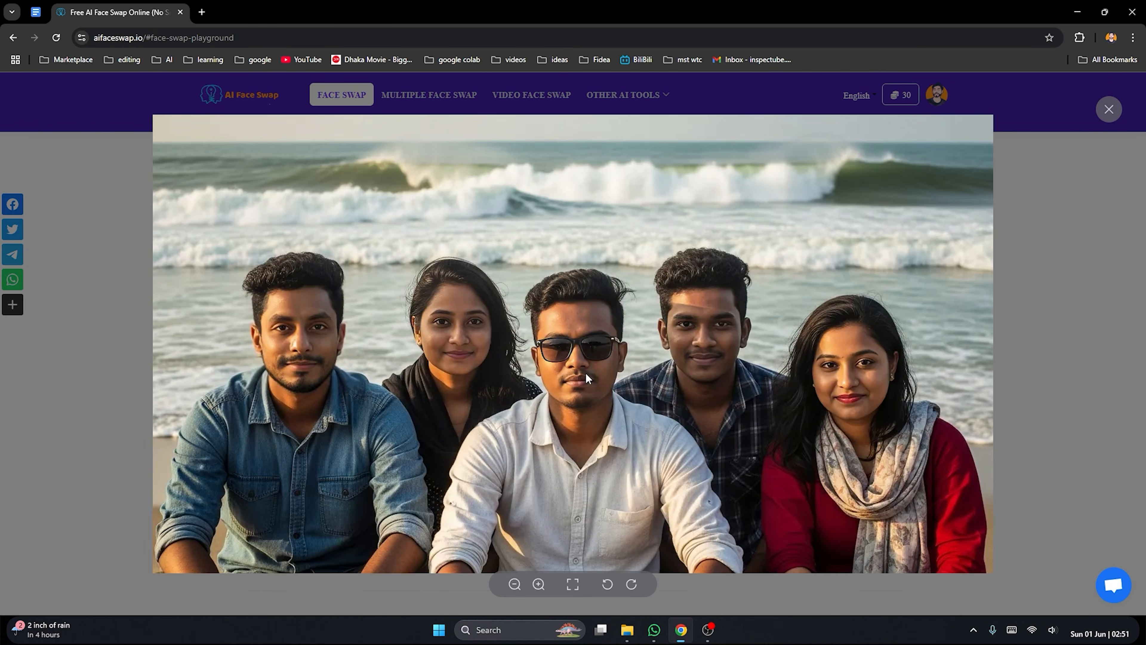
left_click(1080, 231)
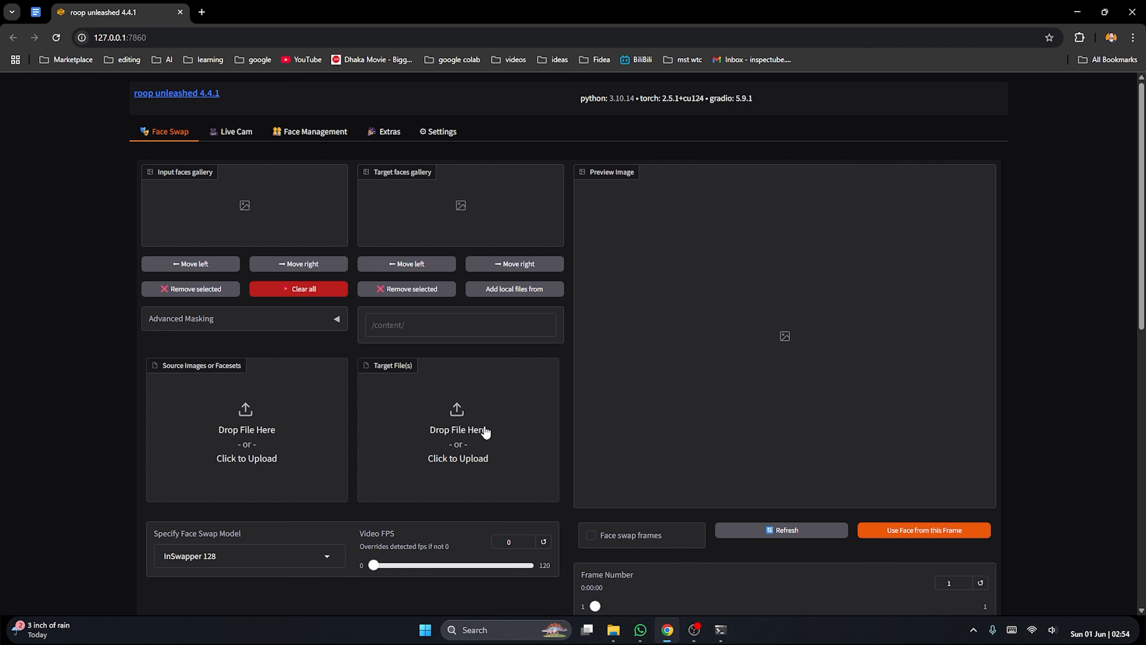
In roop unleashed, preview the selfie taken beside the laptop from the example folder and upload it as the source image
left_click(262, 429)
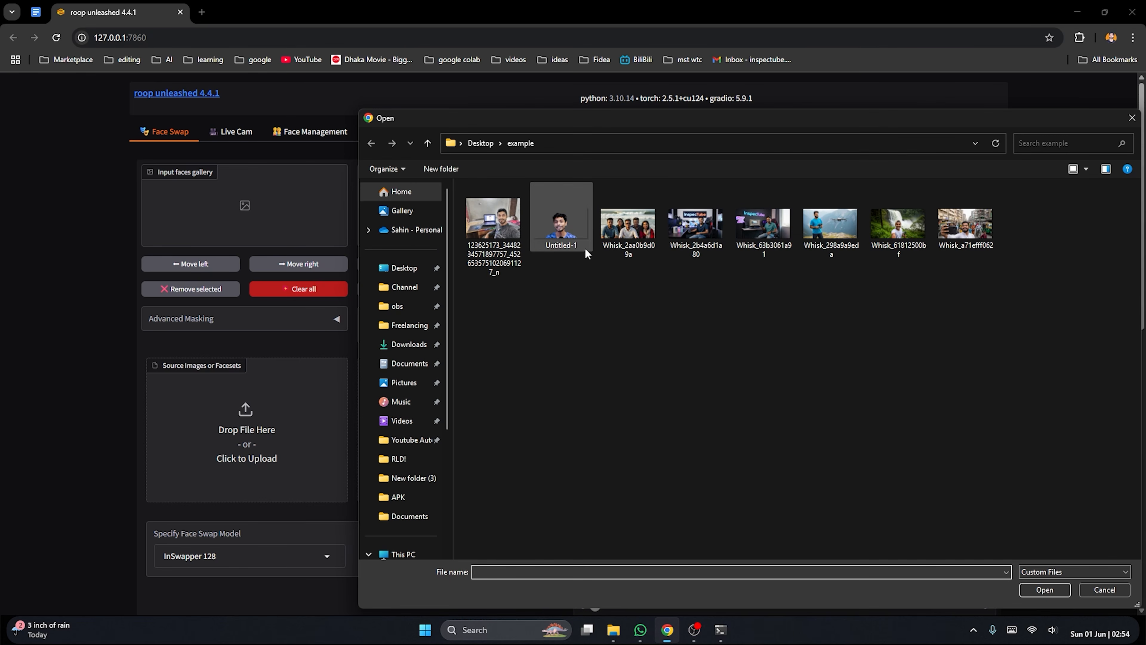
left_click(498, 227)
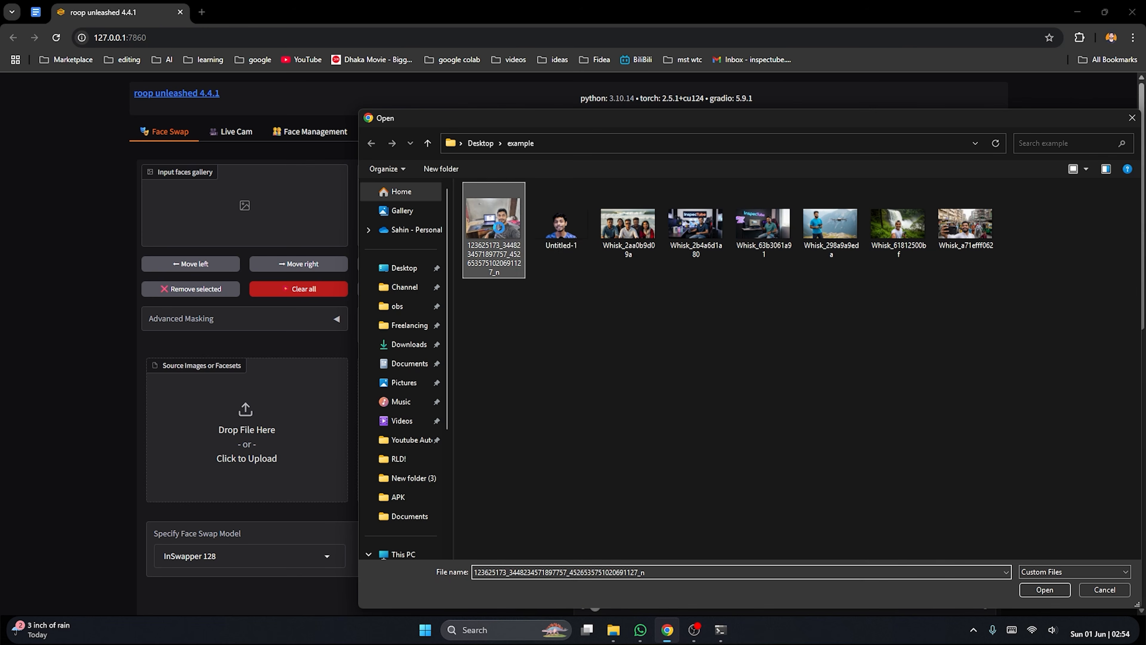
right_click(501, 228)
left_click(530, 254)
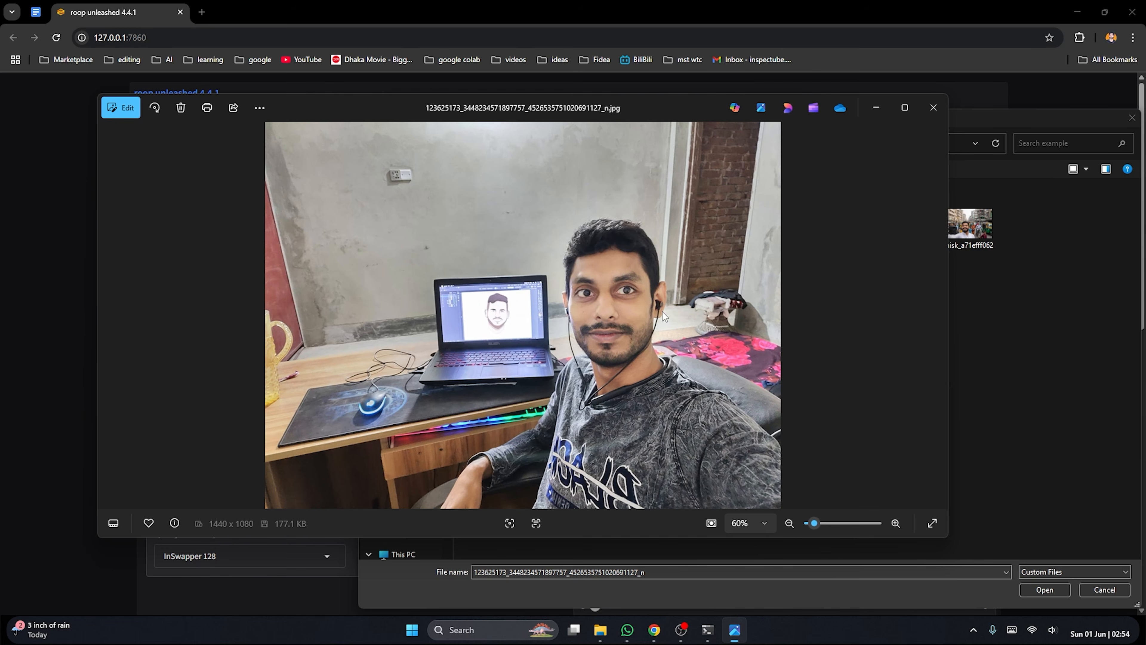
left_click(932, 107)
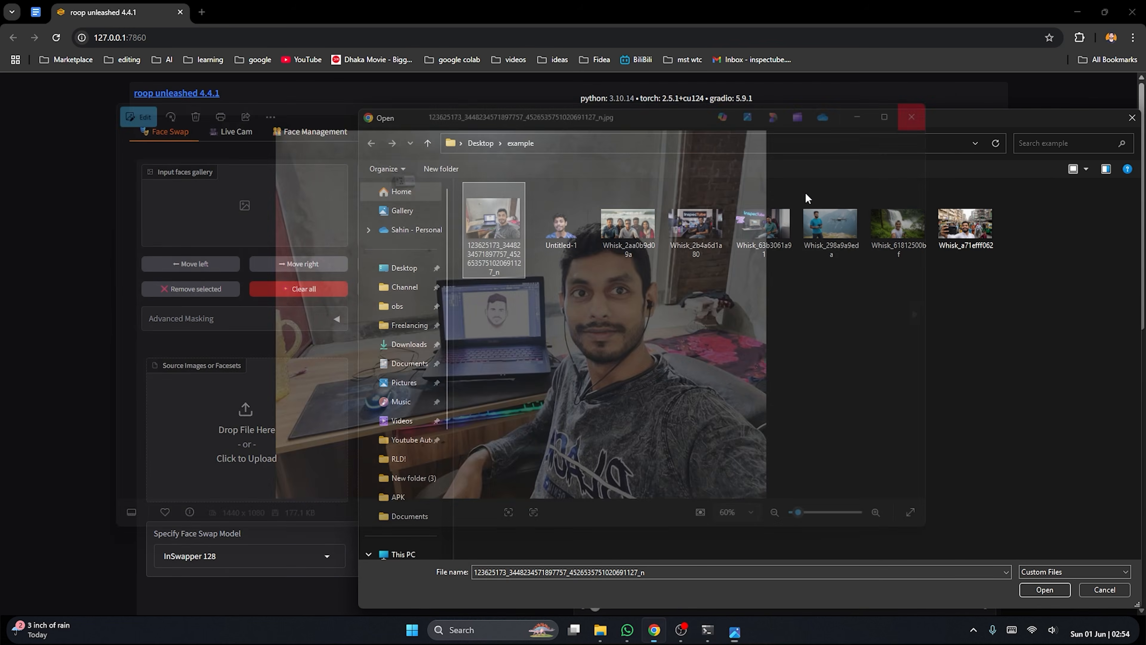
double_click(492, 227)
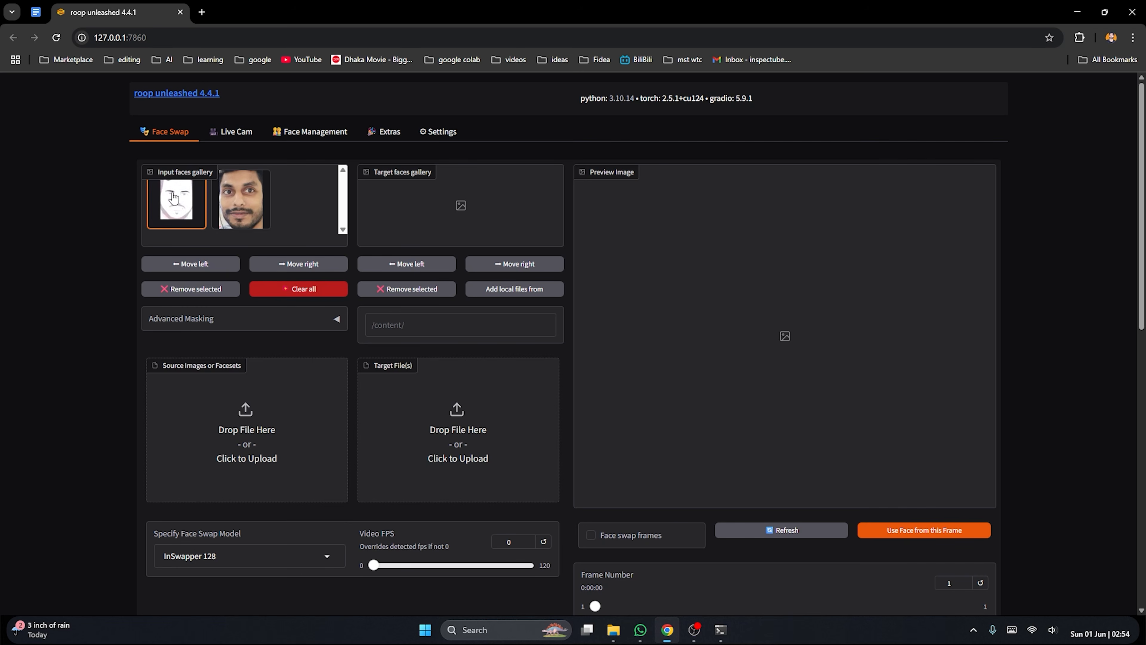
Select the real man's face in the input faces gallery and upload Whisk_2b4a6d1a80 as the target file
left_click(250, 212)
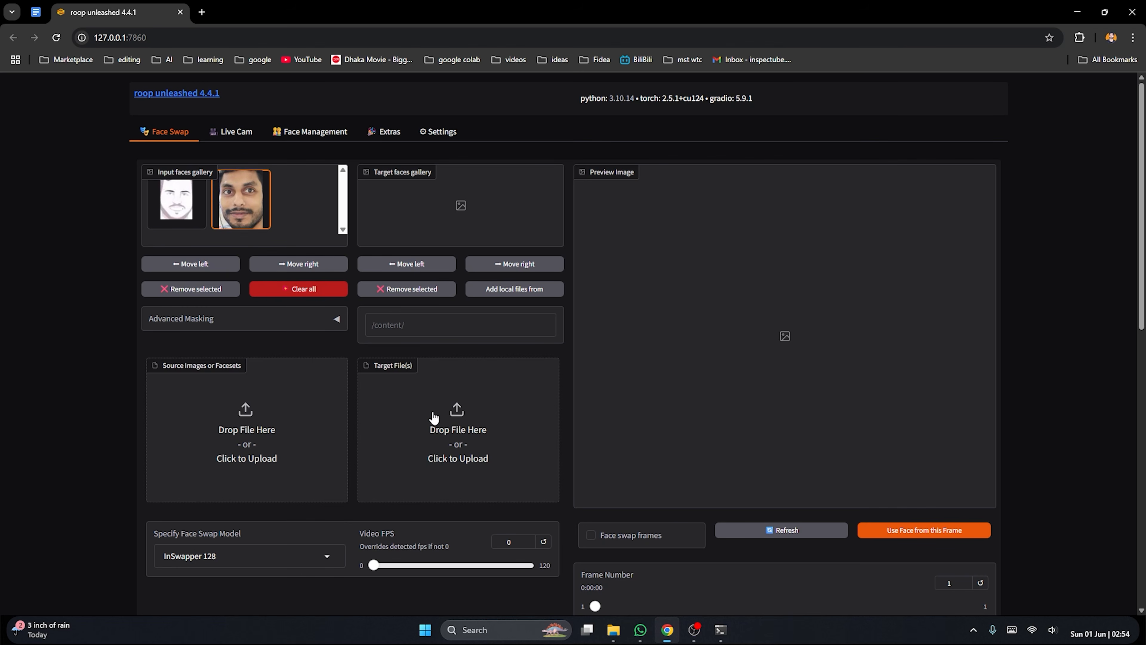
left_click(470, 433)
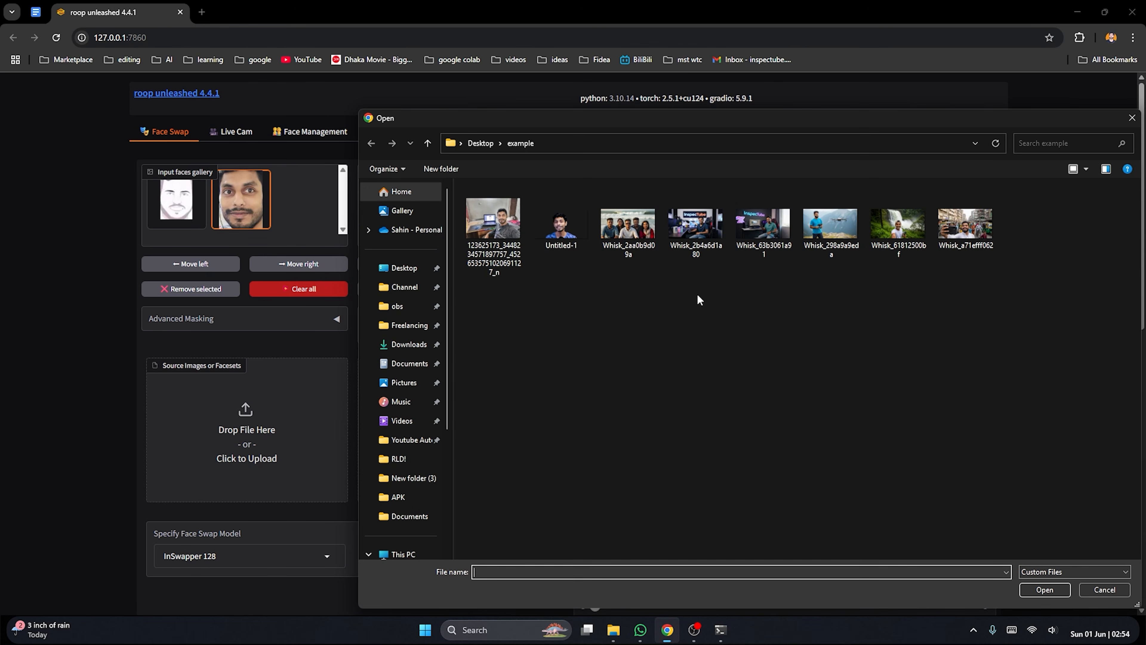
double_click(694, 233)
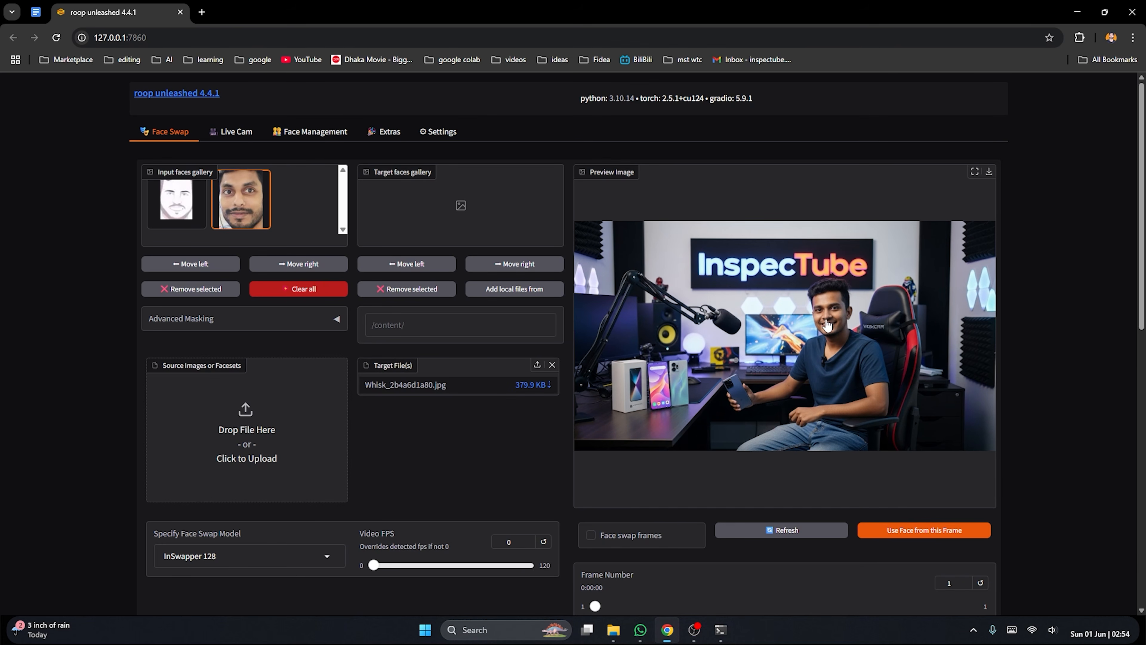
Set the face swap post-processing to GPEN
scroll(799, 293, "down", 8)
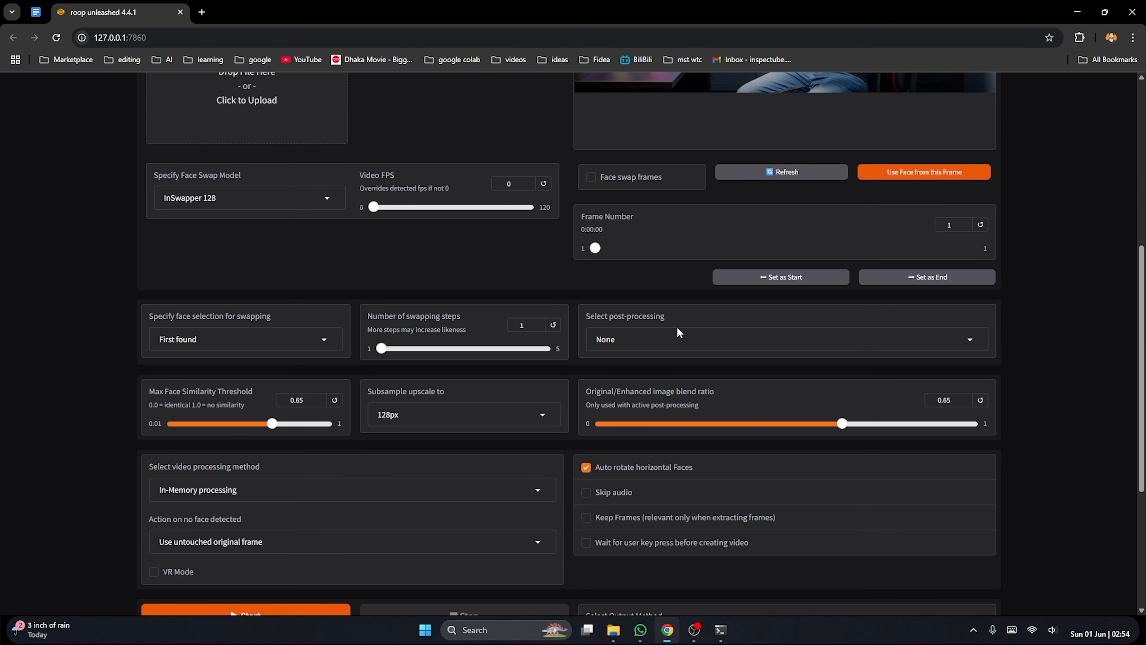
left_click(703, 338)
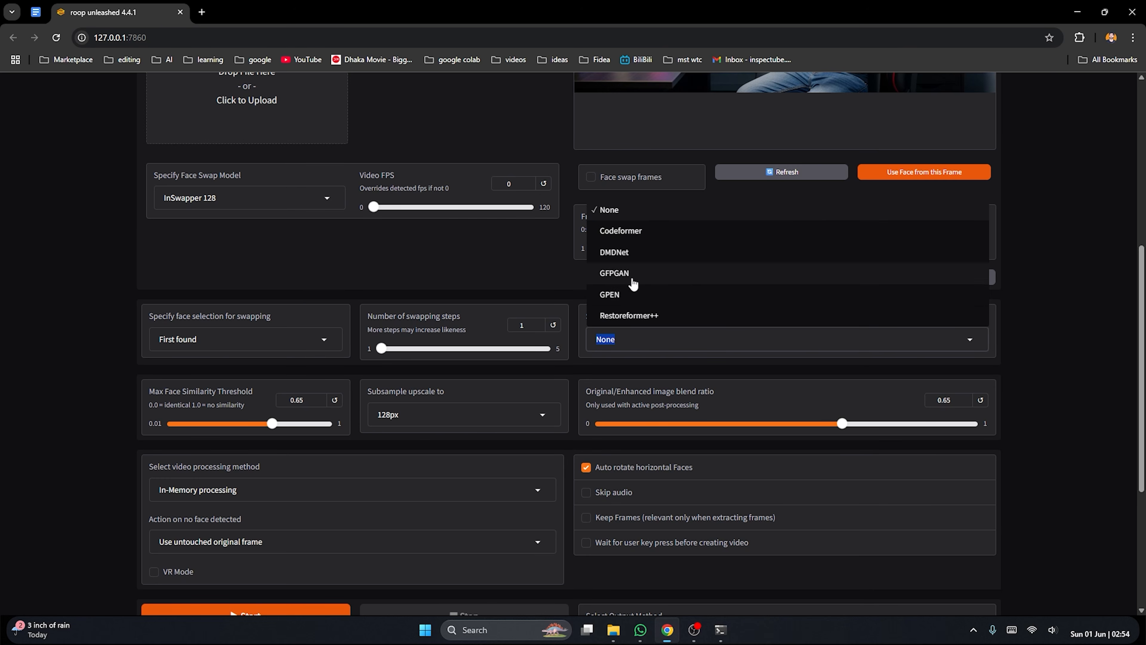
left_click(616, 295)
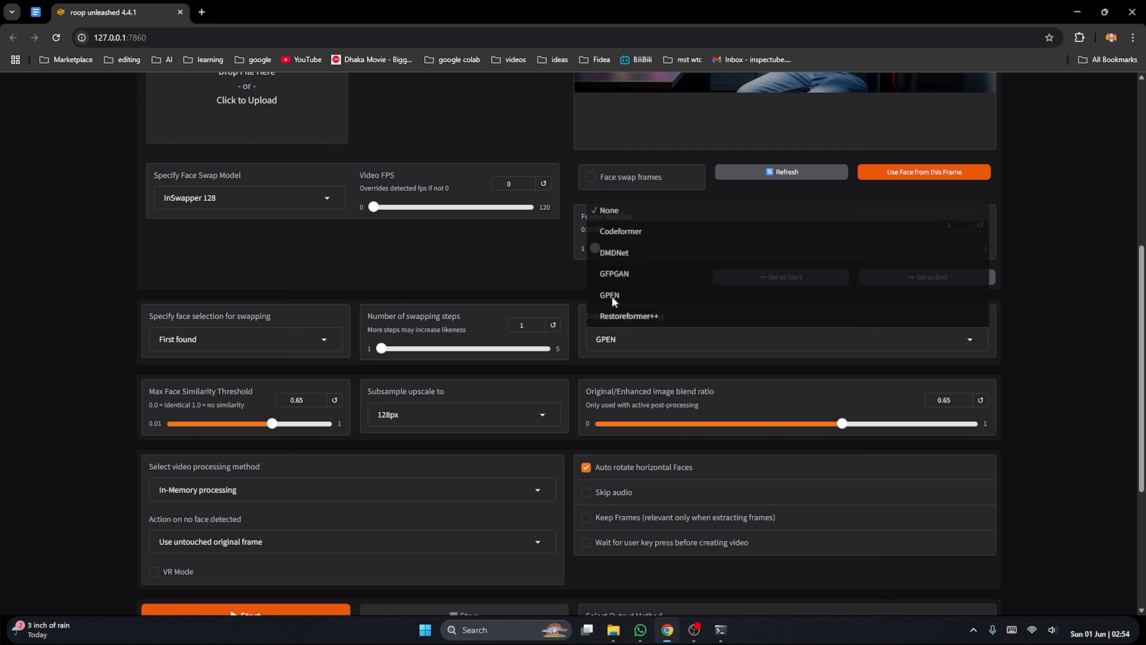
left_click(736, 370)
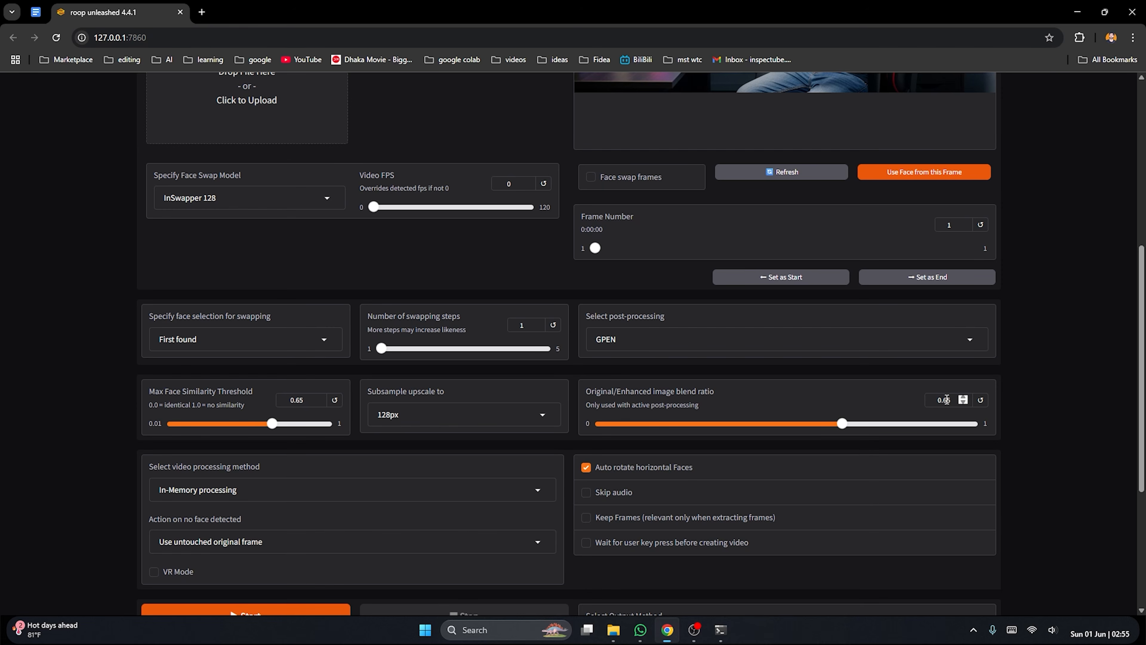
Set the original/enhanced image blend ratio to 0.85 and start the face swap on Whisk_2b4a6d1a80
left_click_drag(842, 424, 916, 424)
scroll(797, 365, "up", 6)
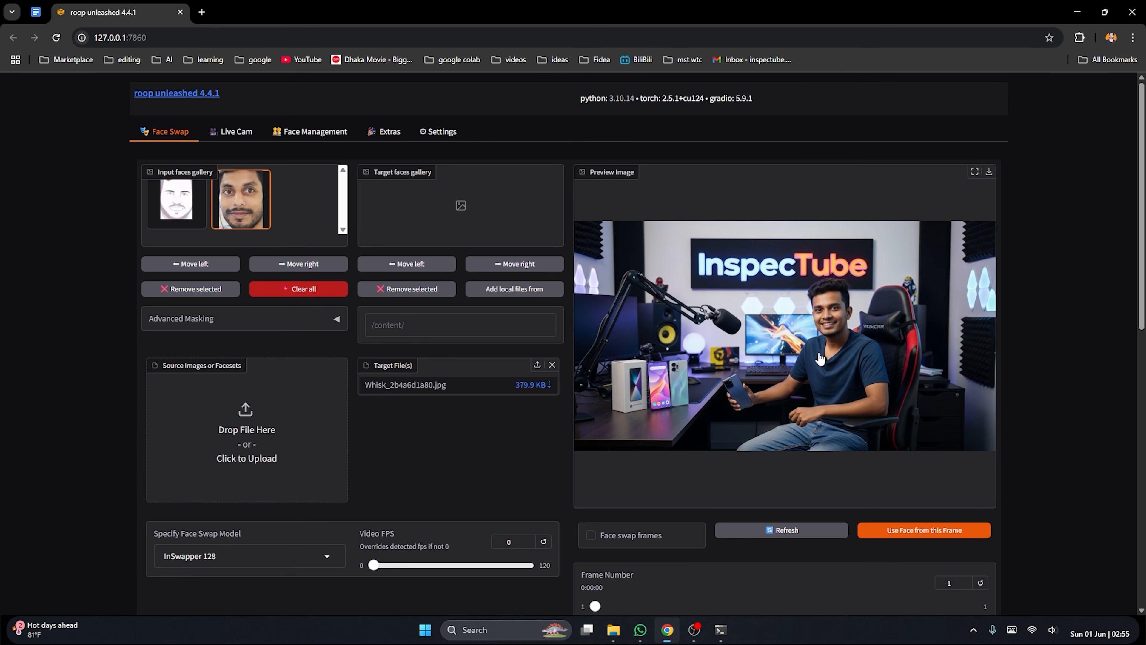
scroll(683, 323, "down", 6)
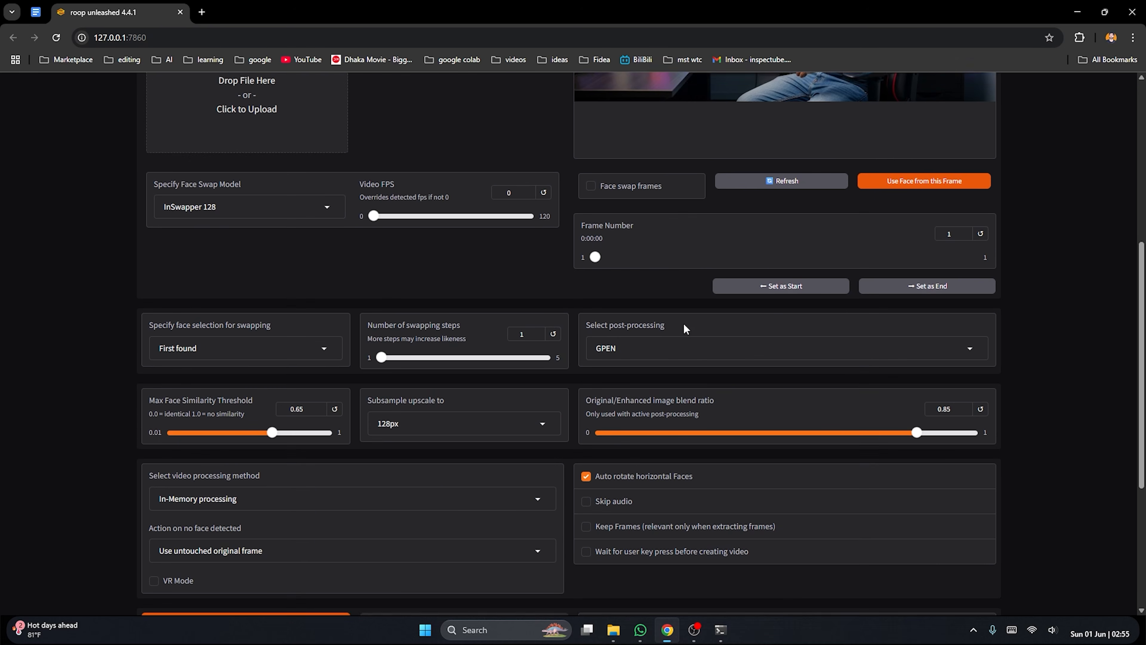
scroll(639, 347, "down", 1)
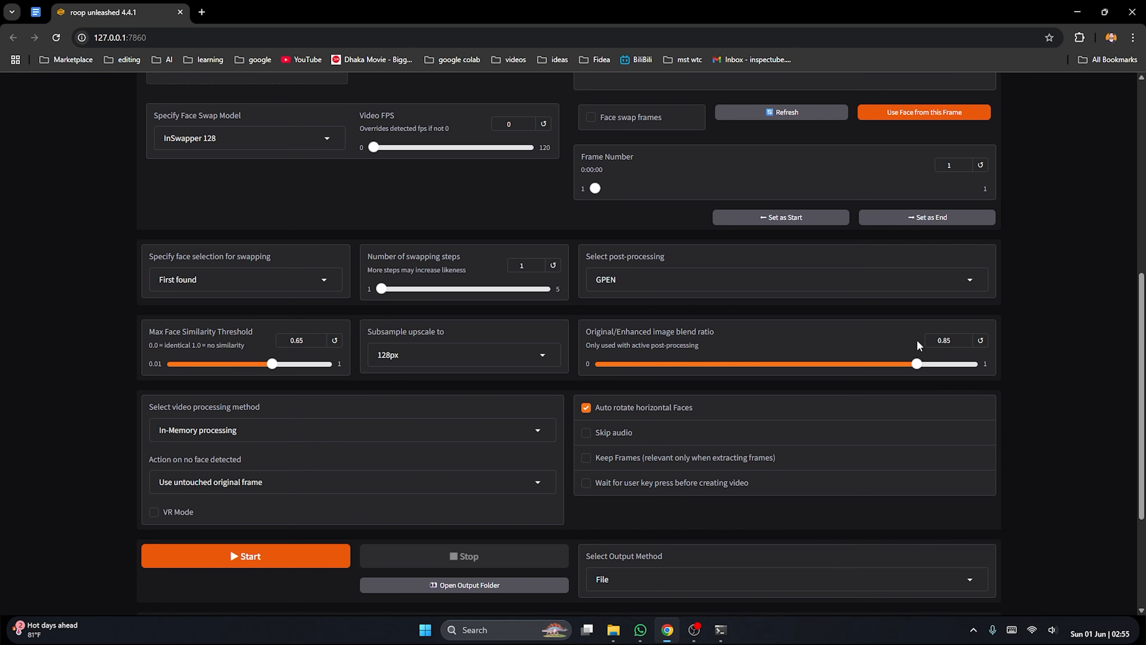
scroll(361, 402, "down", 3)
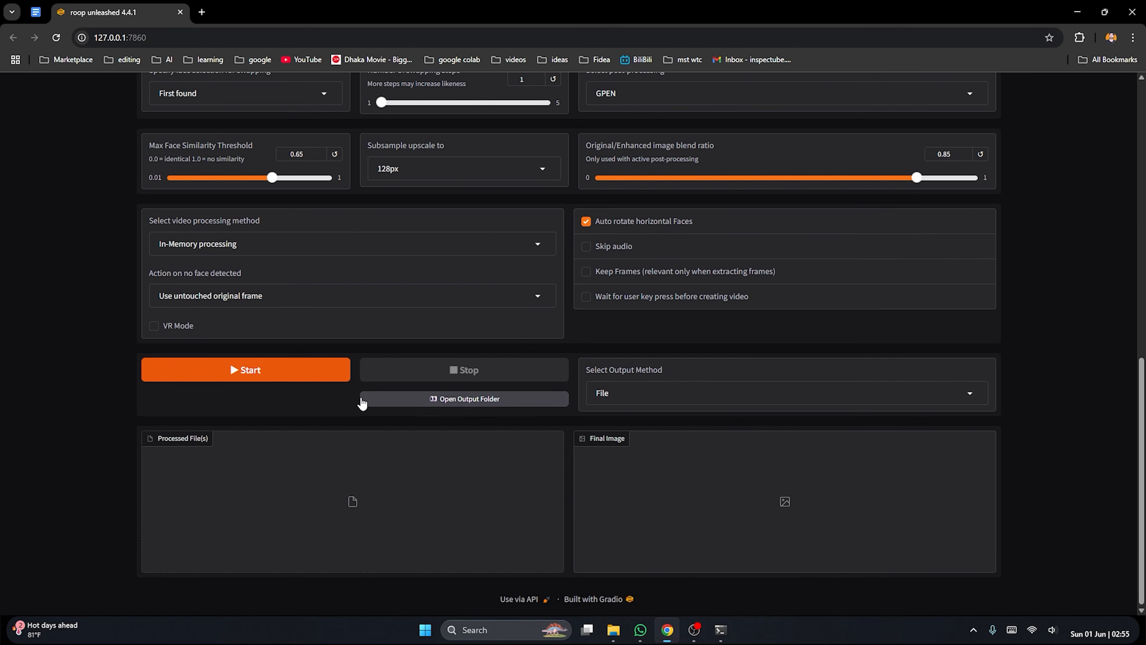
left_click(285, 375)
Compare the desk image with its swapped result and inspect the result at full size
scroll(317, 379, "up", 6)
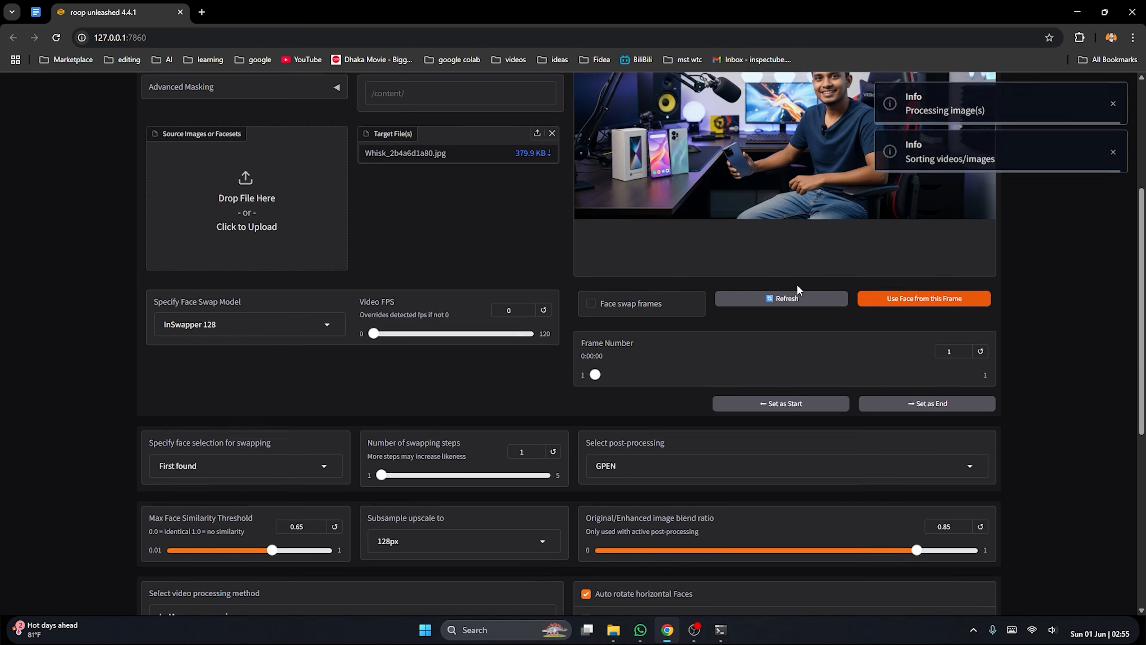
scroll(797, 288, "up", 1)
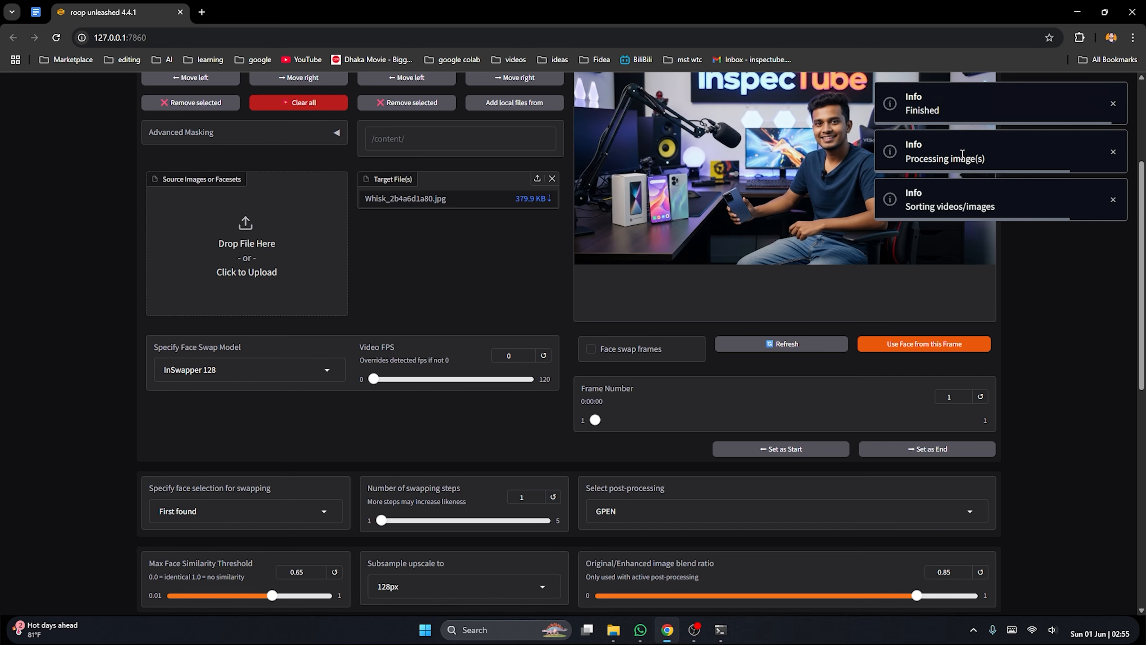
scroll(851, 223, "down", 10)
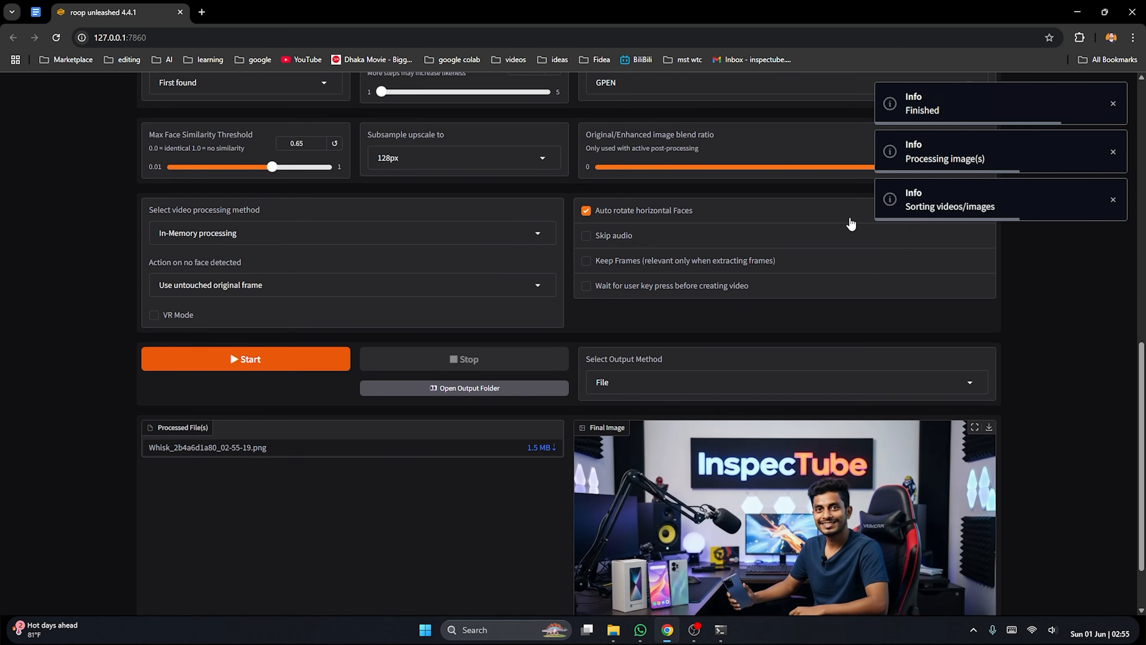
scroll(850, 223, "down", 2)
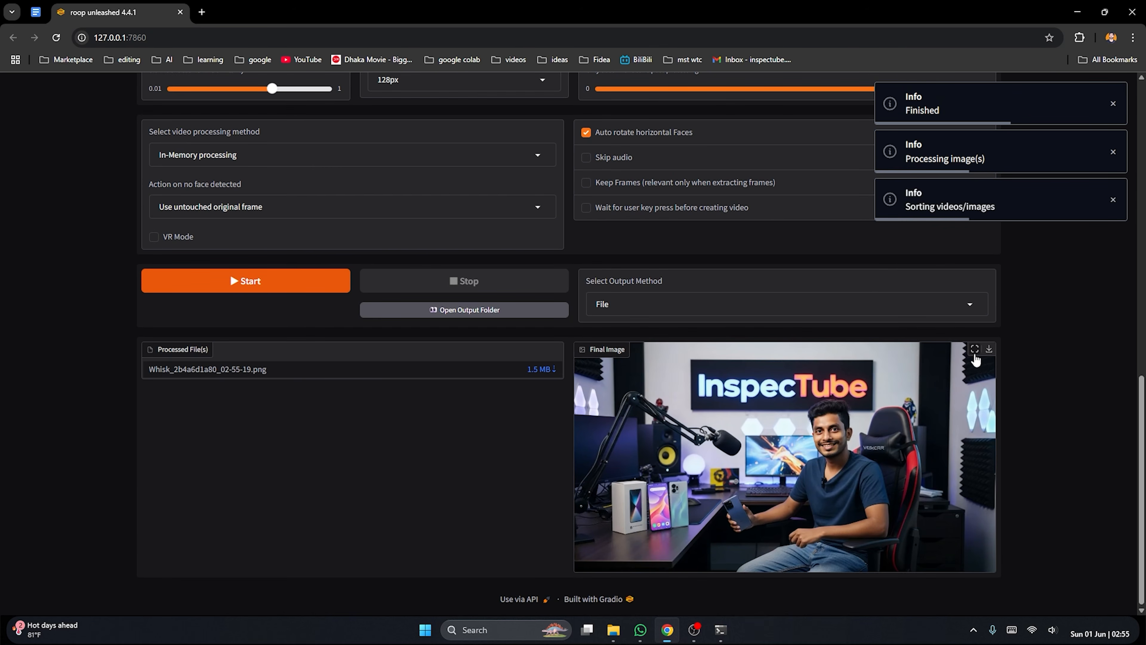
left_click(974, 351)
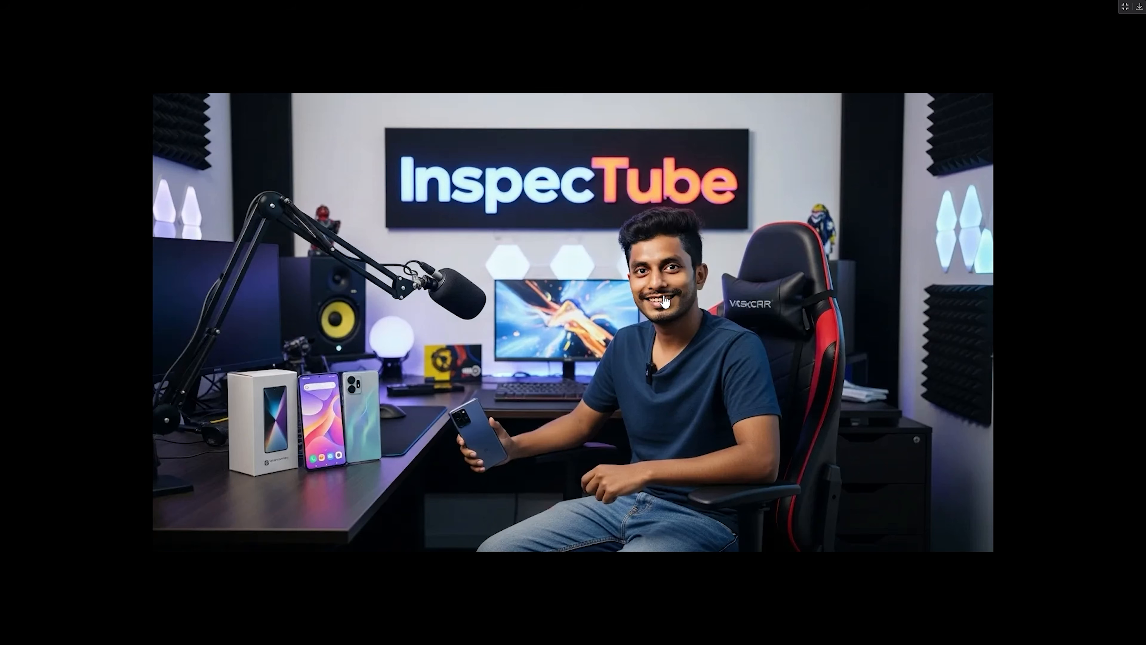
left_click(1125, 6)
scroll(794, 375, "down", 5)
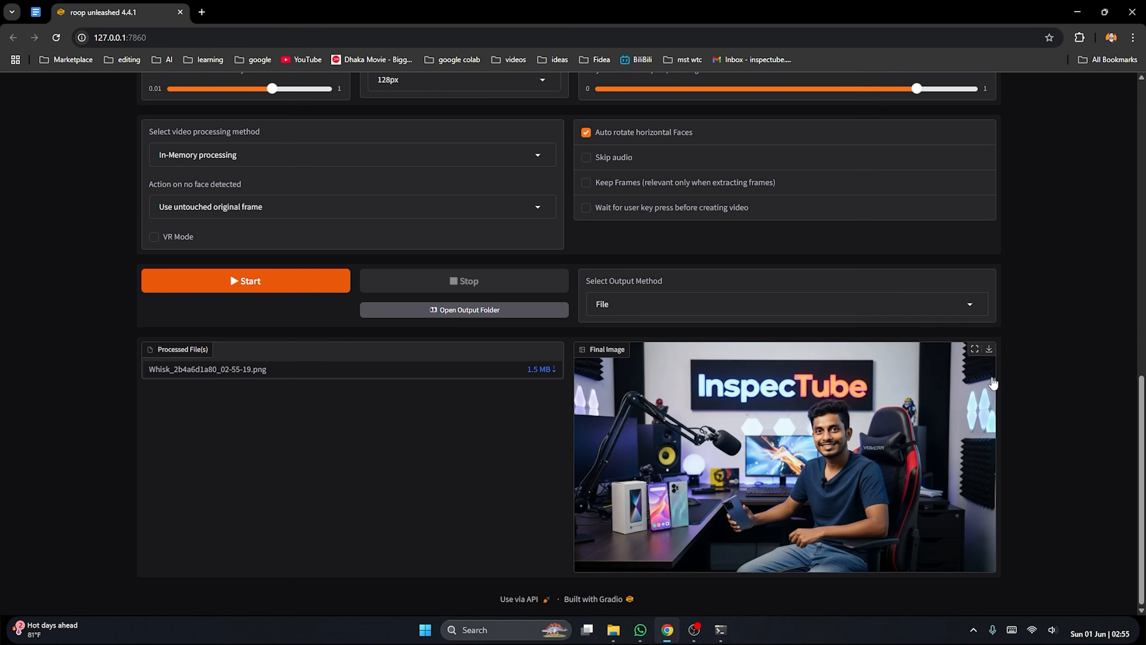
right_click(915, 370)
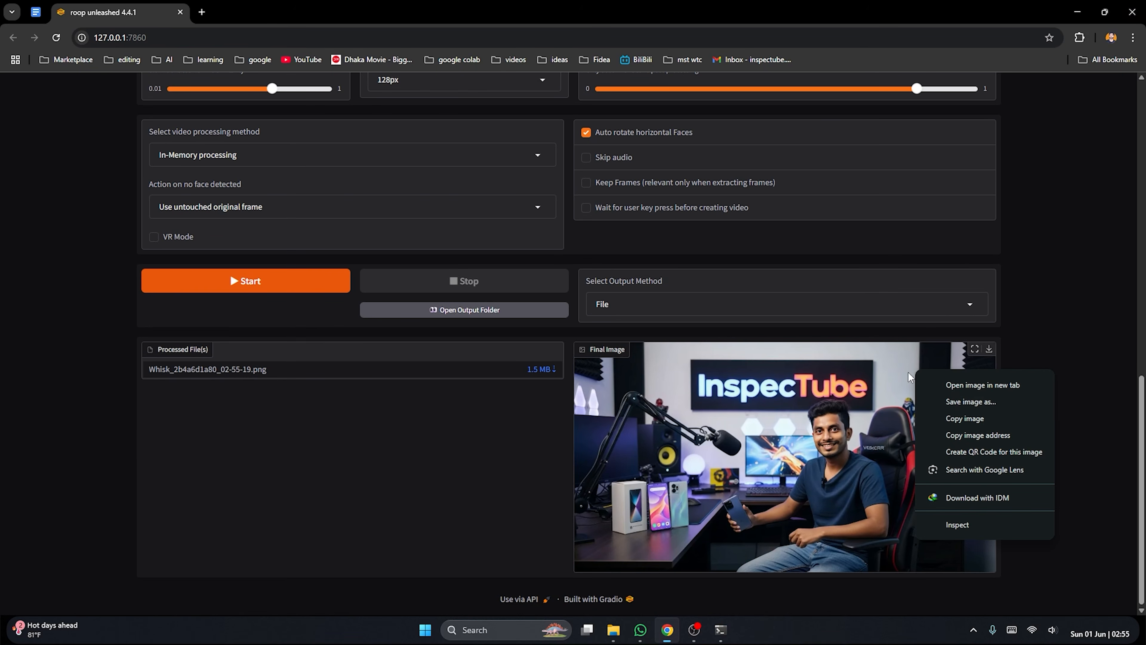
left_click(1057, 336)
Replace the target file with Whisk_63b3061a91 from the example folder and run the face swap on it
scroll(664, 397, "up", 15)
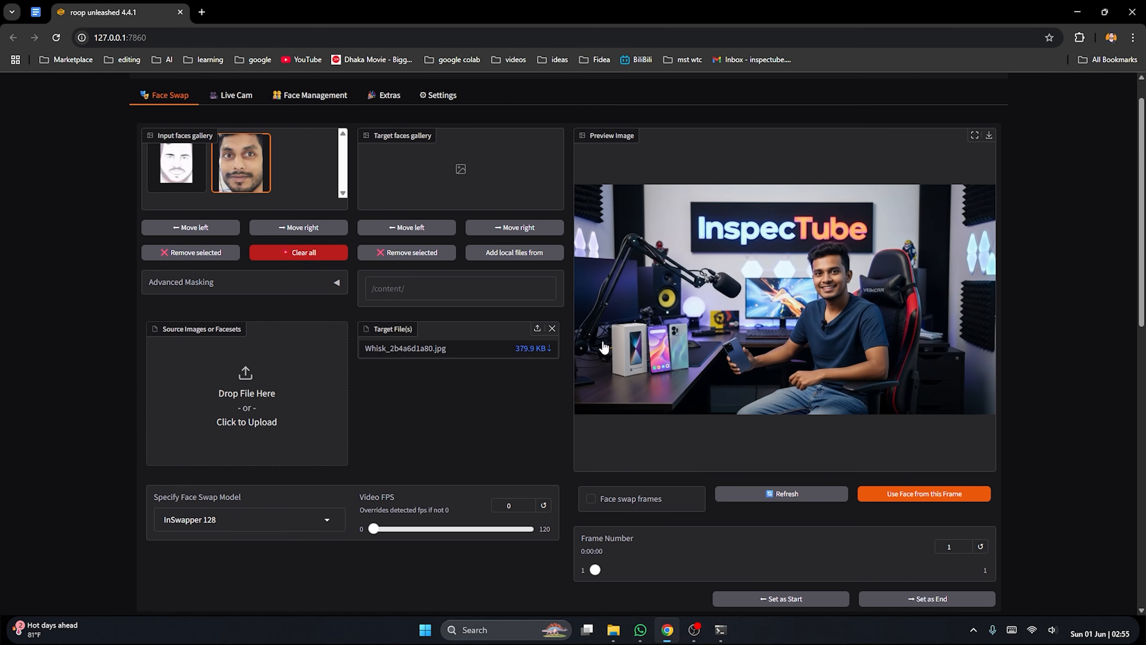
left_click(552, 328)
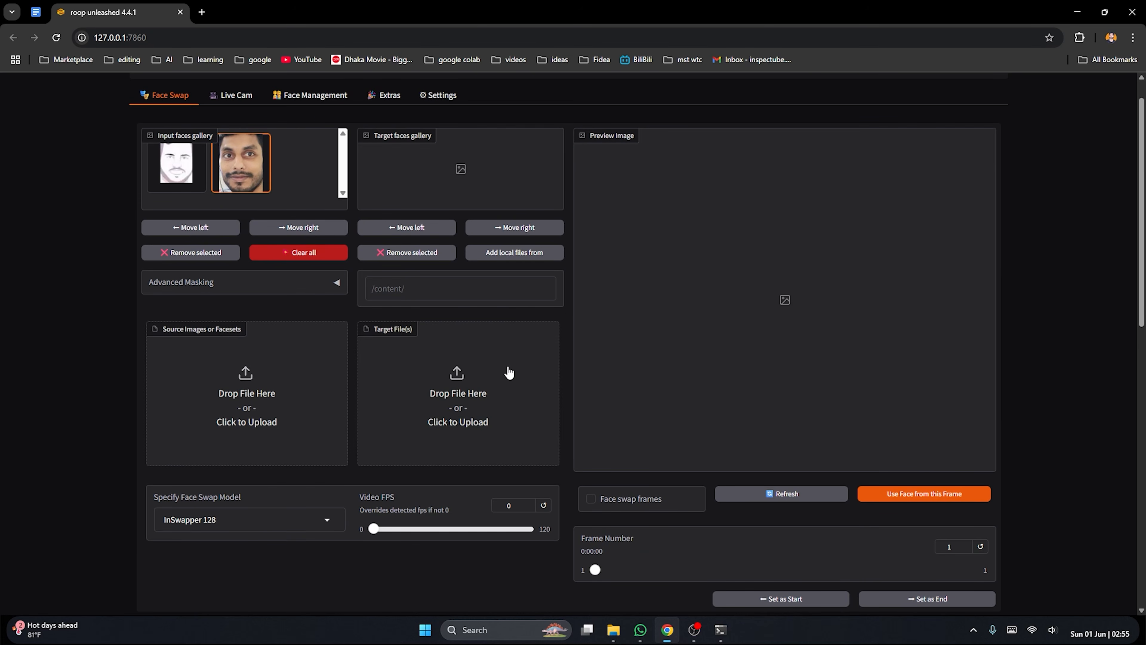
left_click(473, 395)
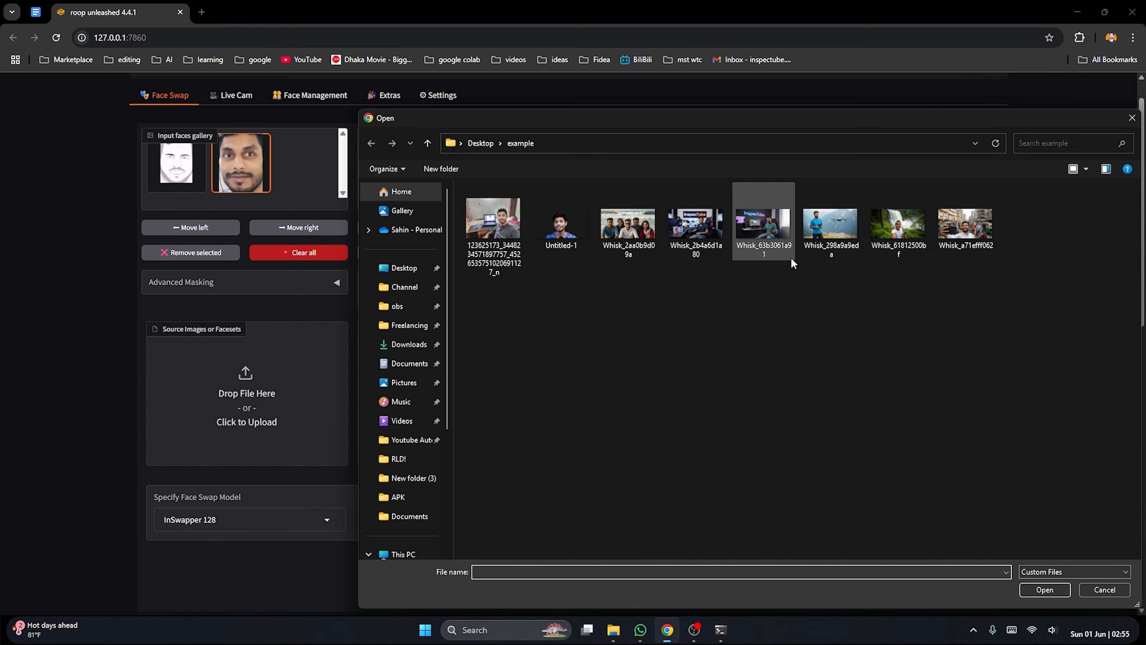
double_click(774, 233)
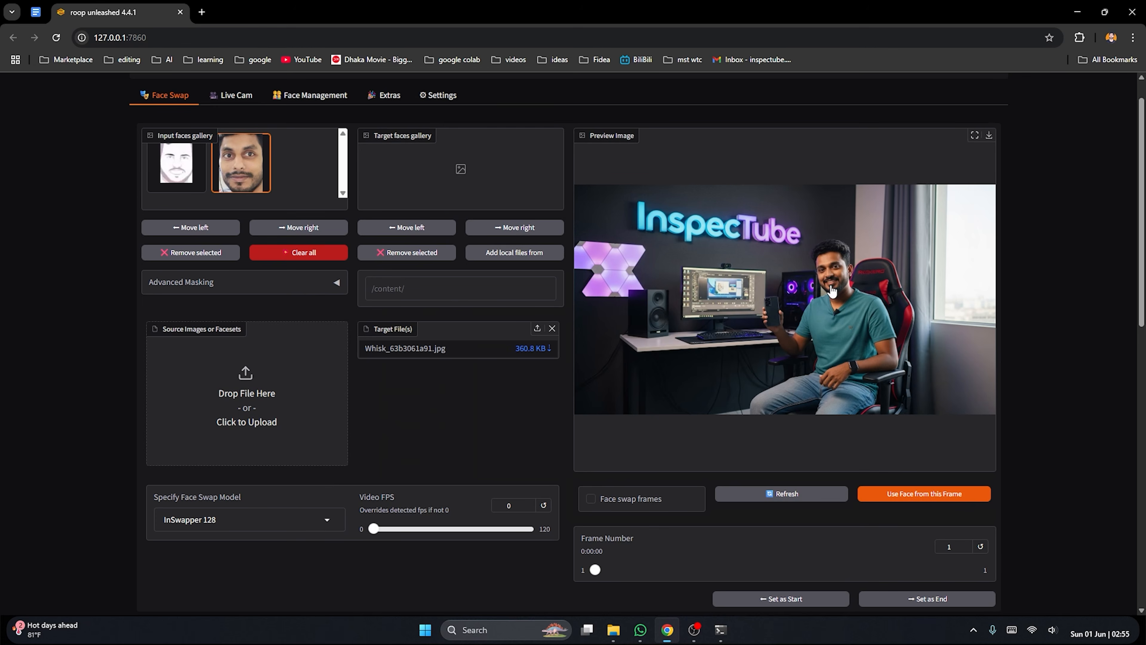
scroll(832, 291, "down", 13)
left_click(308, 339)
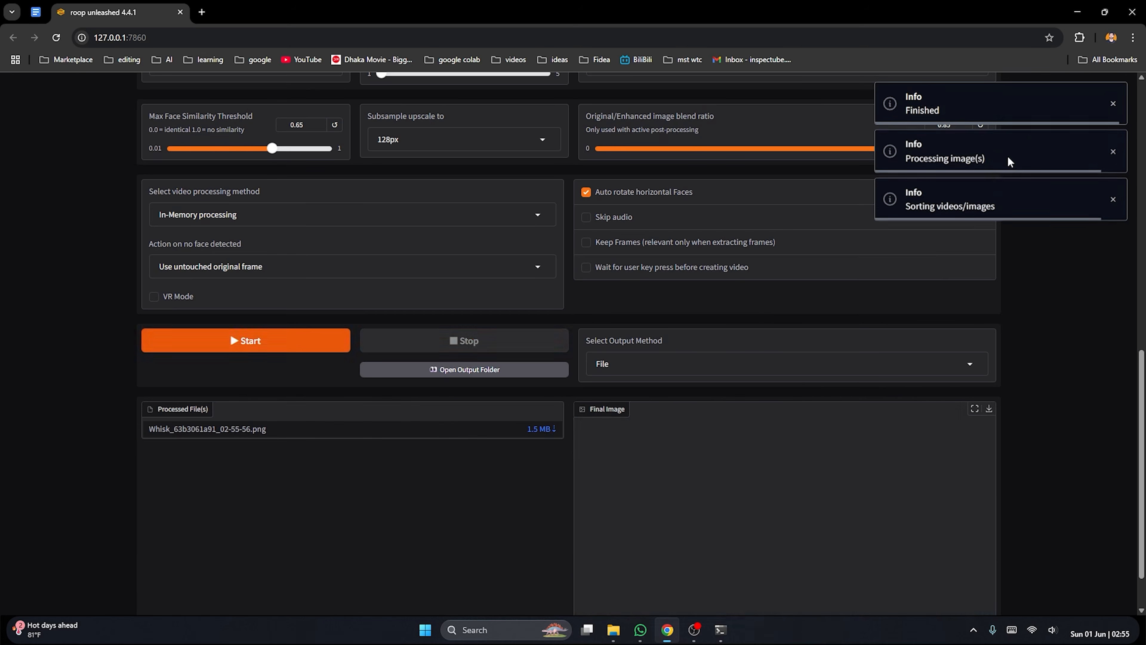
Examine the swapped face in the teal-shirt desk image at full size
scroll(895, 376, "down", 2)
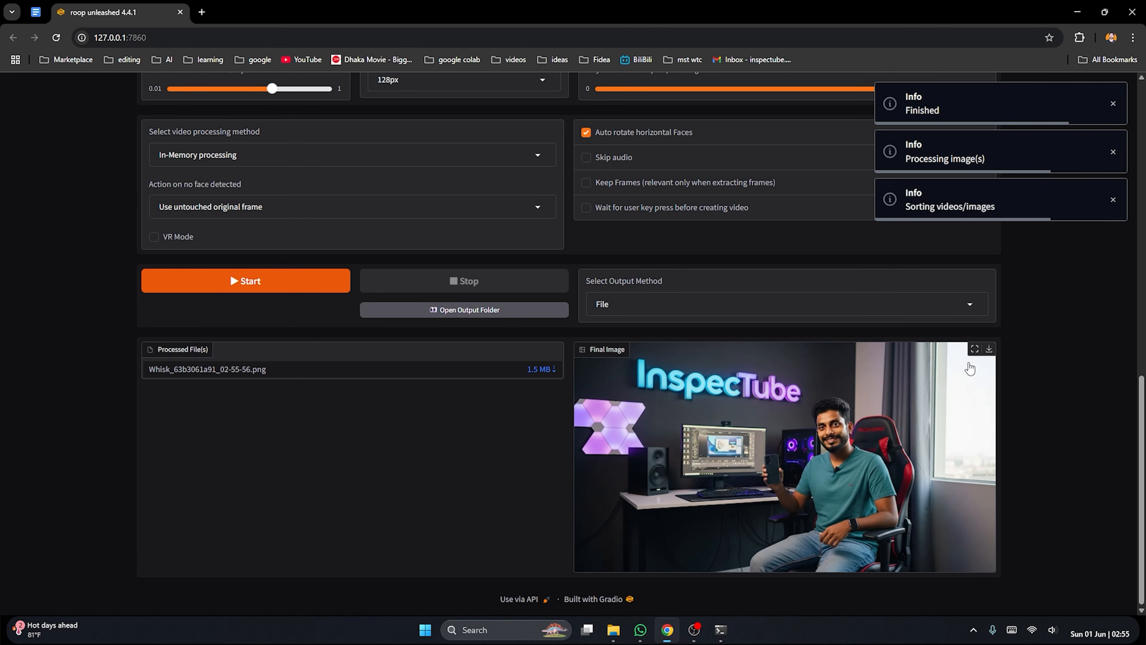
left_click(975, 349)
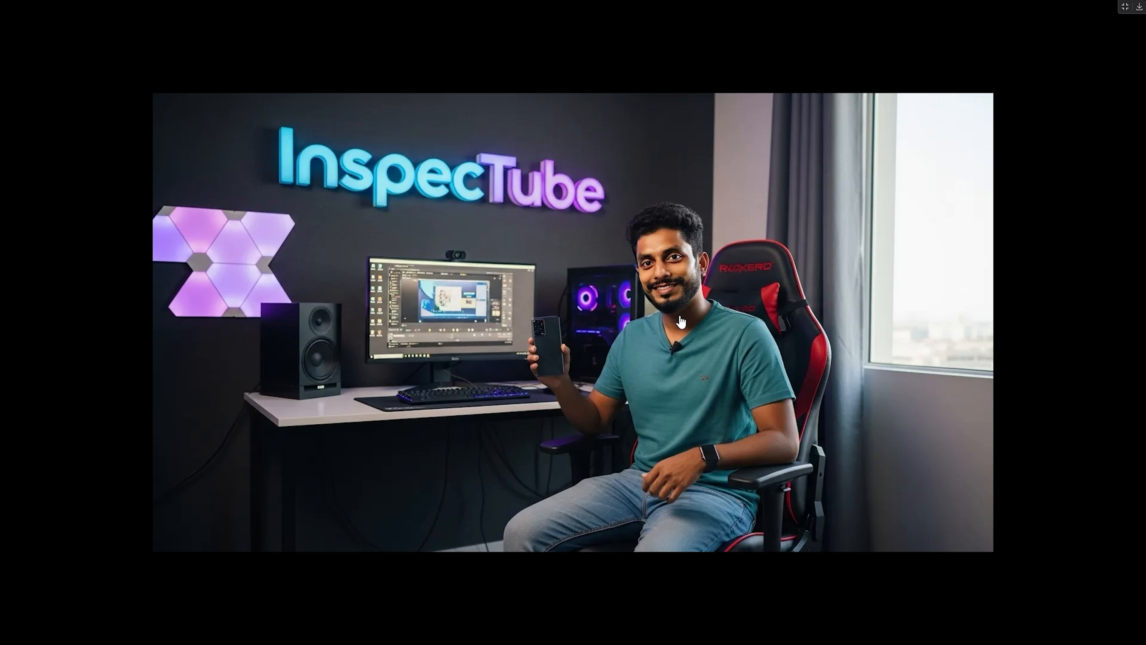
left_click(1123, 7)
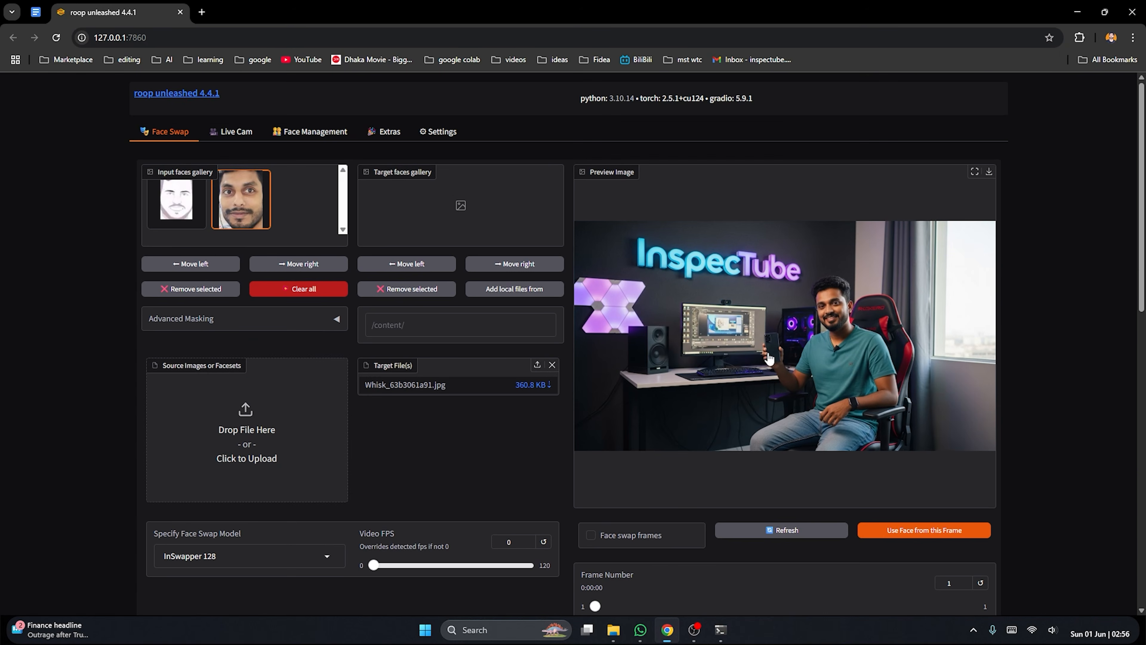
Replace the target file with the waterfall selfie Whisk_61812500bf and run the face swap on it
left_click(552, 364)
left_click(491, 396)
double_click(898, 224)
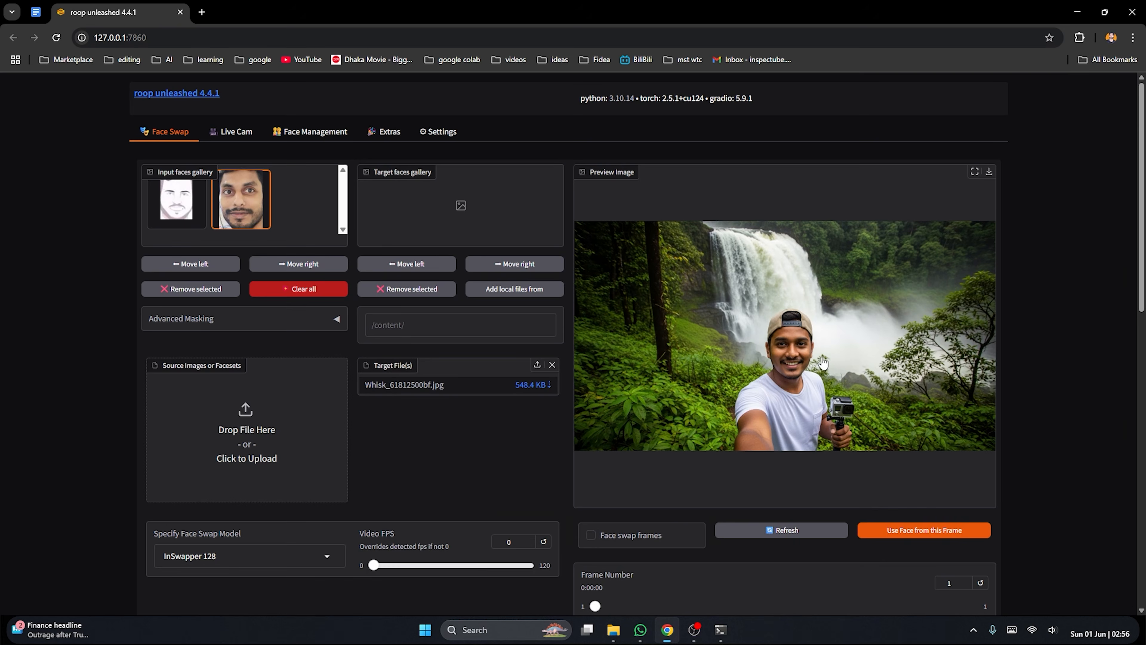
scroll(823, 350, "down", 10)
left_click(315, 373)
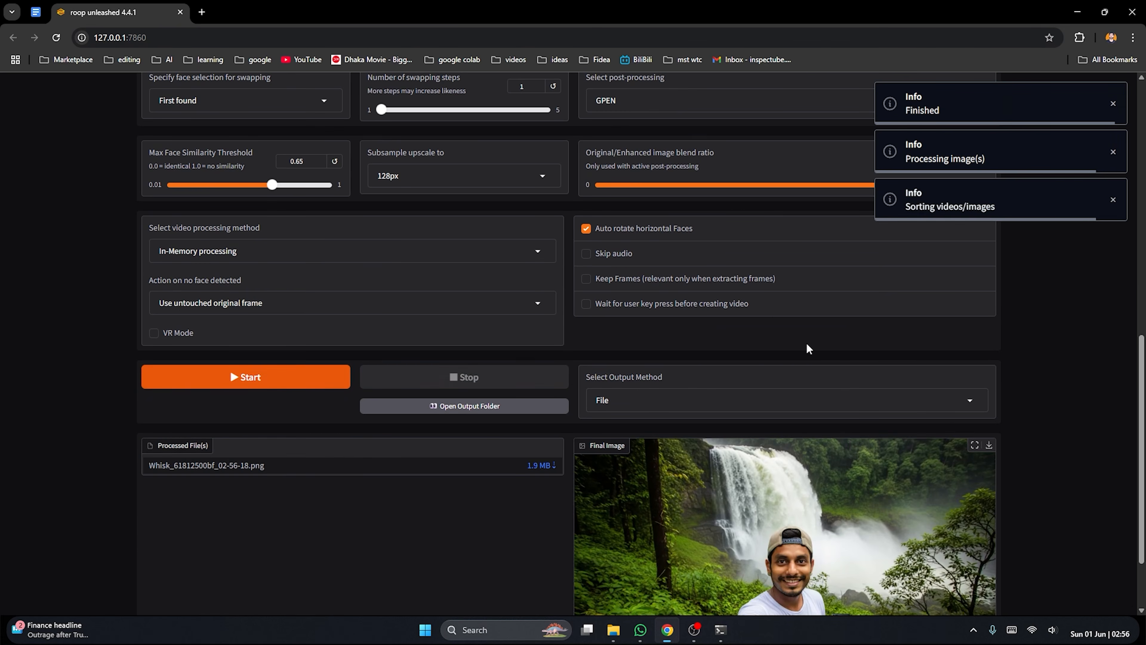
Examine the swapped face in the waterfall selfie at full size
scroll(808, 348, "down", 2)
left_click(975, 353)
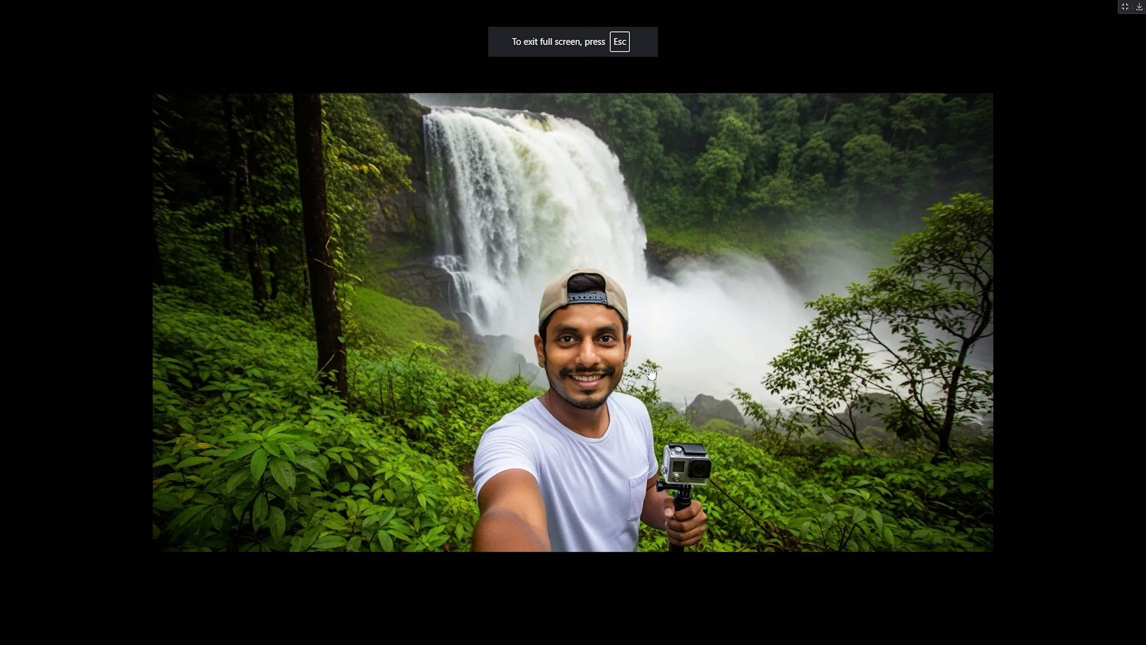
left_click(1124, 8)
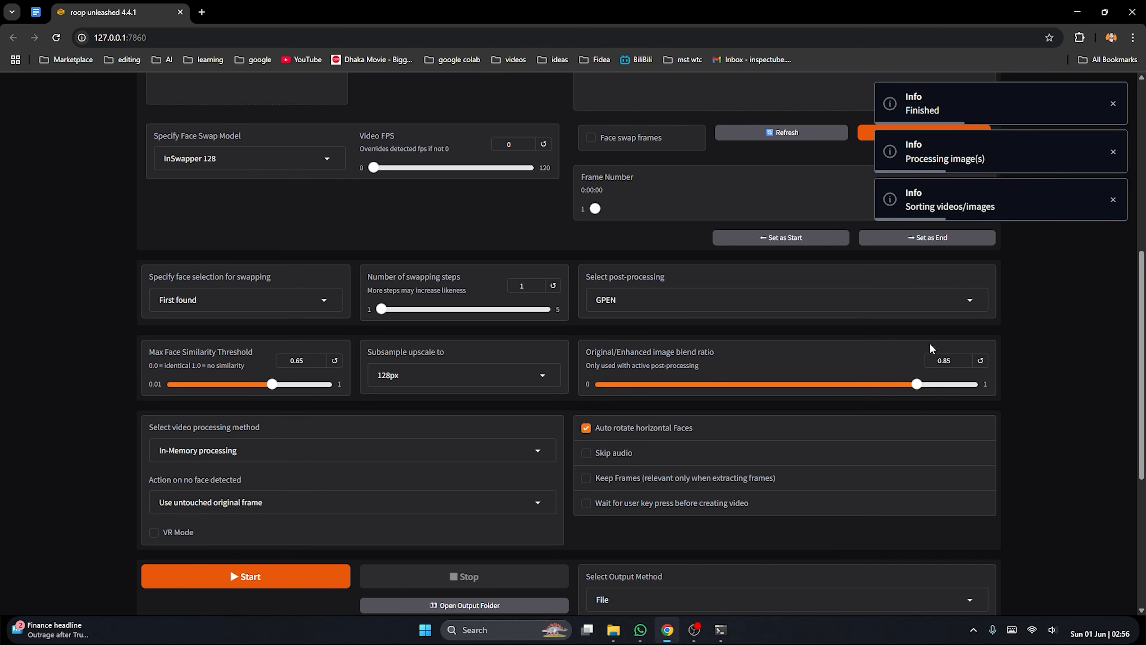
Replace the target file with the crowded street selfie Whisk_a71efff062 and run the face swap on it
scroll(790, 379, "up", 8)
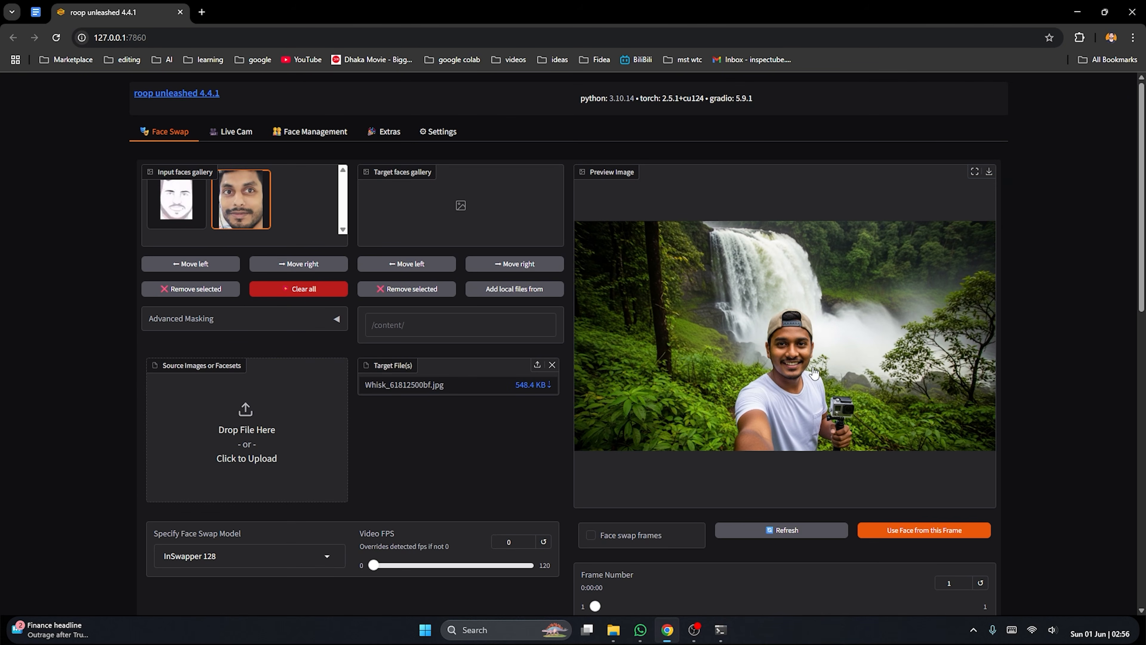
left_click(552, 365)
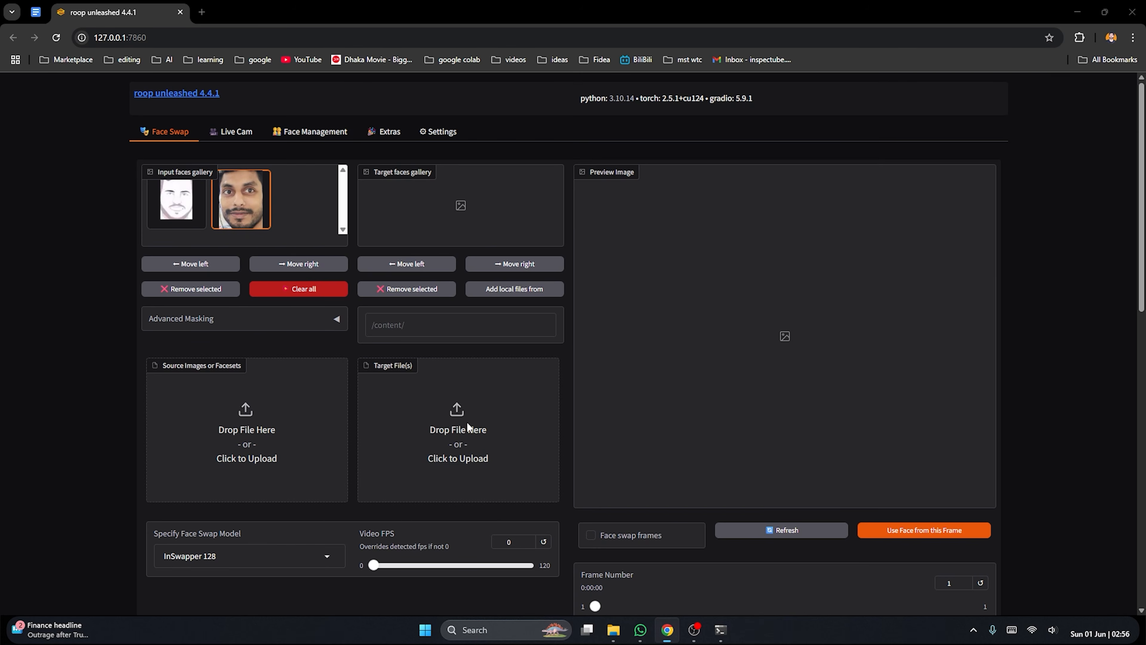
left_click(469, 430)
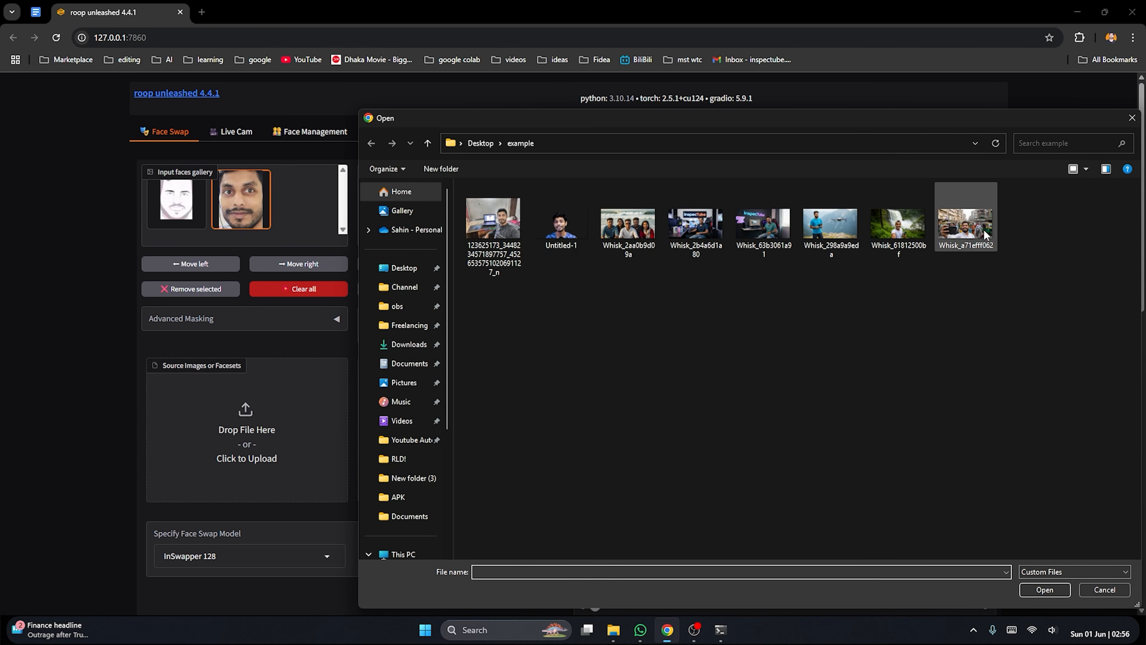
double_click(969, 228)
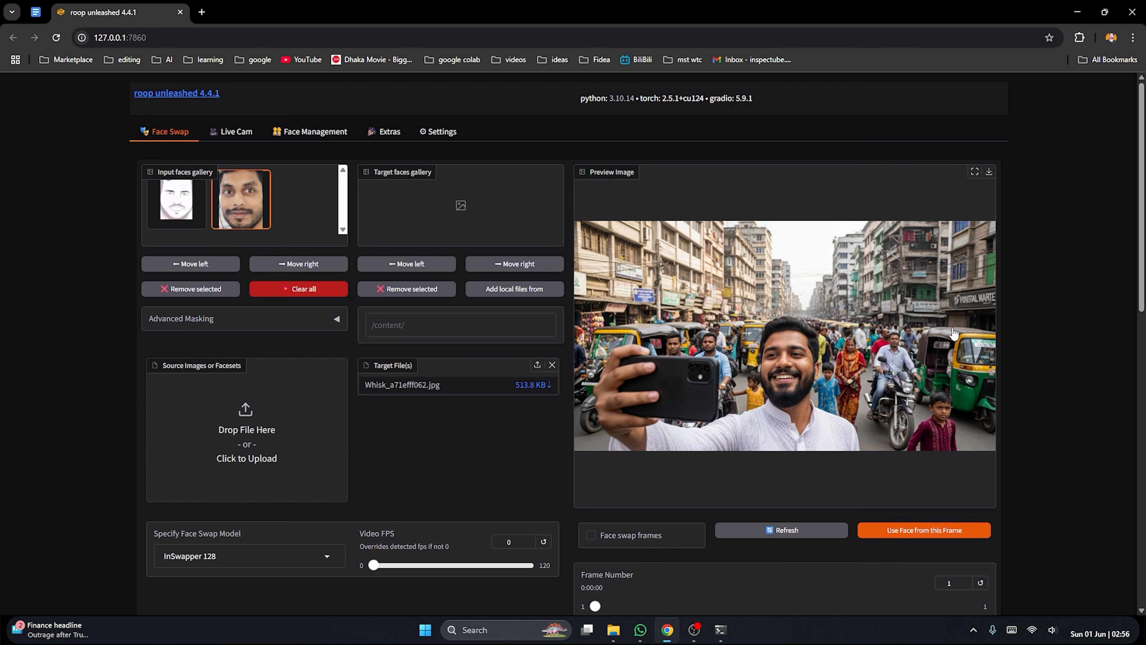
scroll(649, 311, "down", 4)
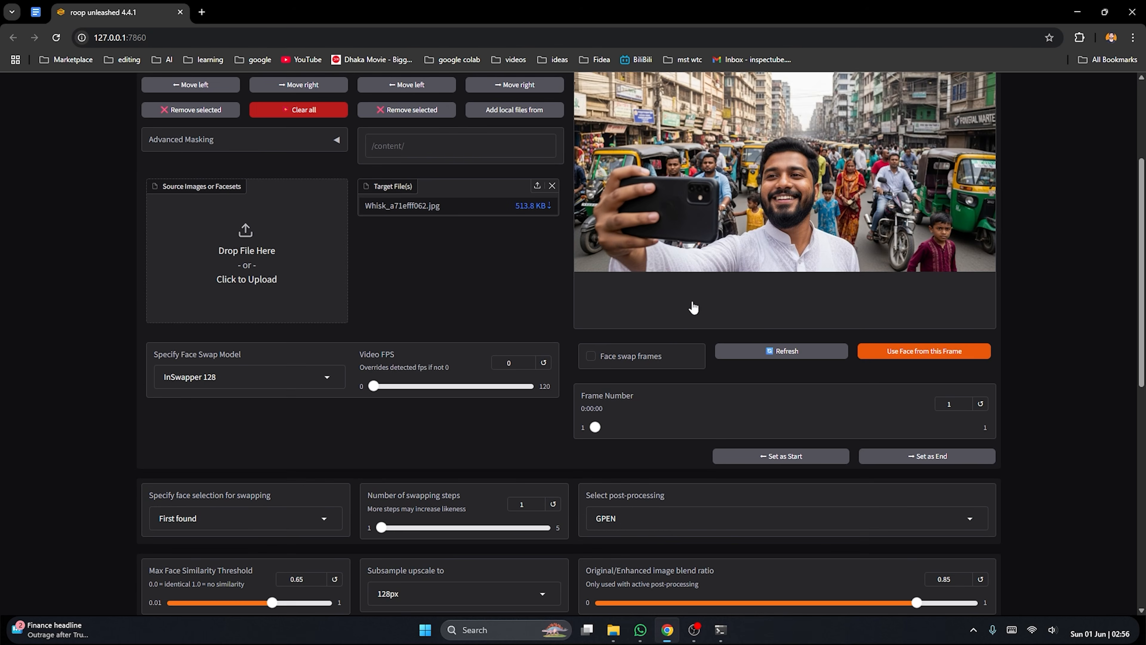
scroll(677, 294, "down", 7)
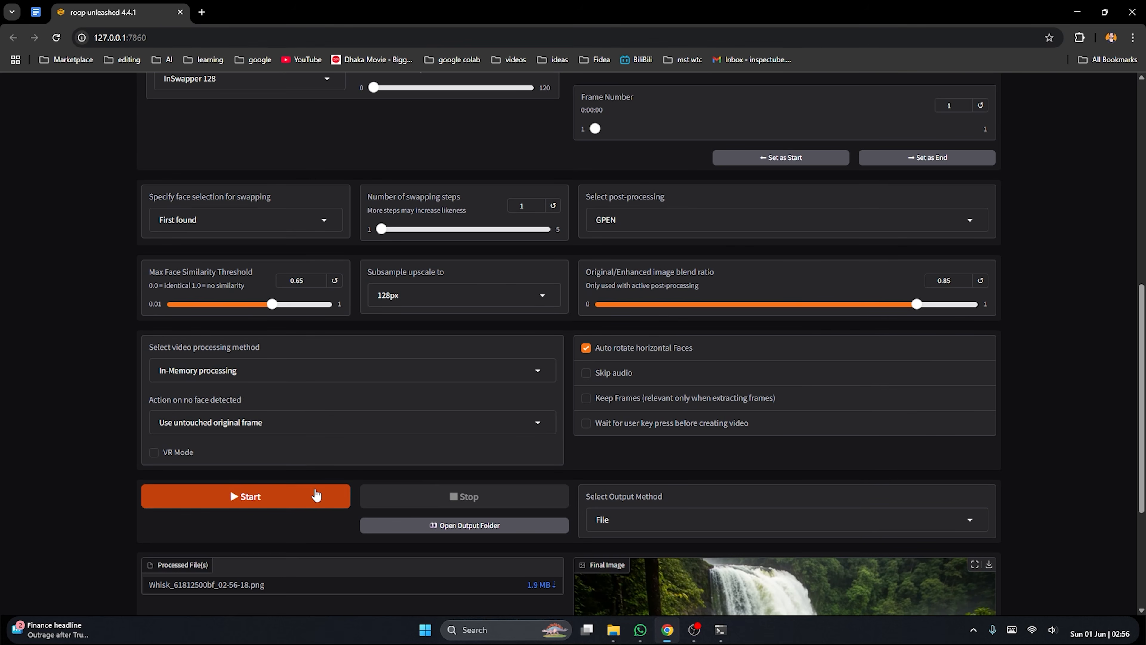
left_click(316, 495)
View the processed street selfie at full size and check which face in the crowd was replaced
scroll(792, 264, "down", 5)
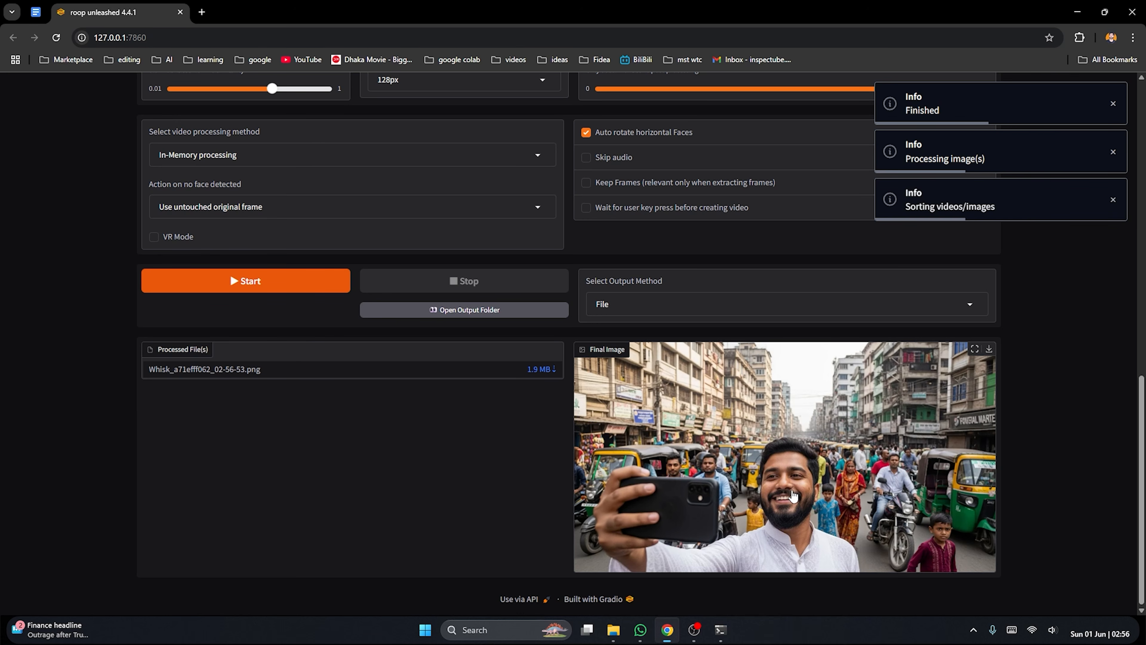
left_click(975, 349)
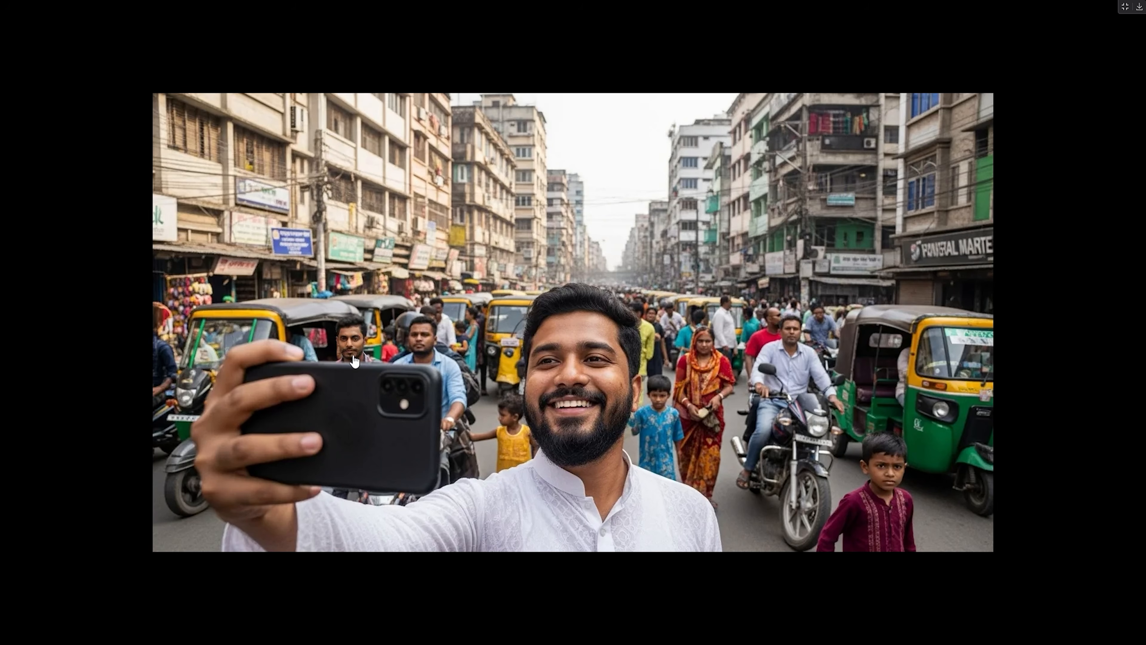
left_click(1125, 7)
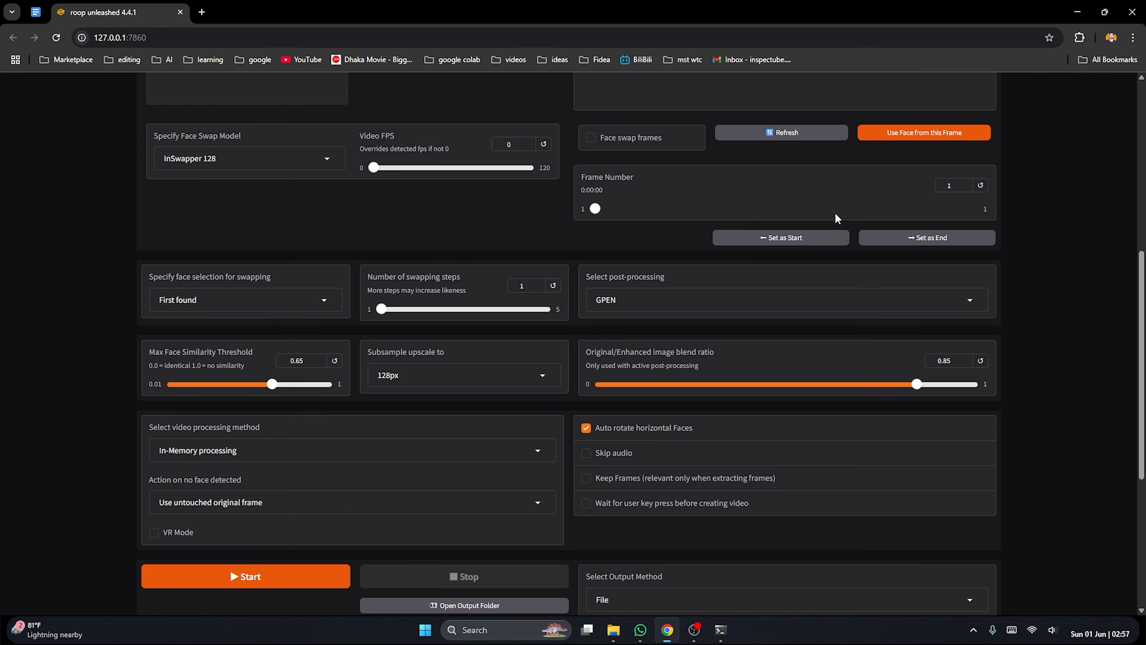
Detect the faces in the street selfie's preview frame to list them as selectable target faces
scroll(836, 218, "up", 7)
scroll(670, 270, "down", 1)
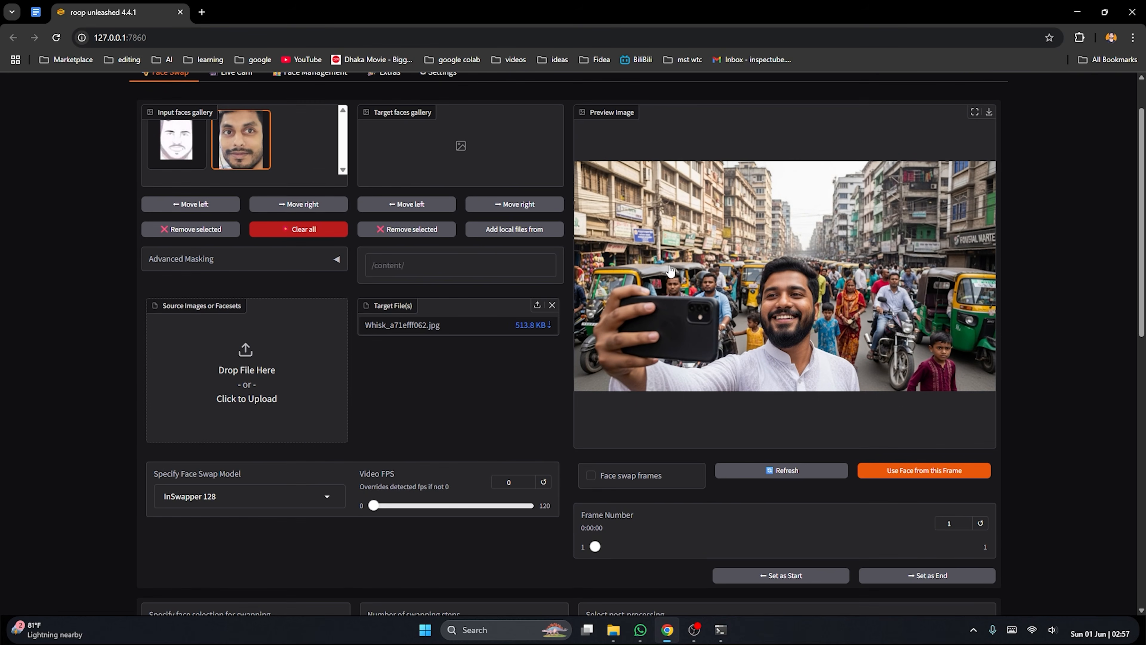
scroll(812, 316, "down", 1)
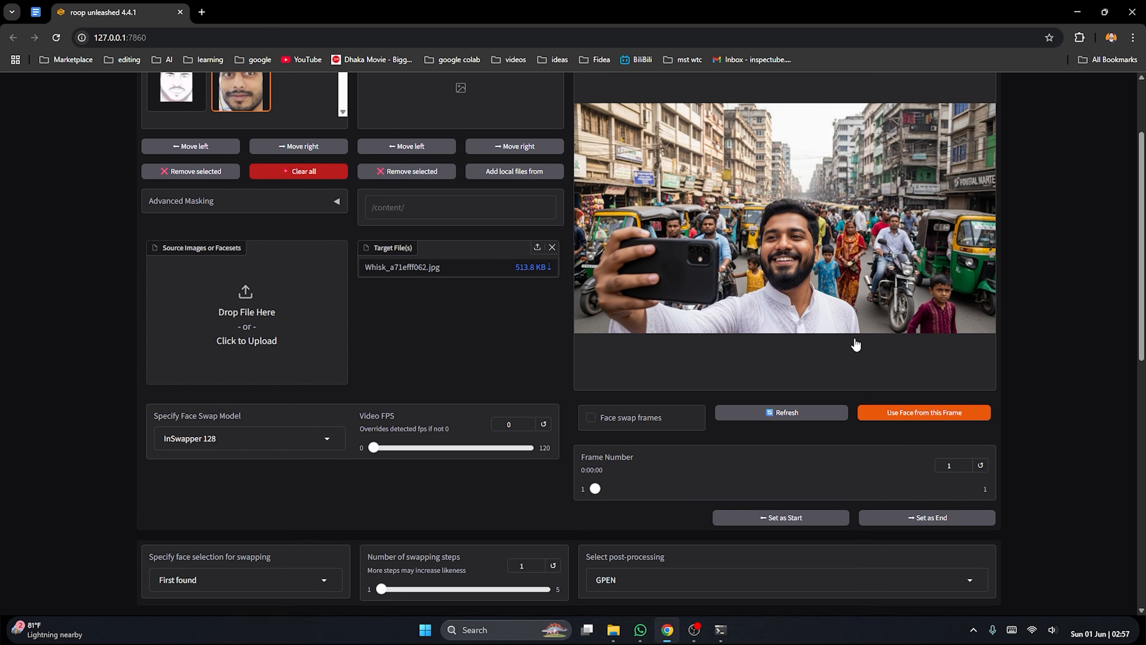
left_click(925, 411)
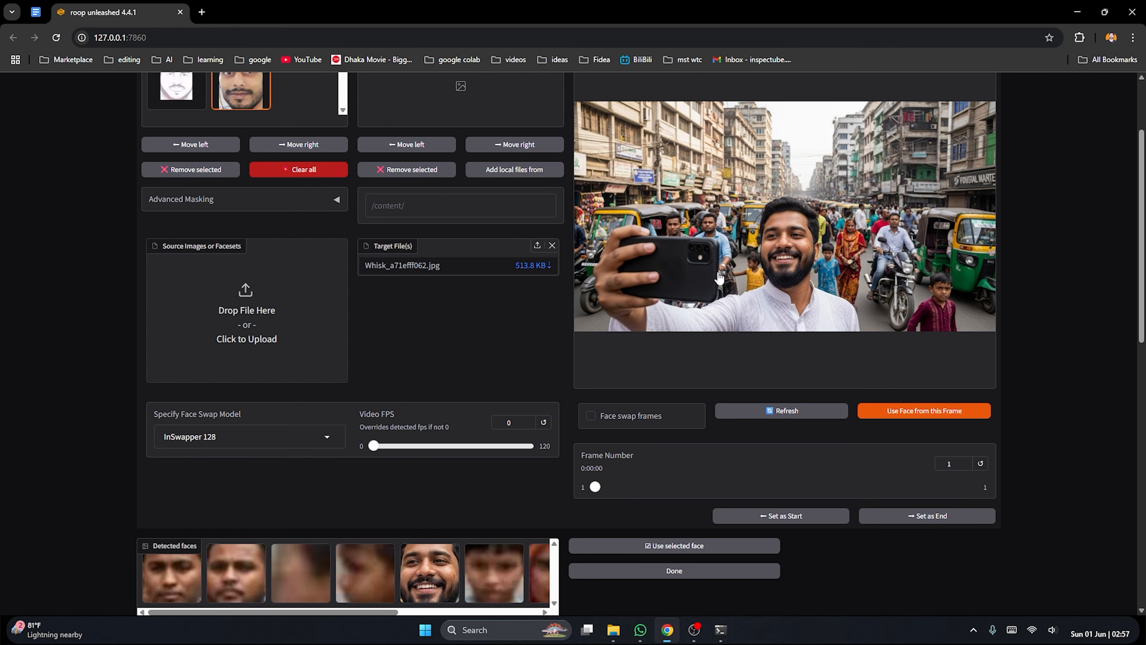
Use the smiling bearded man's detected face as the selected target and run the face swap on the street selfie
scroll(750, 271, "down", 3)
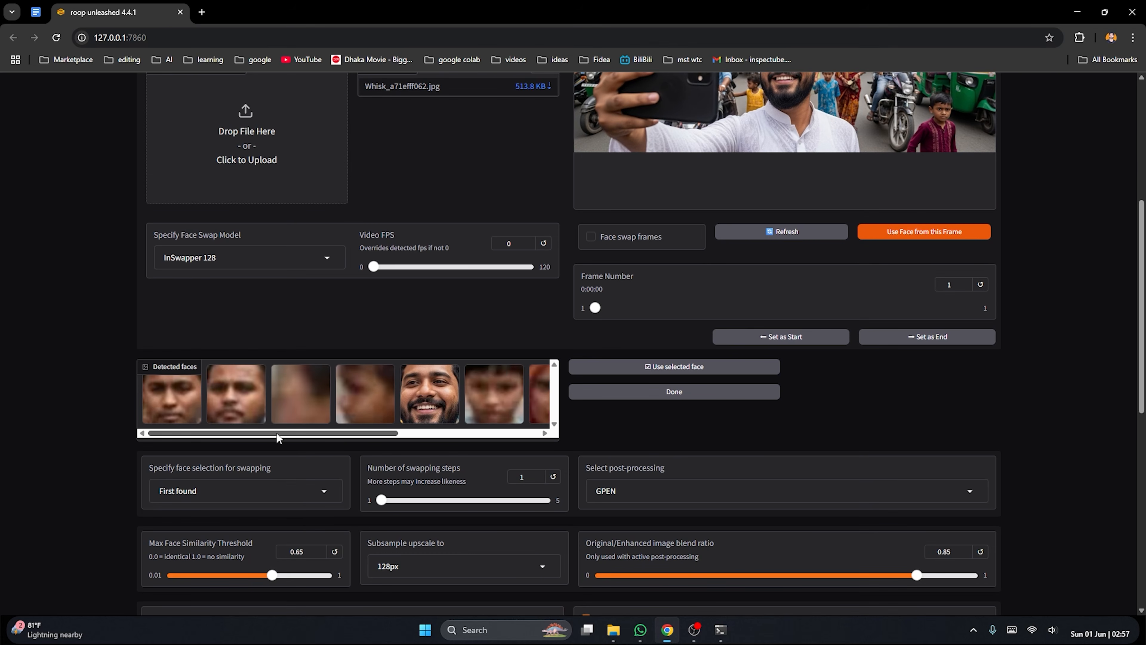
mouse_move(276, 432)
left_mouse_down()
mouse_move(487, 437)
mouse_move(294, 435)
left_mouse_up()
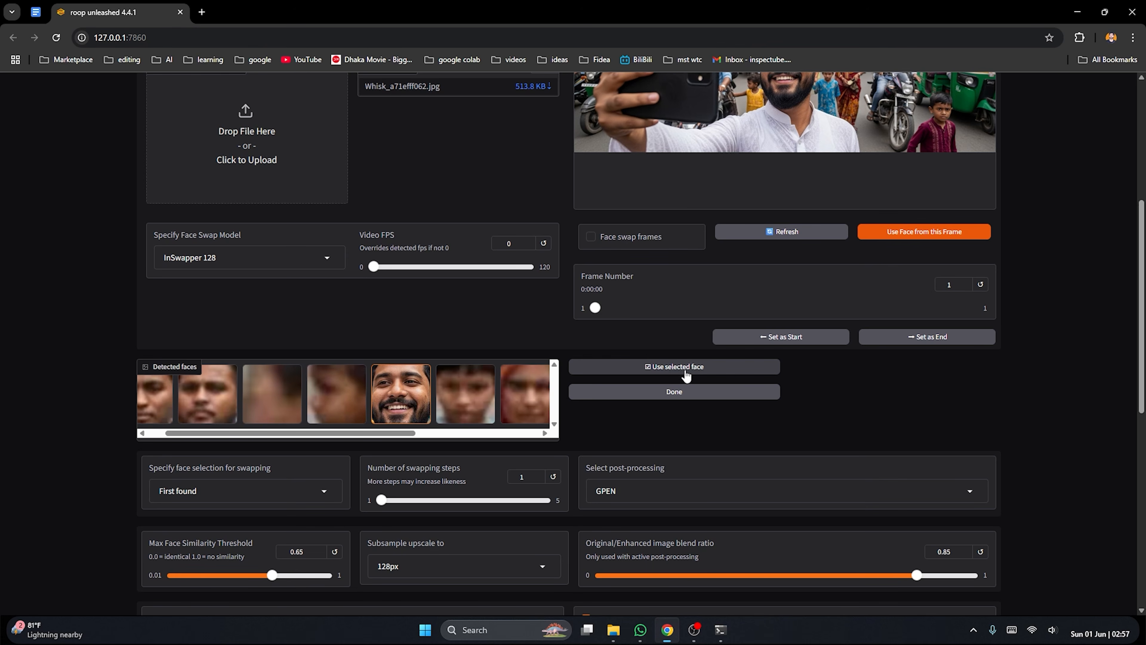
left_click(699, 375)
scroll(677, 374, "down", 5)
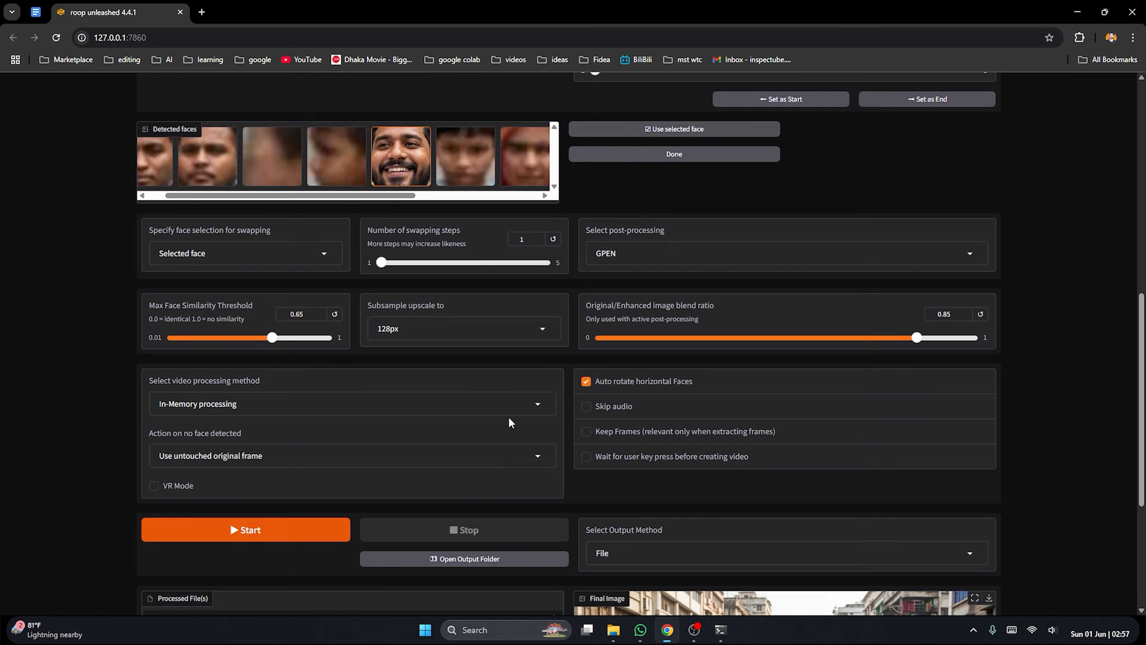
left_click(281, 532)
View the reprocessed street selfie at full size to check that the phone holder's face was replaced
scroll(736, 361, "down", 5)
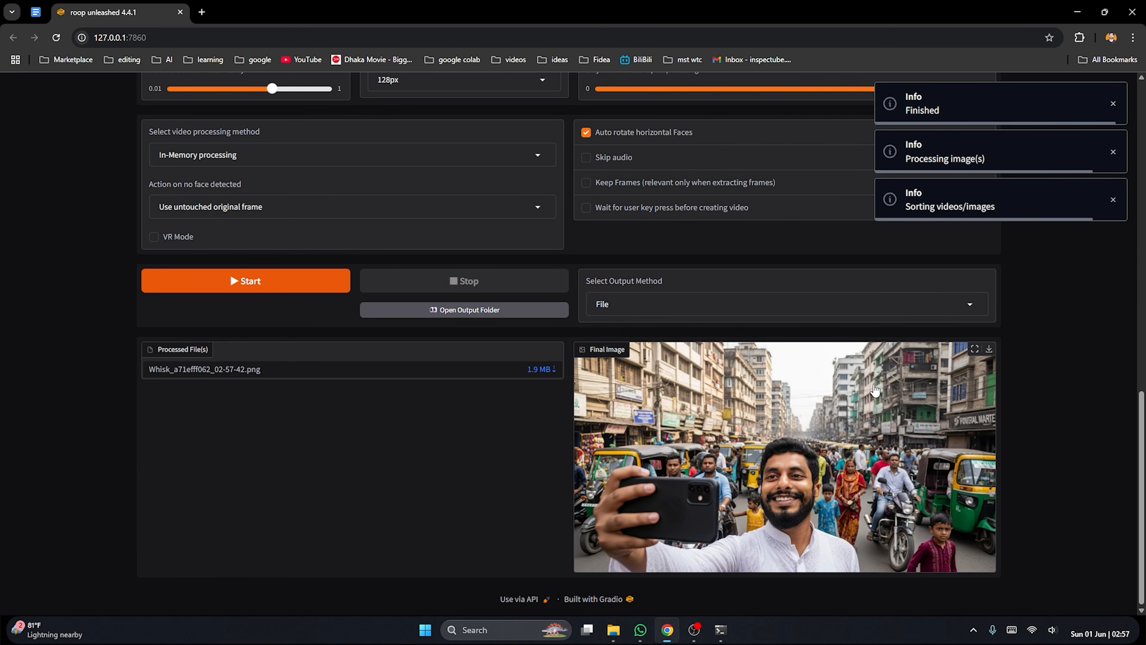
left_click(975, 349)
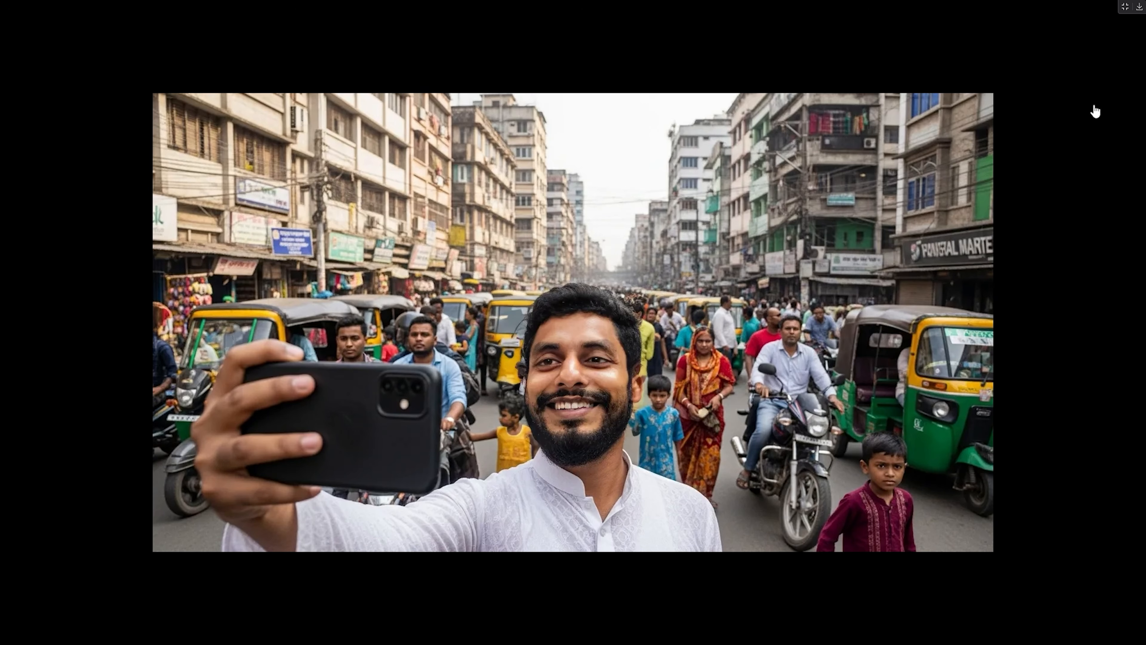
left_click(1122, 13)
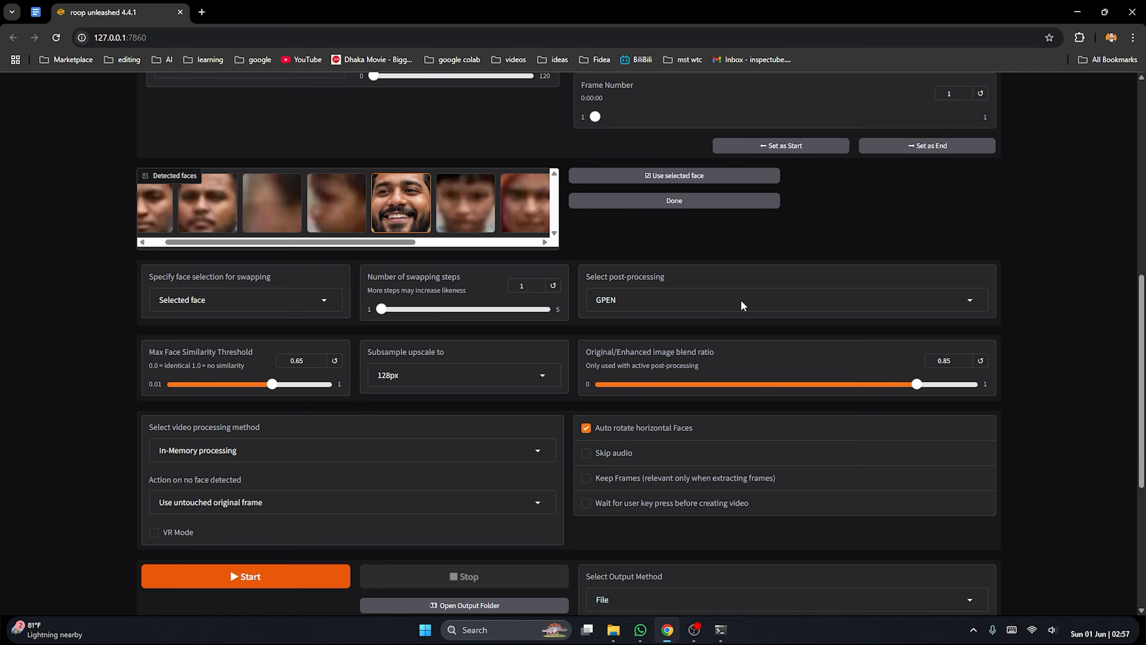
Replace the street selfie in the target files with the group picture Whisk_2aa0b9d09a
scroll(743, 319, "up", 10)
left_click(552, 369)
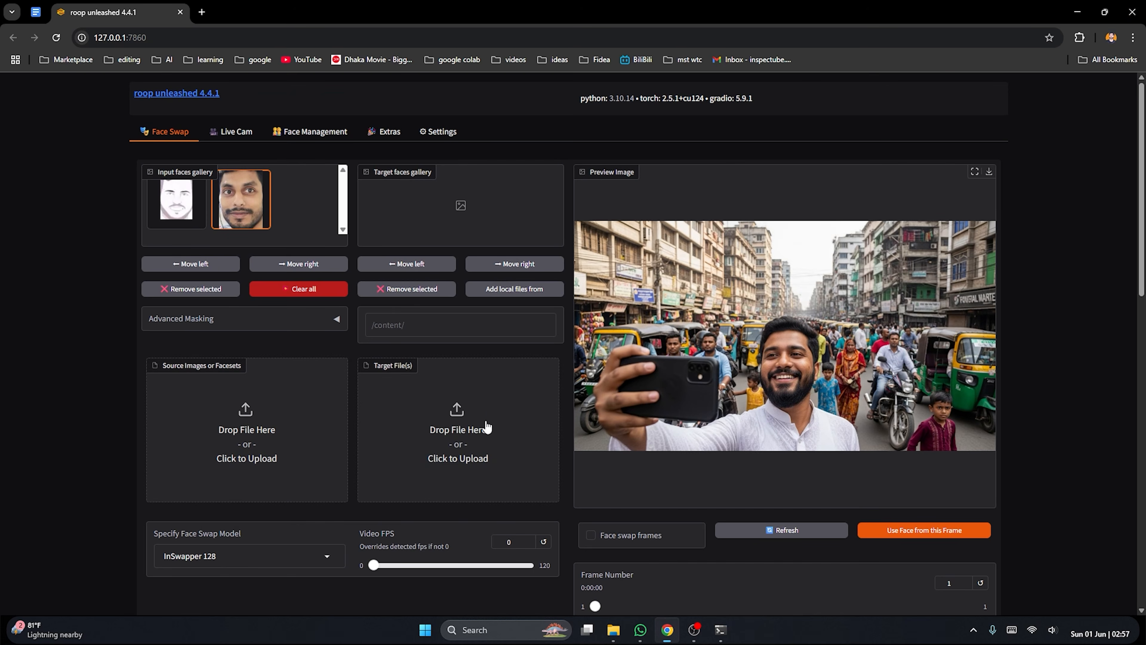
left_click(461, 433)
left_click(634, 232)
double_click(634, 232)
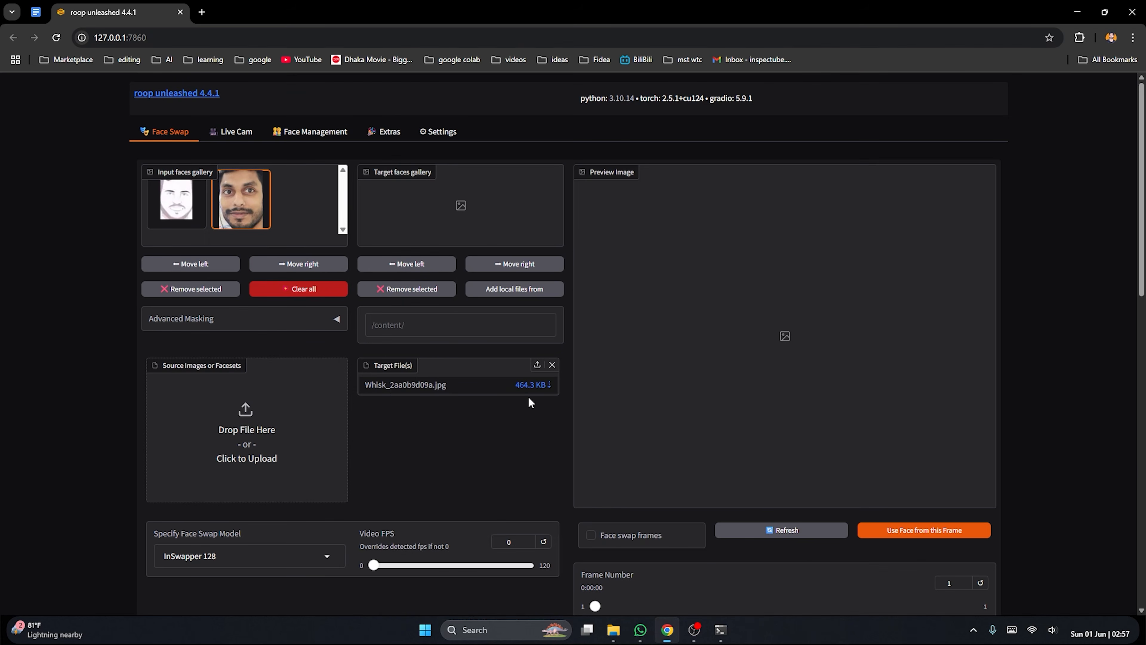
Remove and reload the Whisk_2aa0b9d09a target file, viewing the group picture in the photo viewer before loading it
left_click(545, 367)
left_click(486, 392)
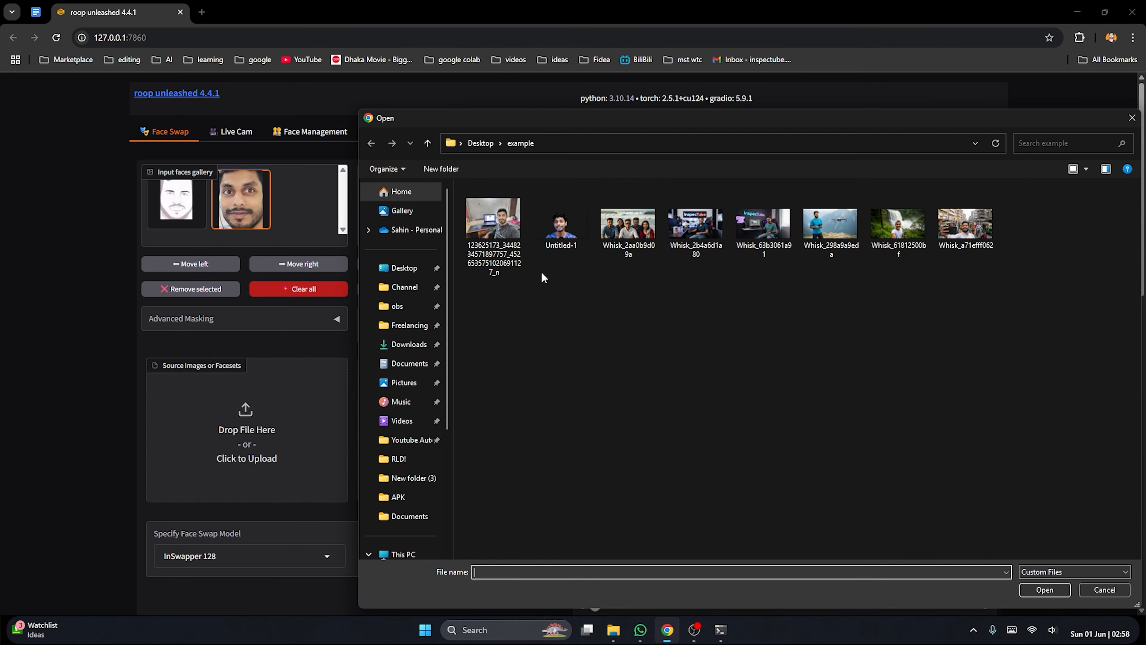
left_click(630, 226)
right_click(636, 223)
left_click(688, 250)
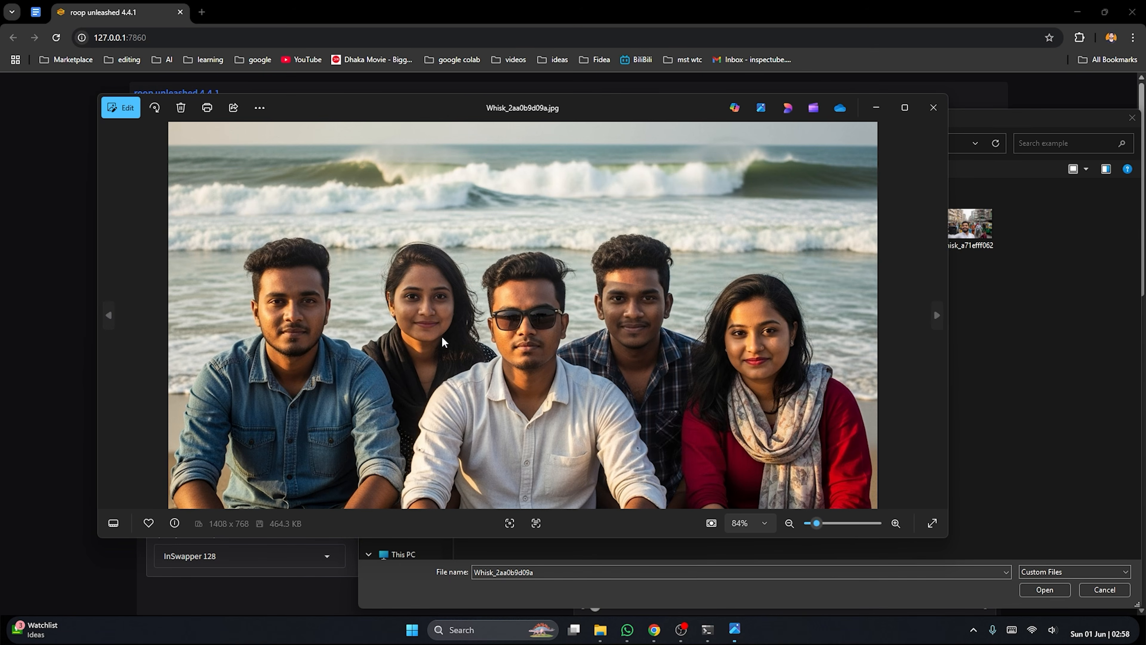
left_click(927, 110)
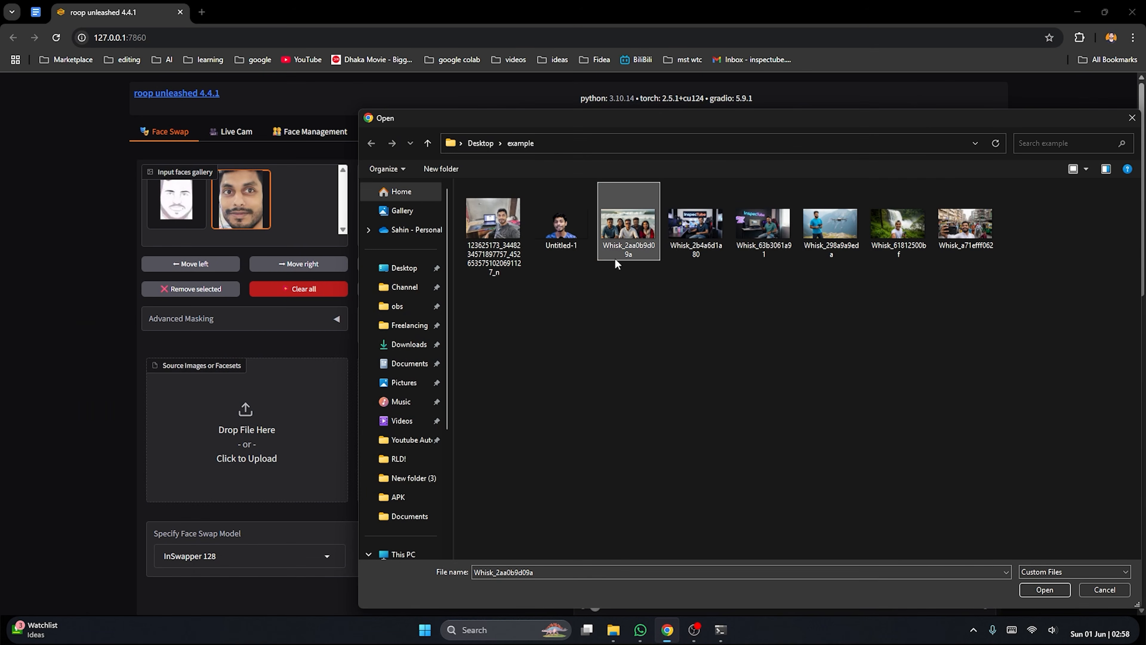
double_click(627, 231)
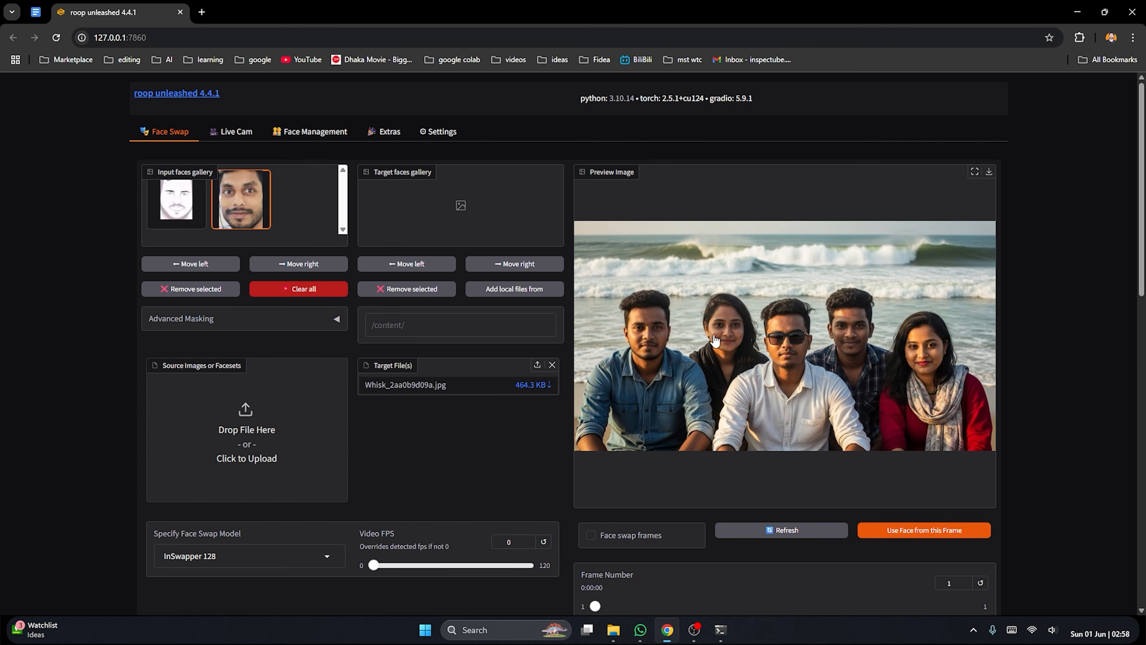
Run the face swap on the beach group photo with the First found face selection
scroll(714, 338, "down", 4)
scroll(767, 312, "up", 3)
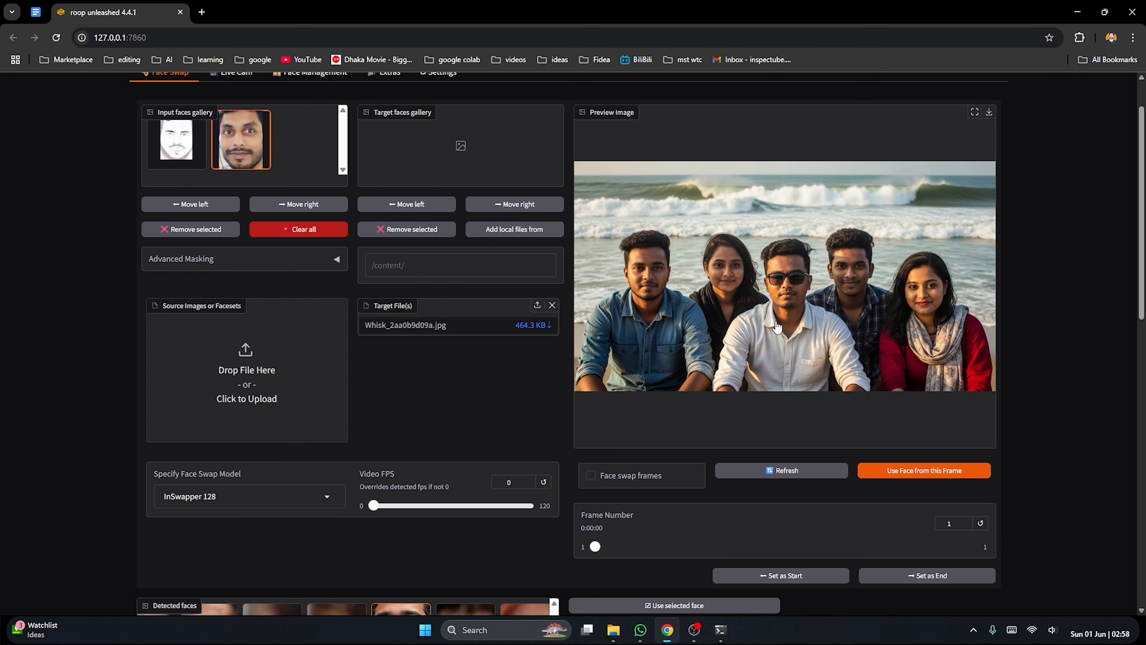
scroll(789, 328, "down", 10)
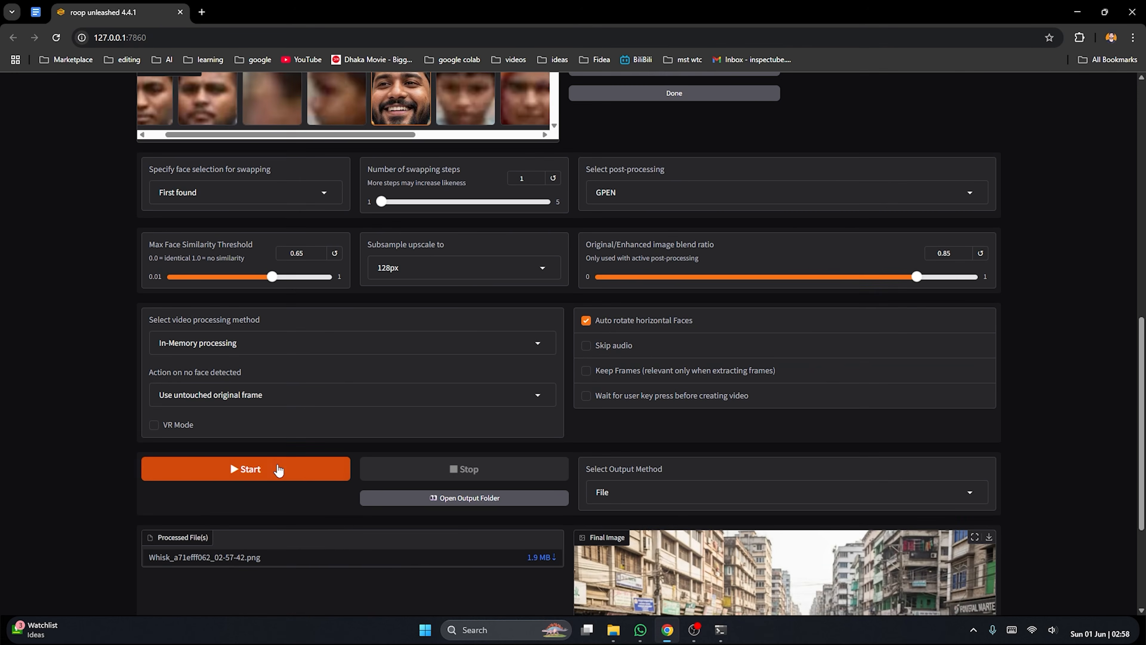
left_click(278, 469)
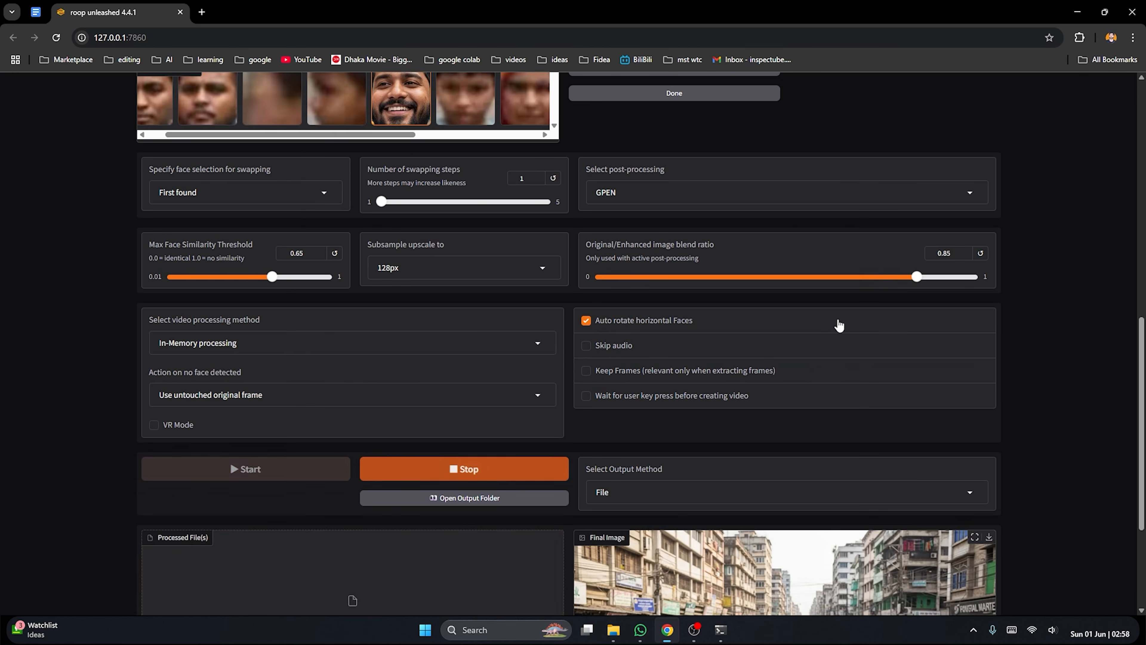
View the processed beach group photo at full size and check which person's face was swapped
scroll(541, 406, "down", 4)
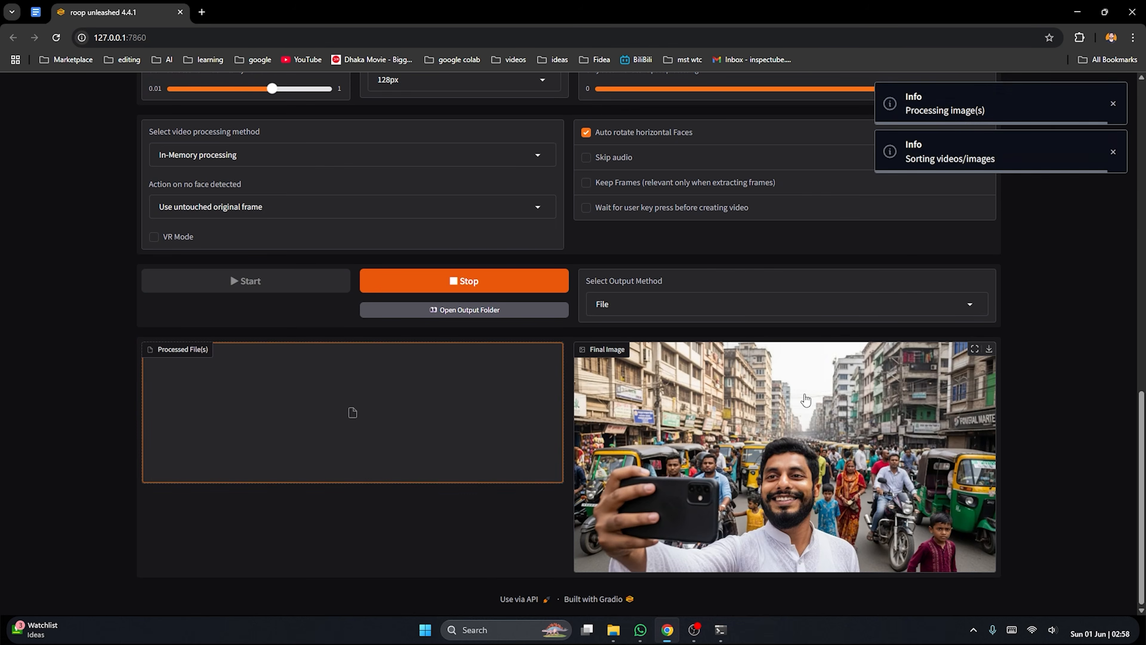
left_click(974, 349)
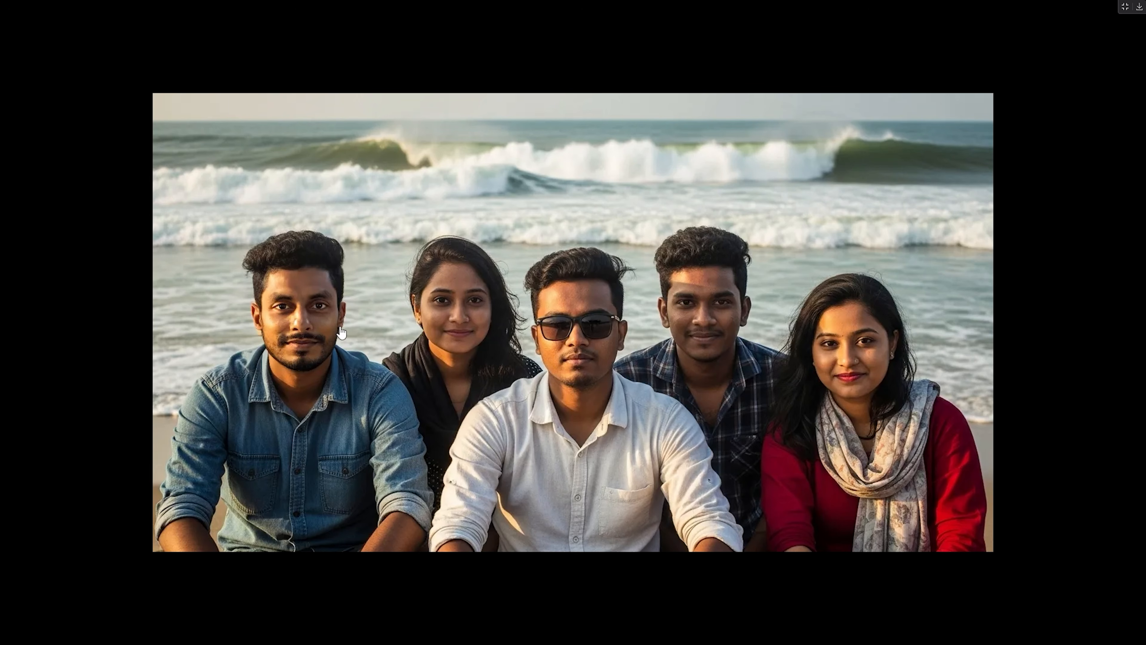
left_click(1125, 7)
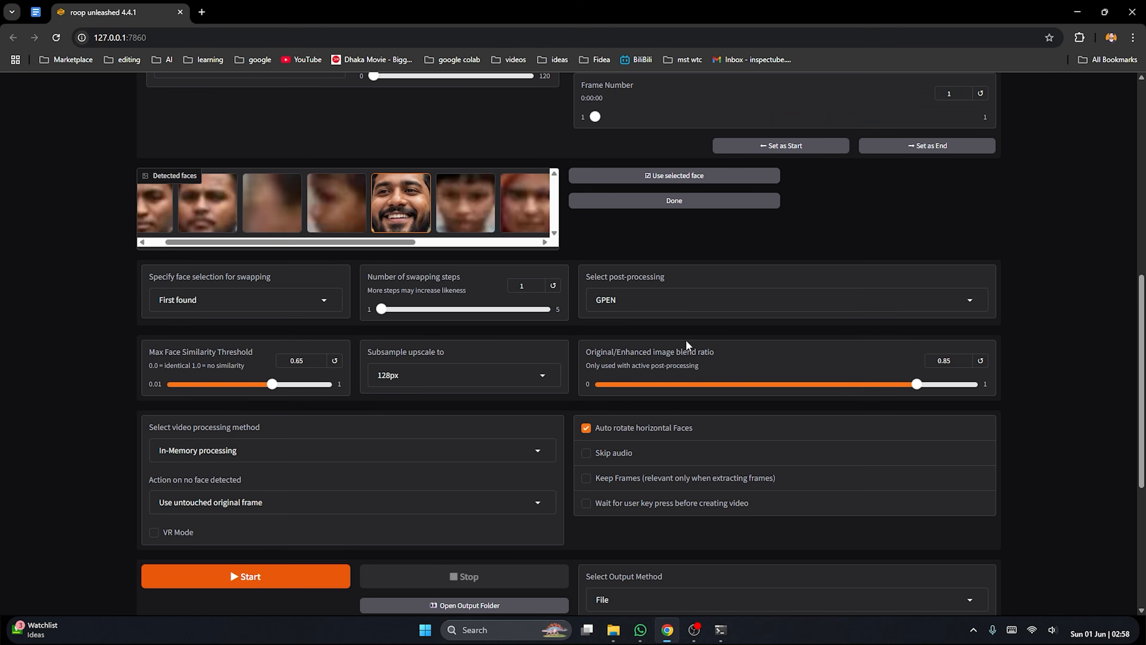
scroll(687, 334, "down", 1)
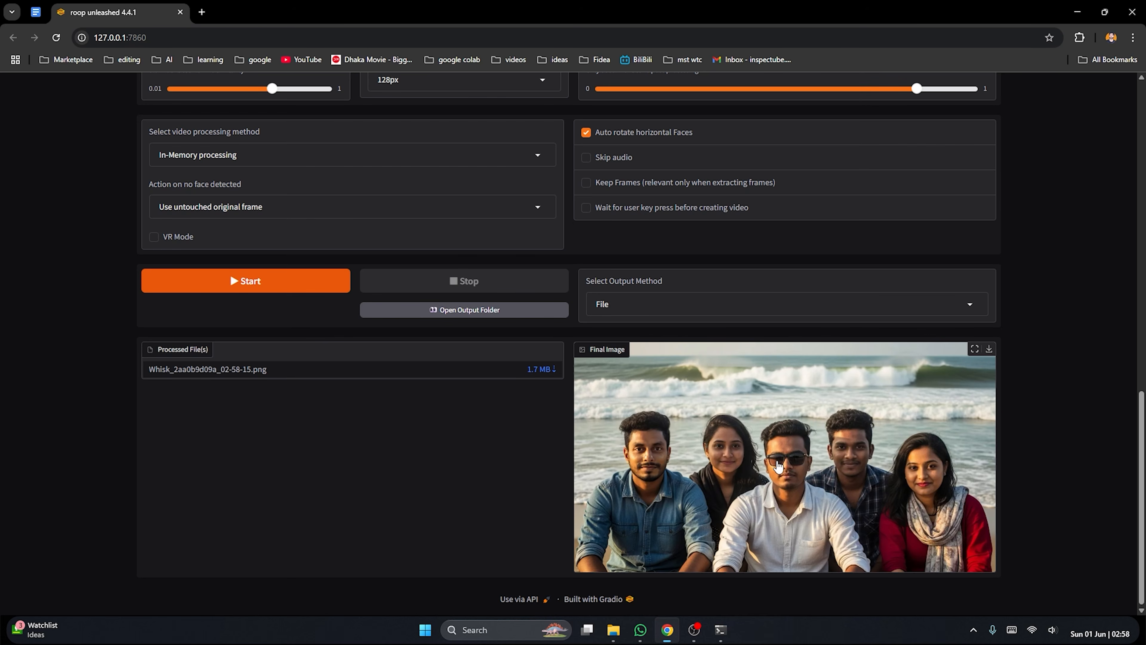
Detect the faces in the beach group photo's preview frame and highlight the fourth detected face
scroll(767, 447, "up", 15)
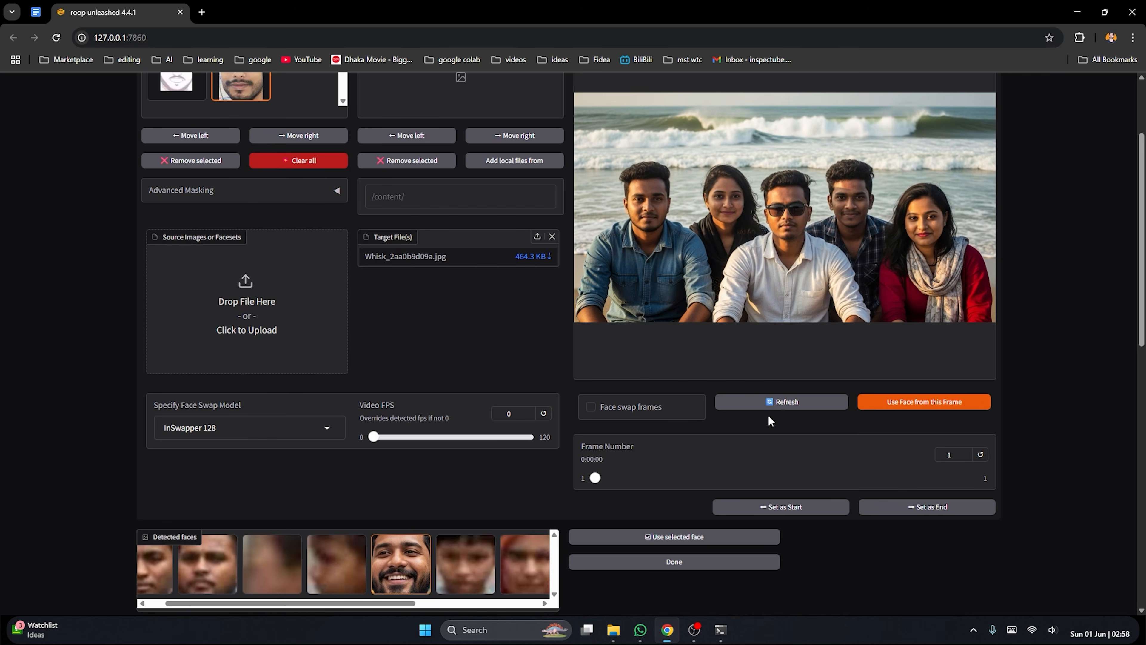
left_click(933, 403)
scroll(630, 377, "down", 4)
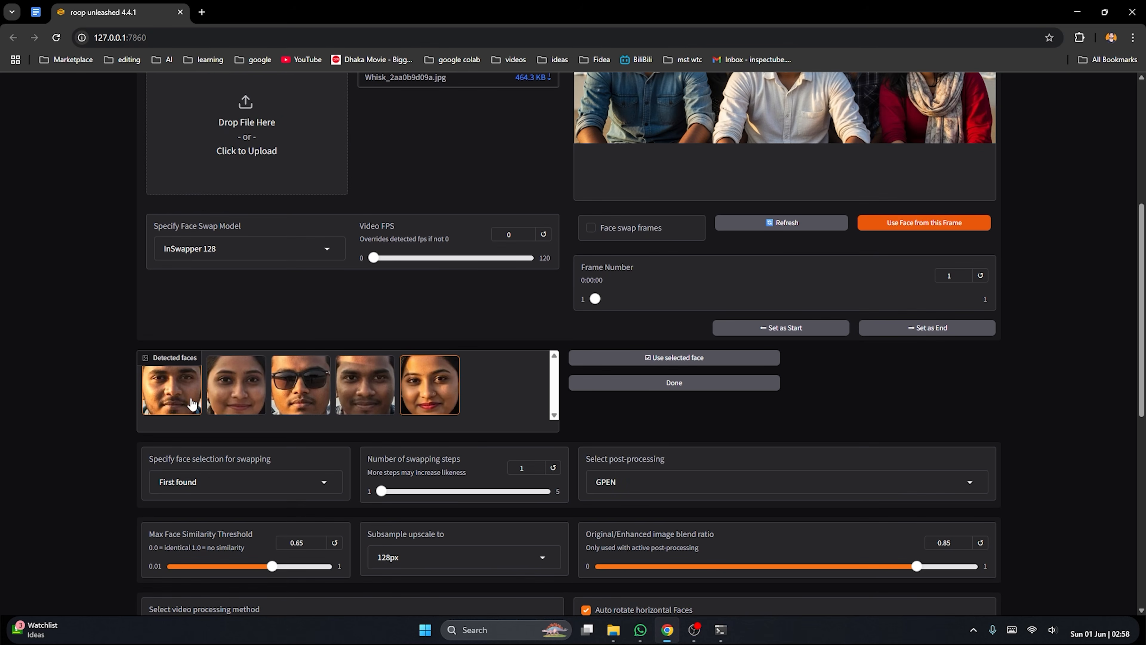
scroll(676, 316, "up", 4)
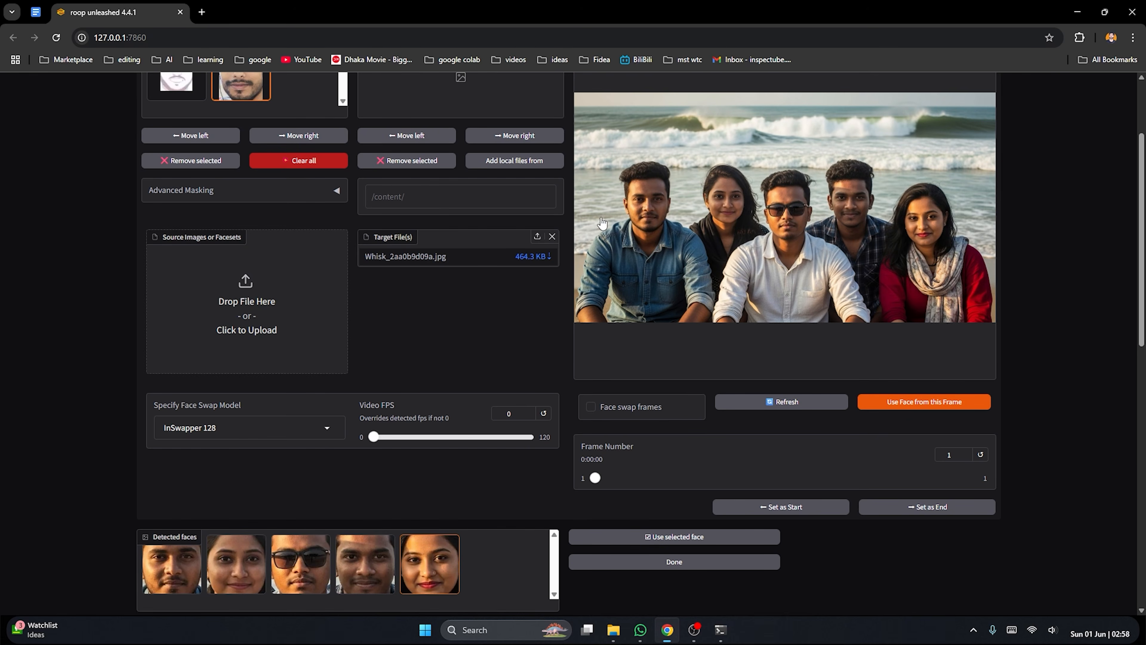
scroll(488, 340, "down", 5)
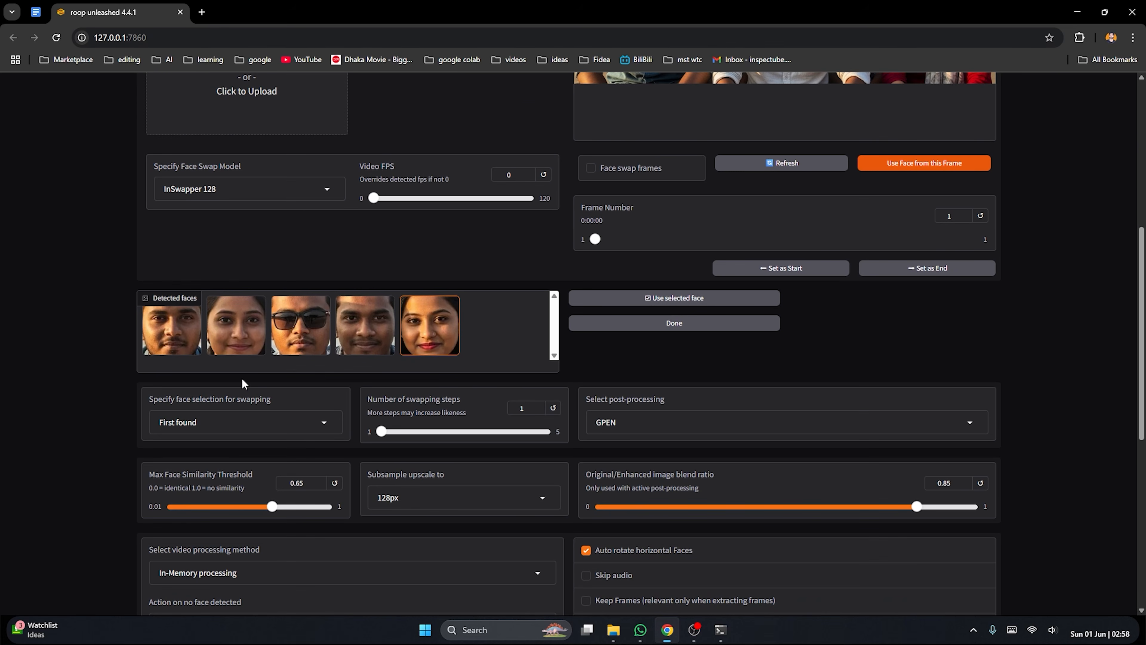
left_click(235, 327)
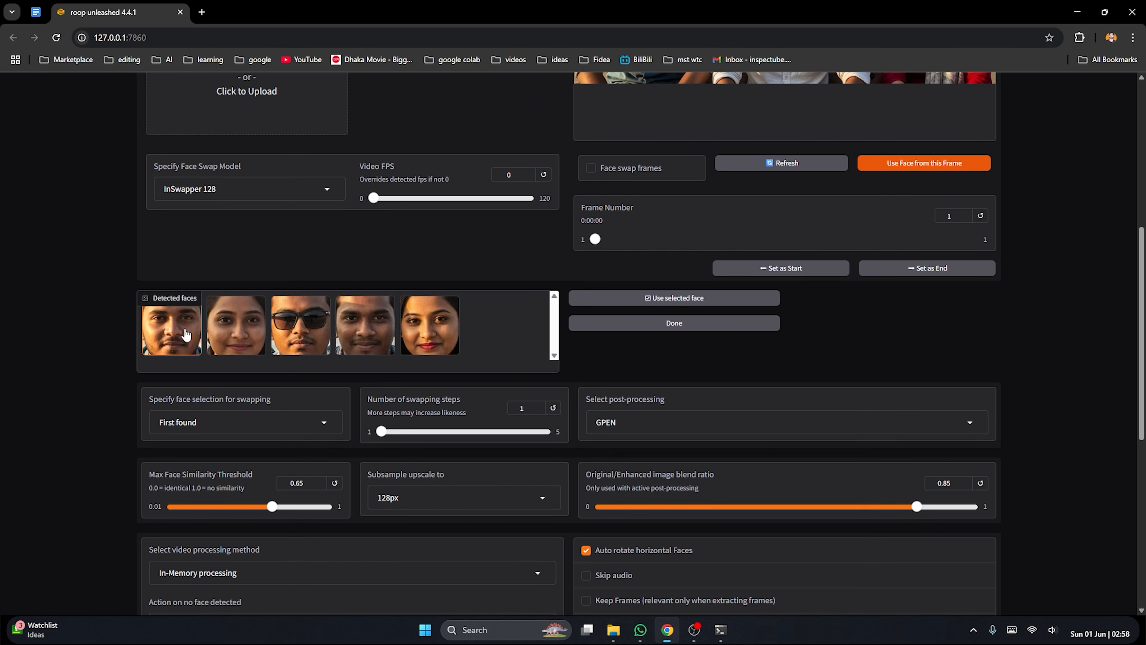
left_click(435, 345)
left_click(388, 342)
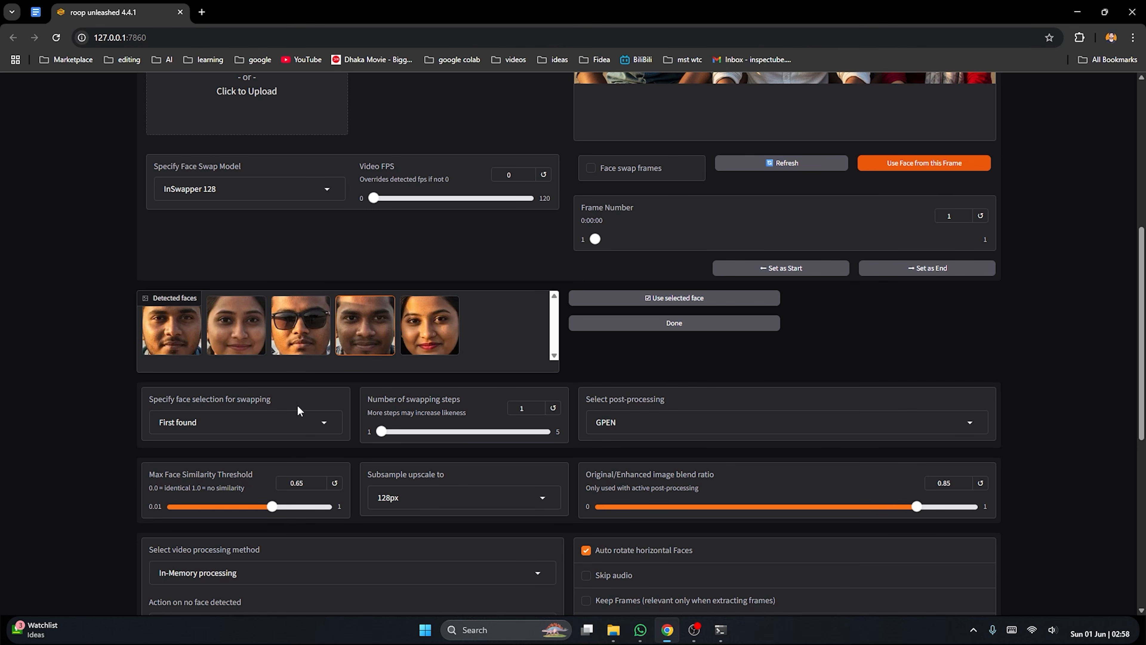
Set the face selection for swapping to All male and run the swap on the beach group photo
left_click(325, 423)
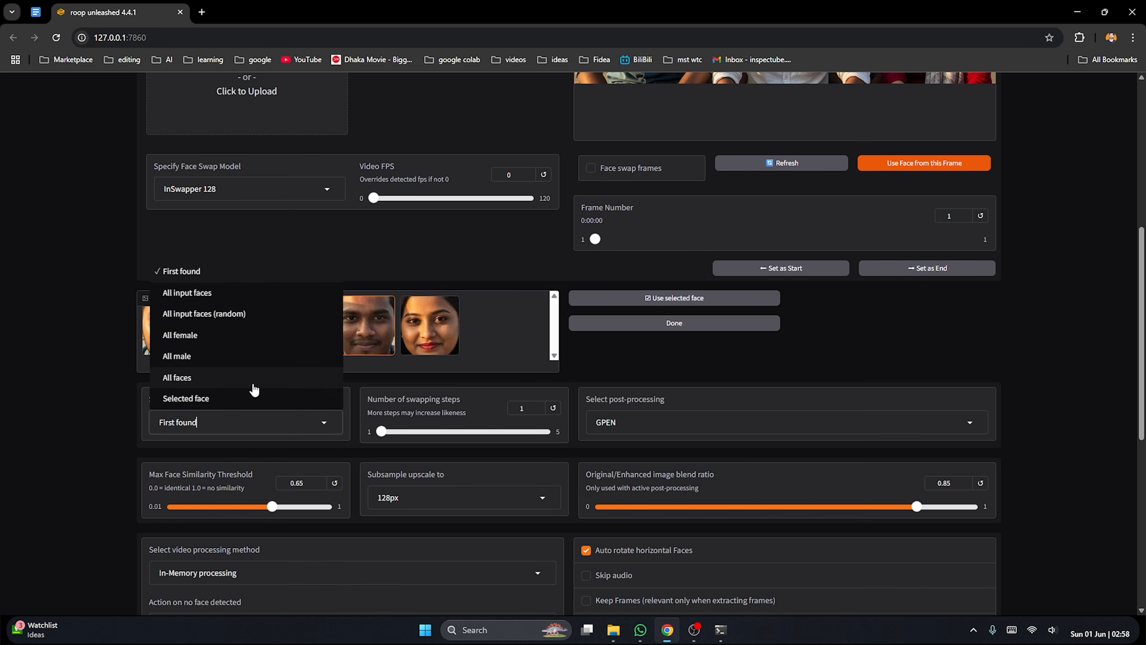
left_click(189, 356)
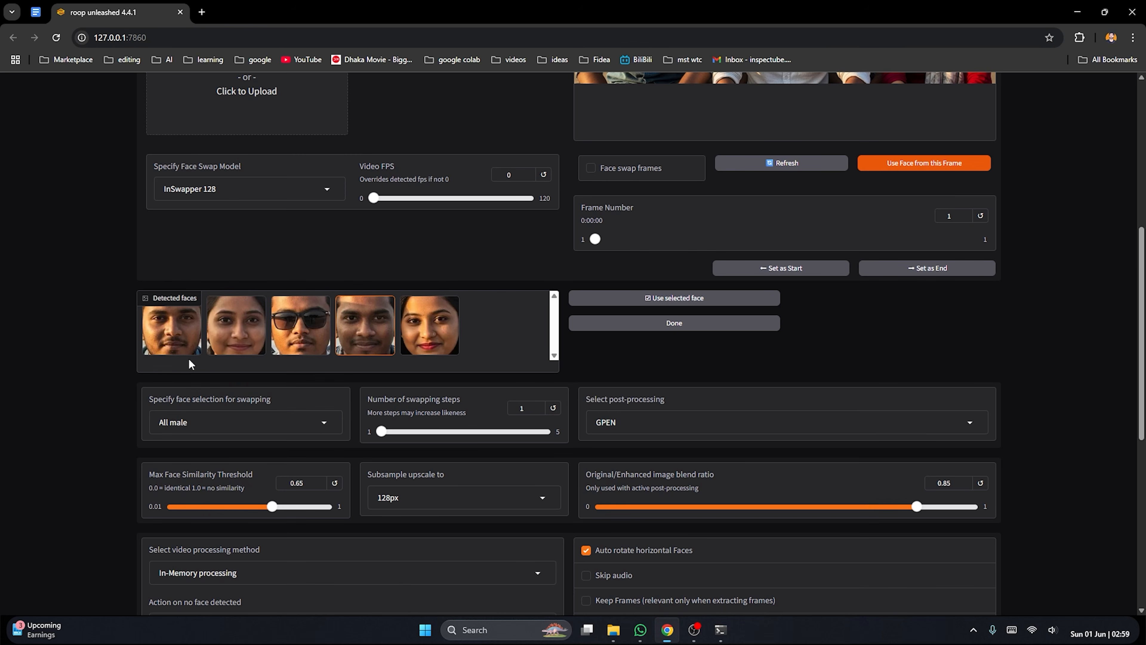
scroll(319, 511, "down", 4)
left_click(273, 519)
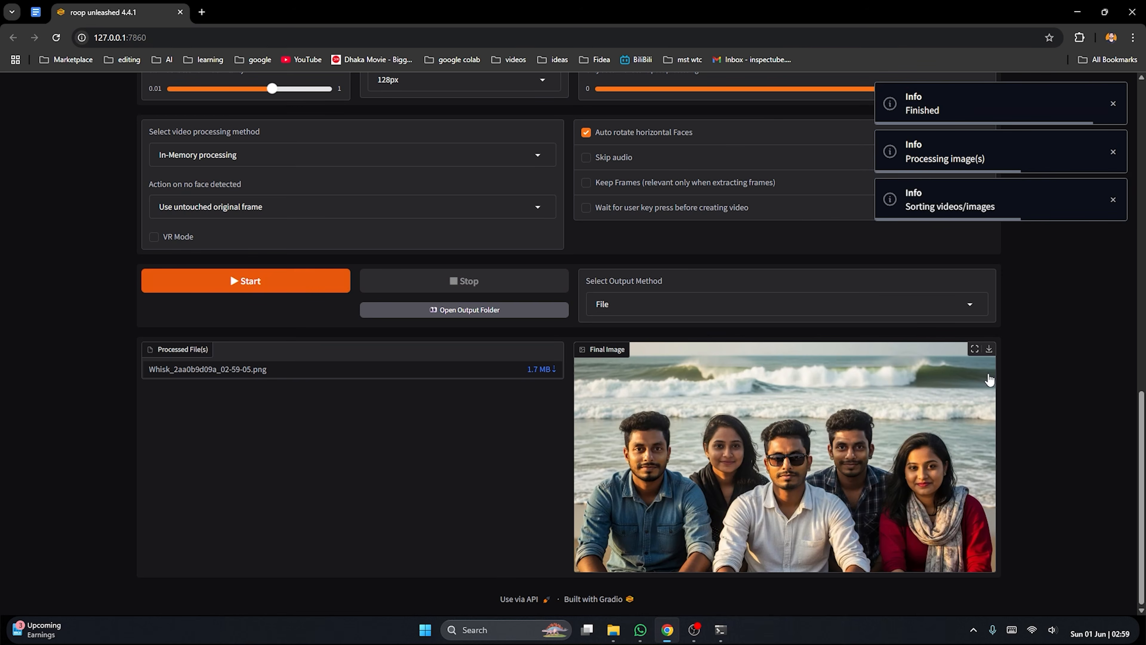
View the All male swap result at full size and check the men's faces
left_click(975, 348)
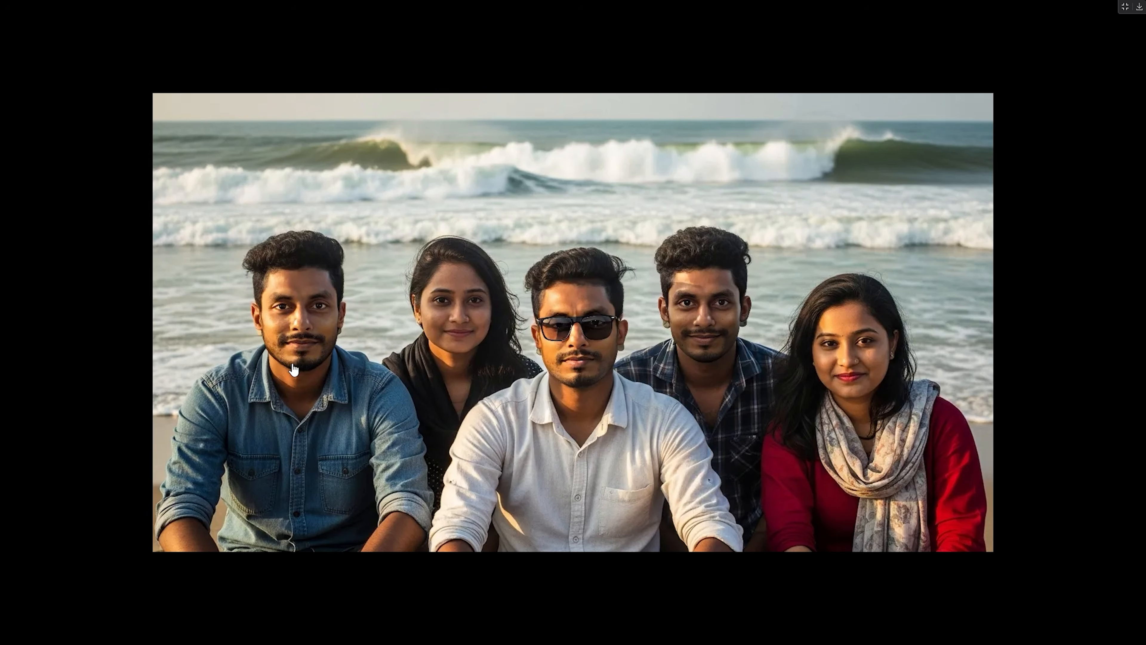
left_click(1124, 7)
Change the face selection for swapping to All female and rerun the swap on the beach group photo
scroll(277, 364, "up", 2)
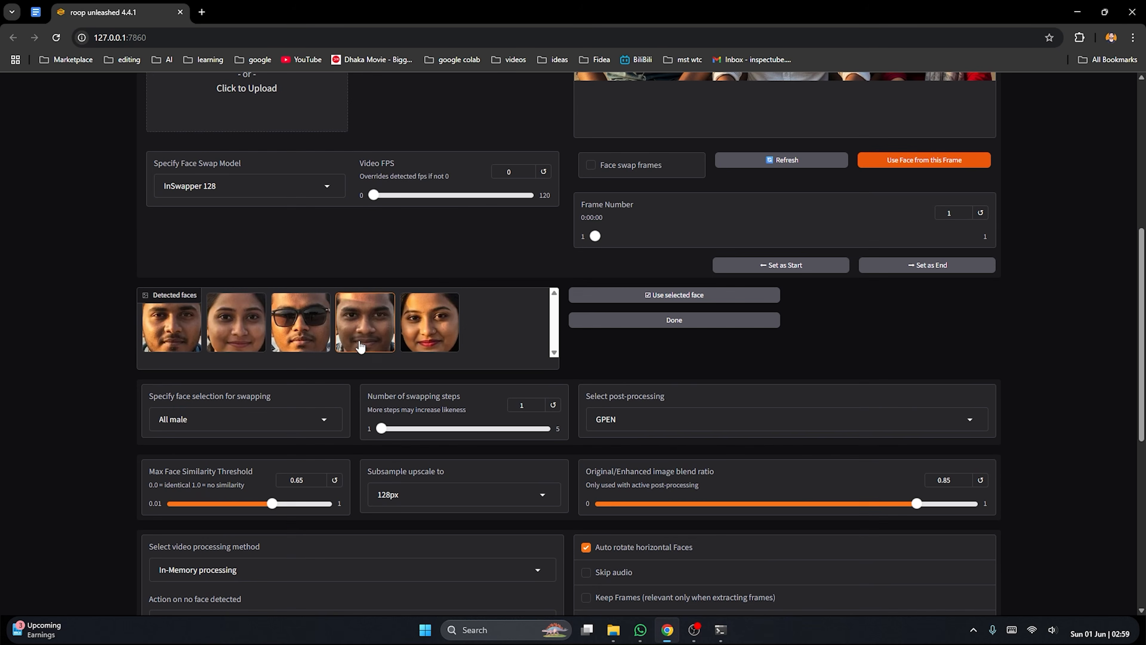
left_click(327, 420)
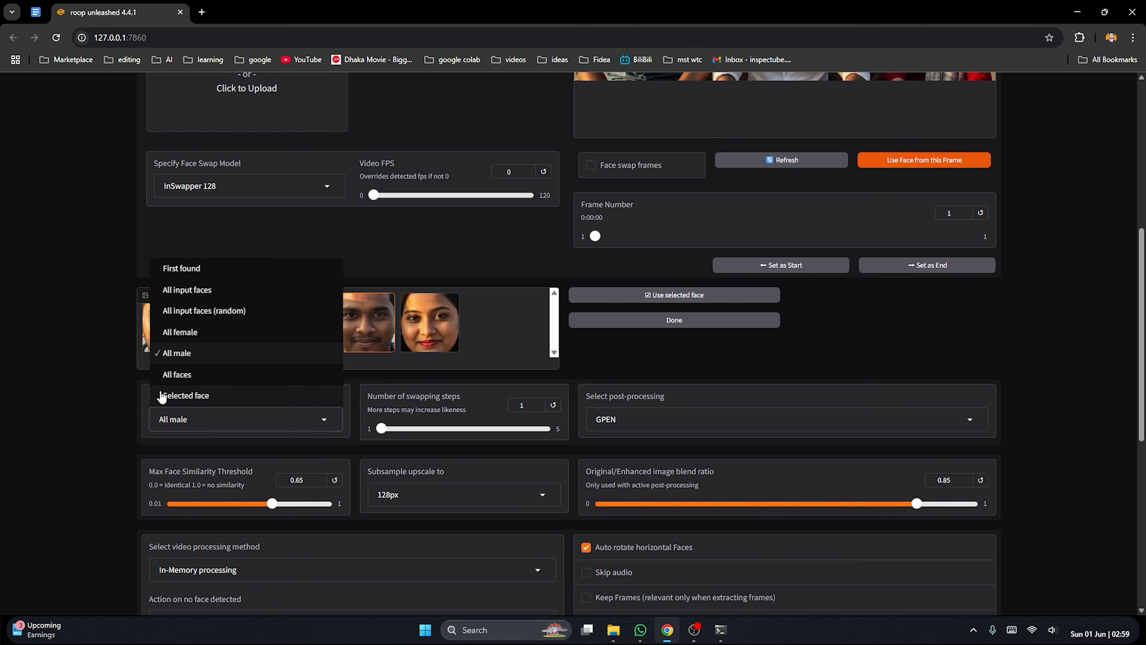
left_click(186, 336)
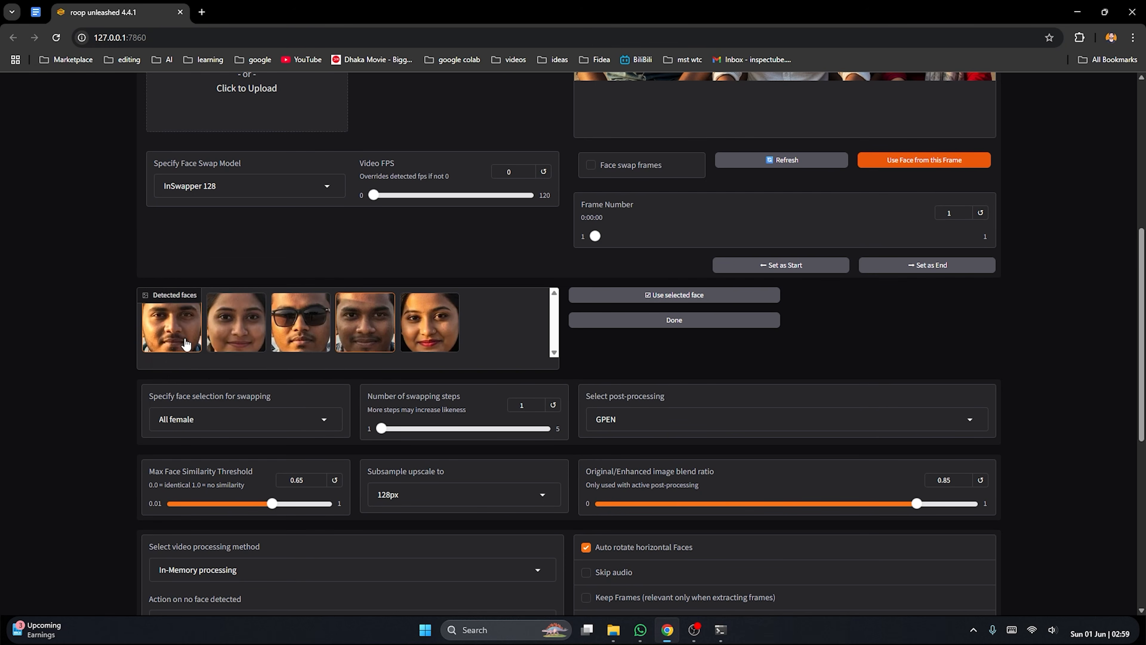
scroll(310, 453, "down", 3)
left_click(283, 520)
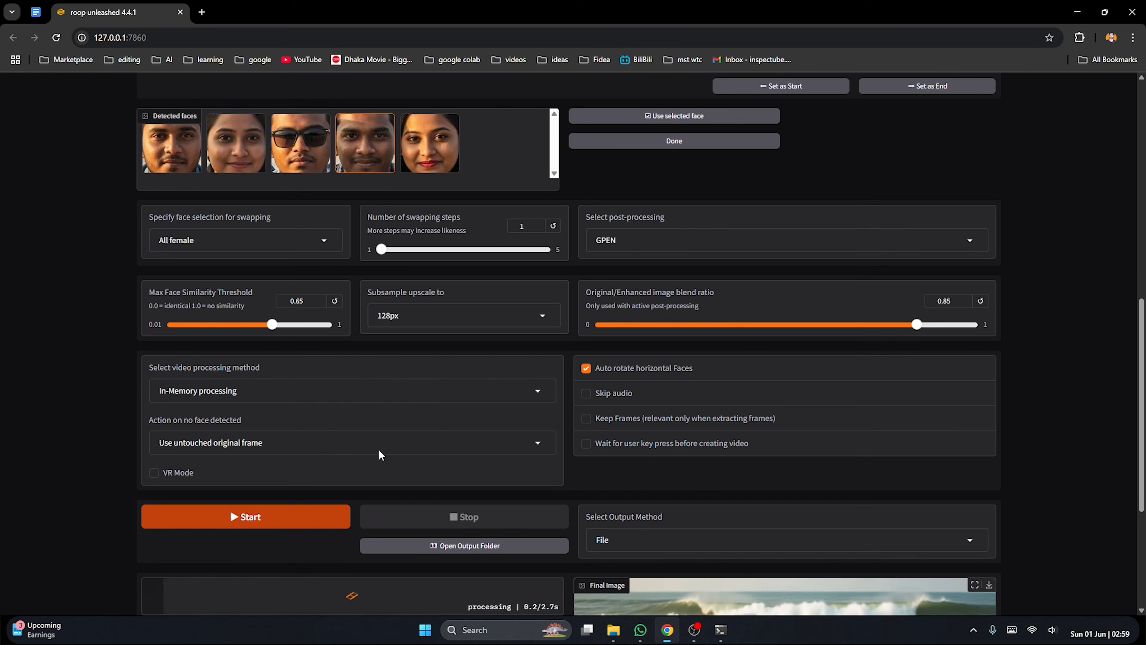
View the All female swap result at full size and check the two women's faces
scroll(509, 303, "down", 4)
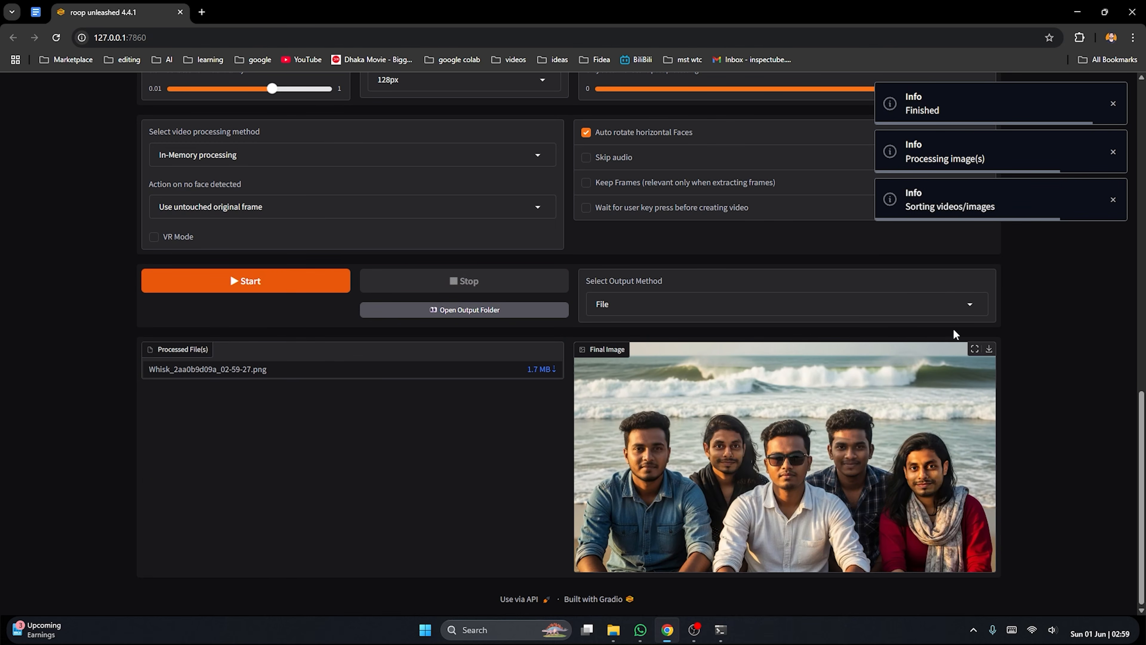
left_click(974, 349)
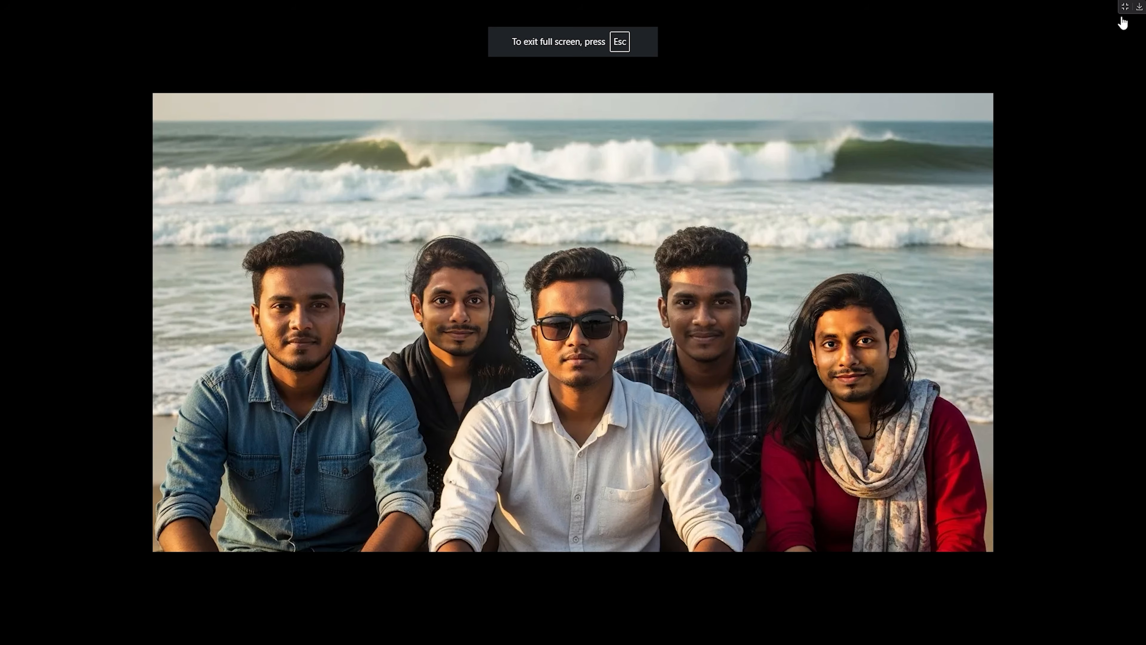
left_click(1125, 7)
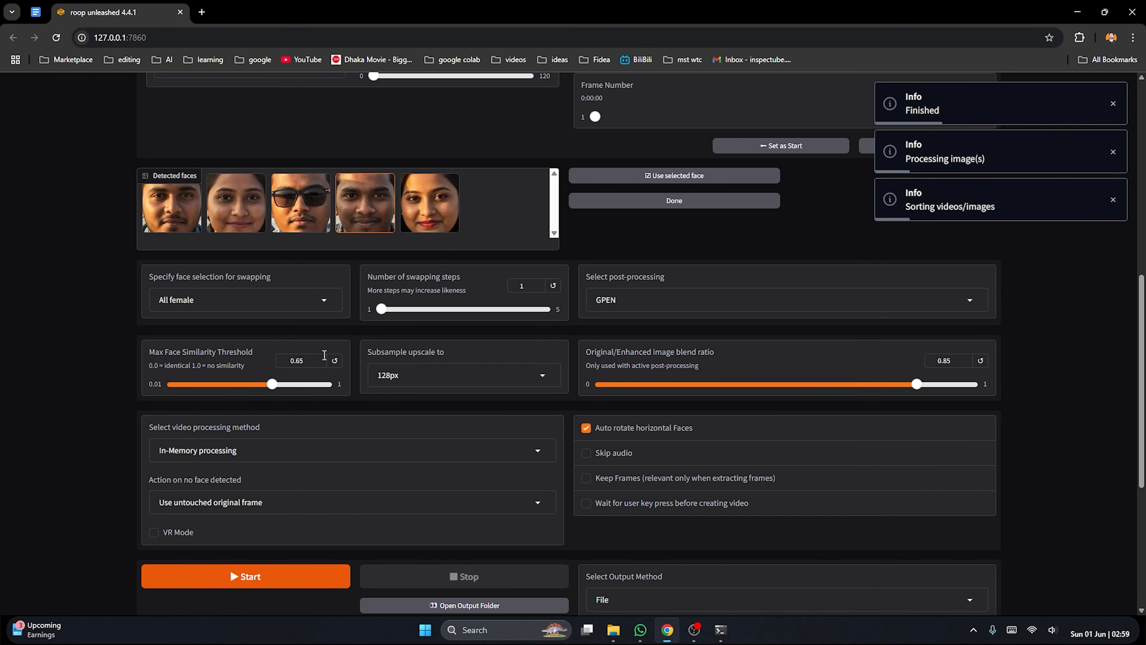
Change the face selection for swapping to All faces and rerun the swap on the beach group photo
scroll(795, 350, "down", 1)
scroll(795, 350, "down", 5)
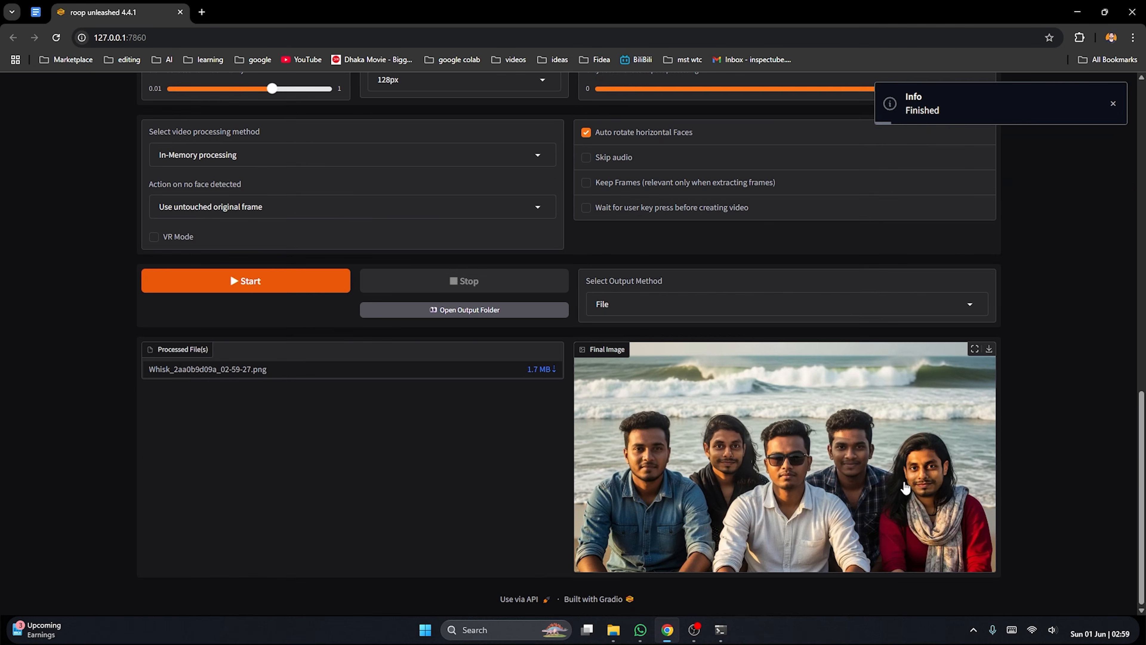
scroll(733, 407, "up", 8)
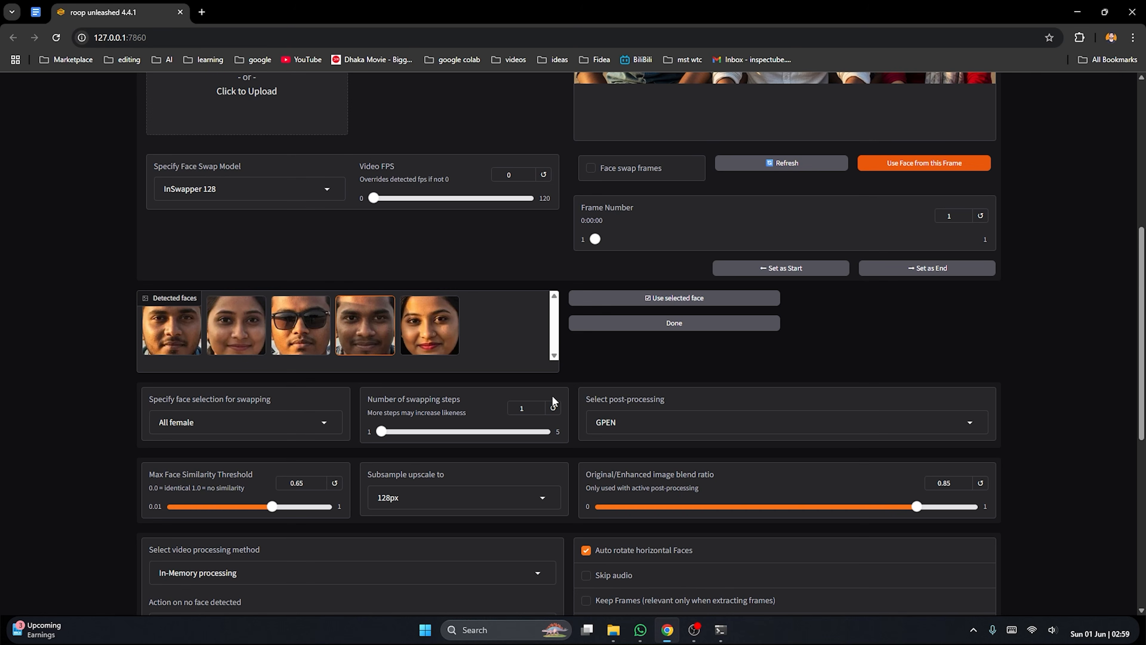
left_click(340, 418)
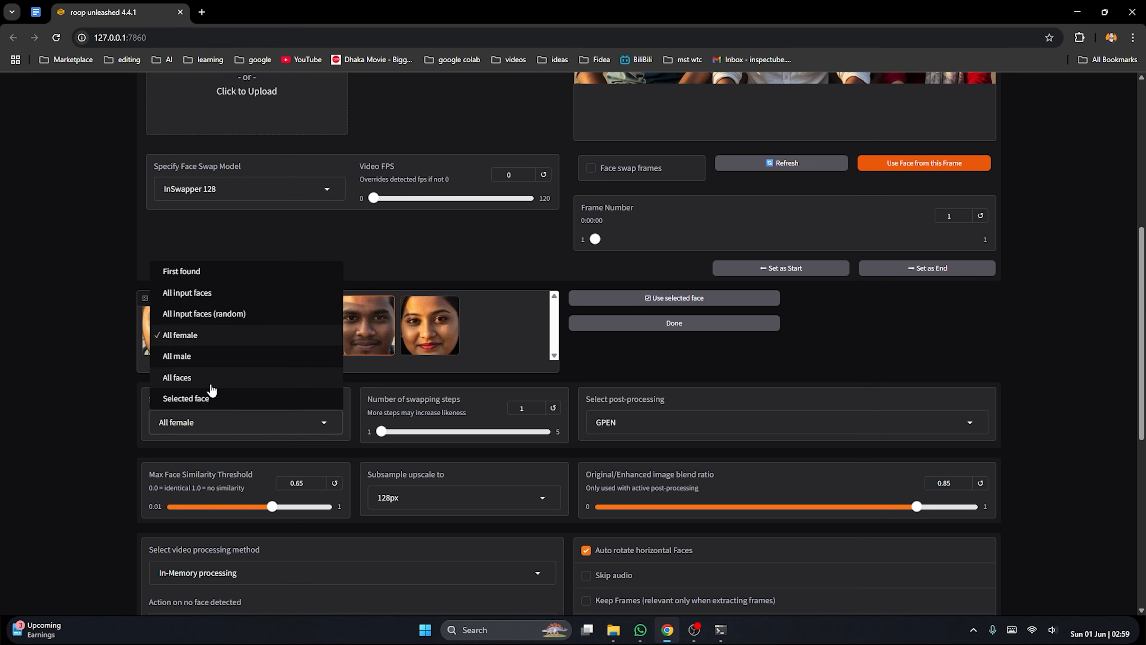
left_click(176, 378)
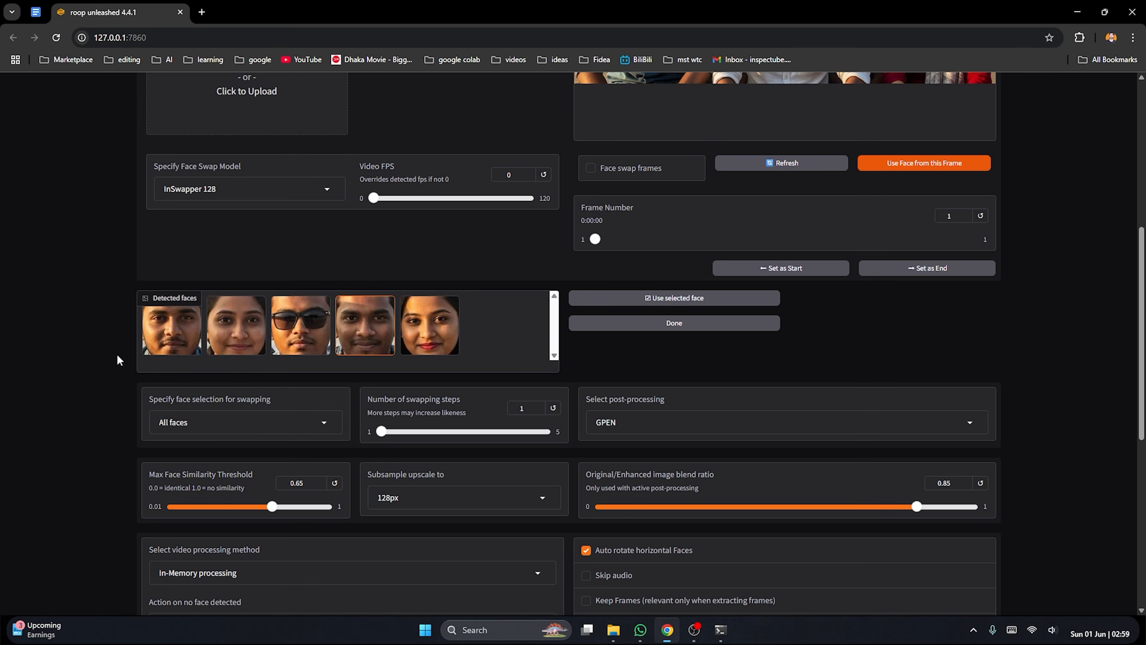
scroll(462, 353, "down", 5)
scroll(631, 333, "up", 6)
scroll(632, 333, "up", 5)
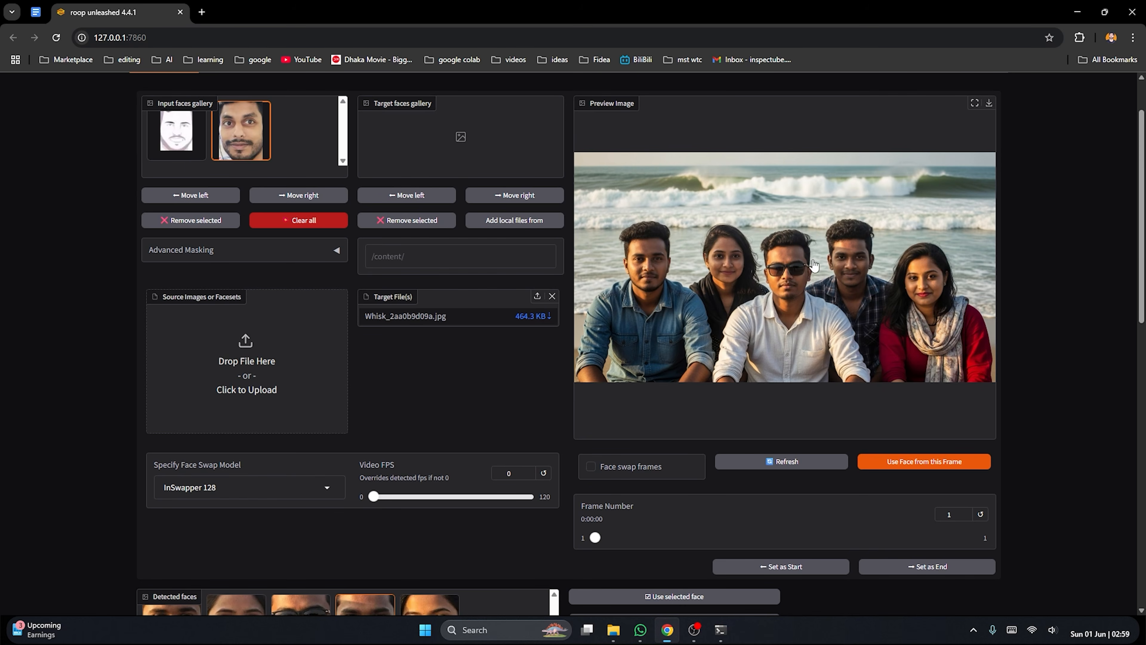
scroll(512, 342, "down", 7)
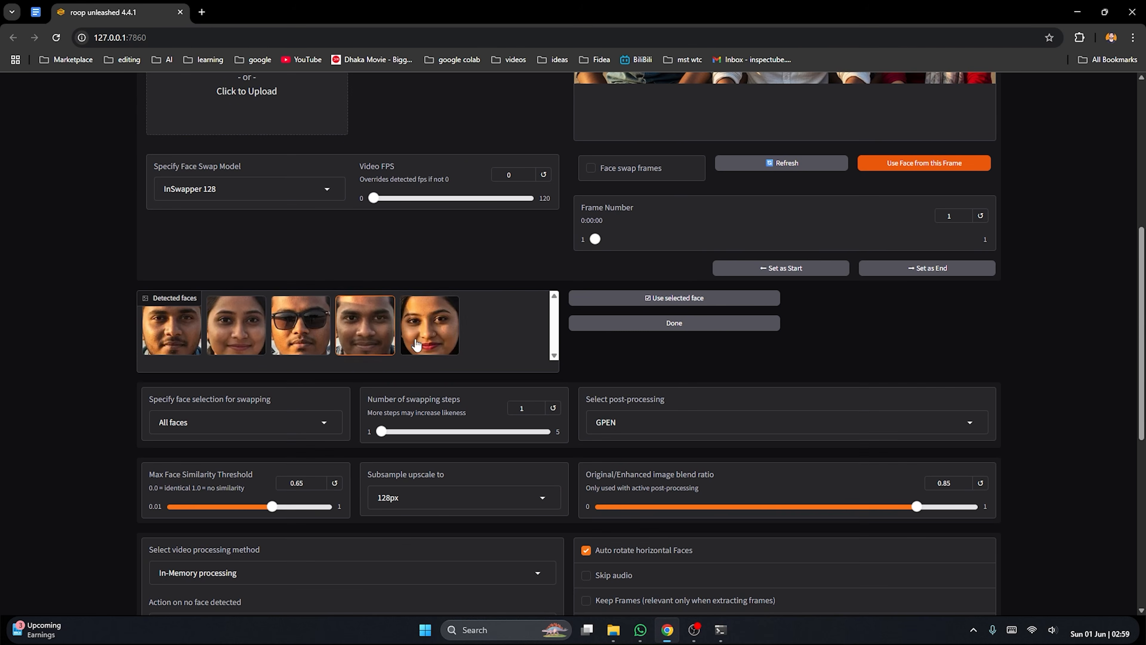
scroll(586, 317, "down", 7)
scroll(587, 315, "down", 3)
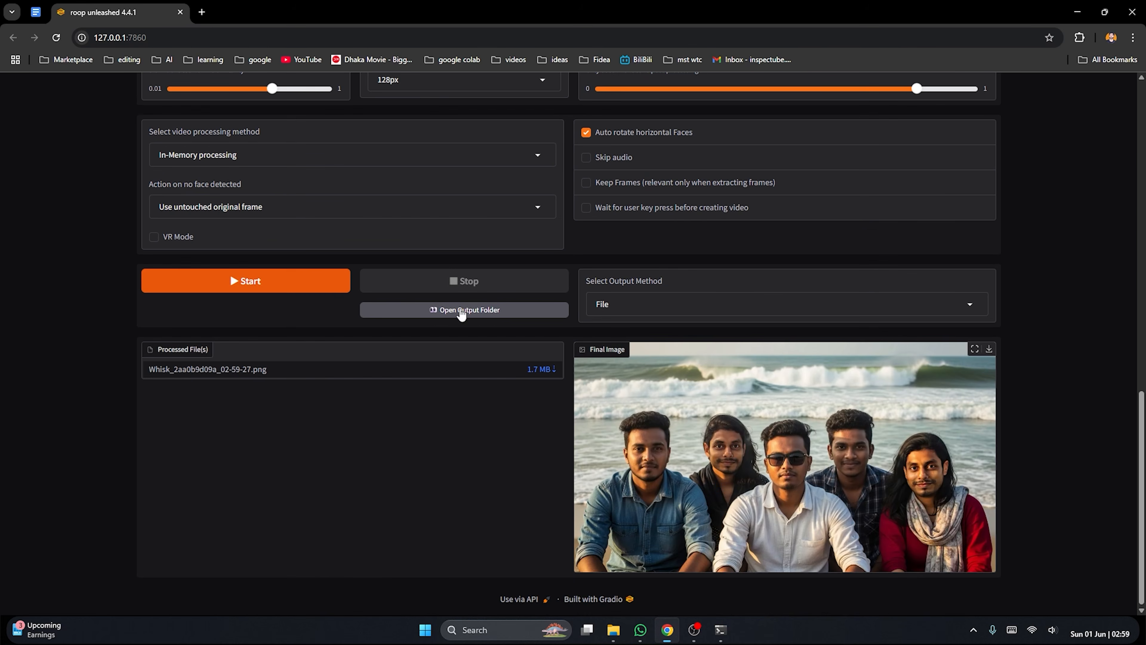
left_click(290, 282)
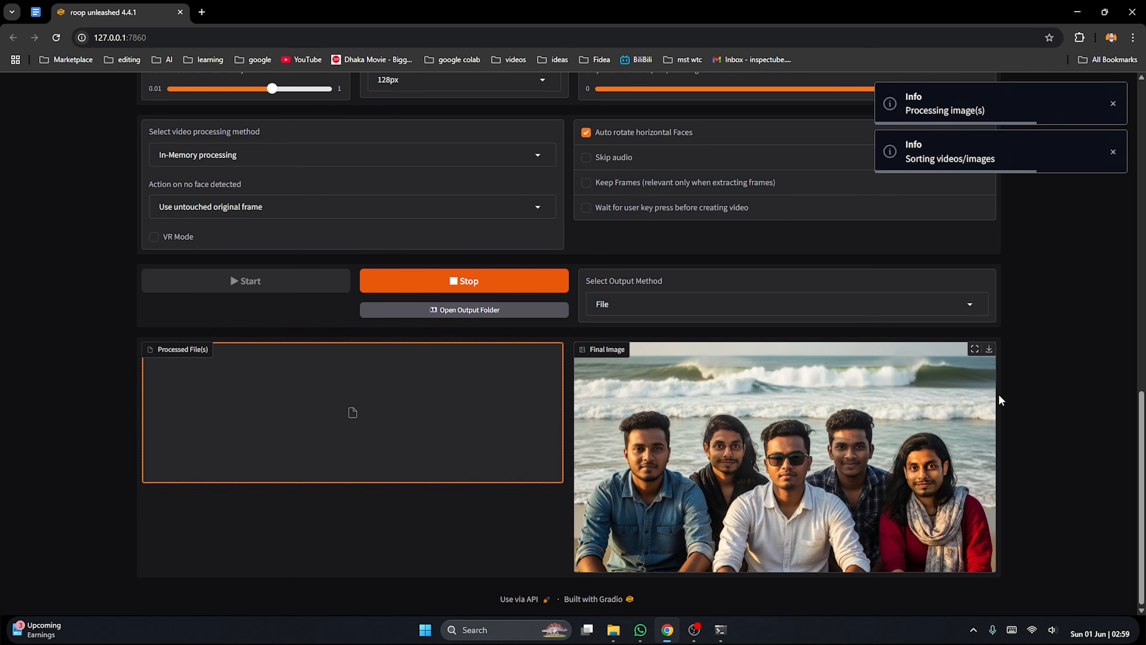
View the All faces swap result at full size and compare it with the original beach group photo
left_click(974, 349)
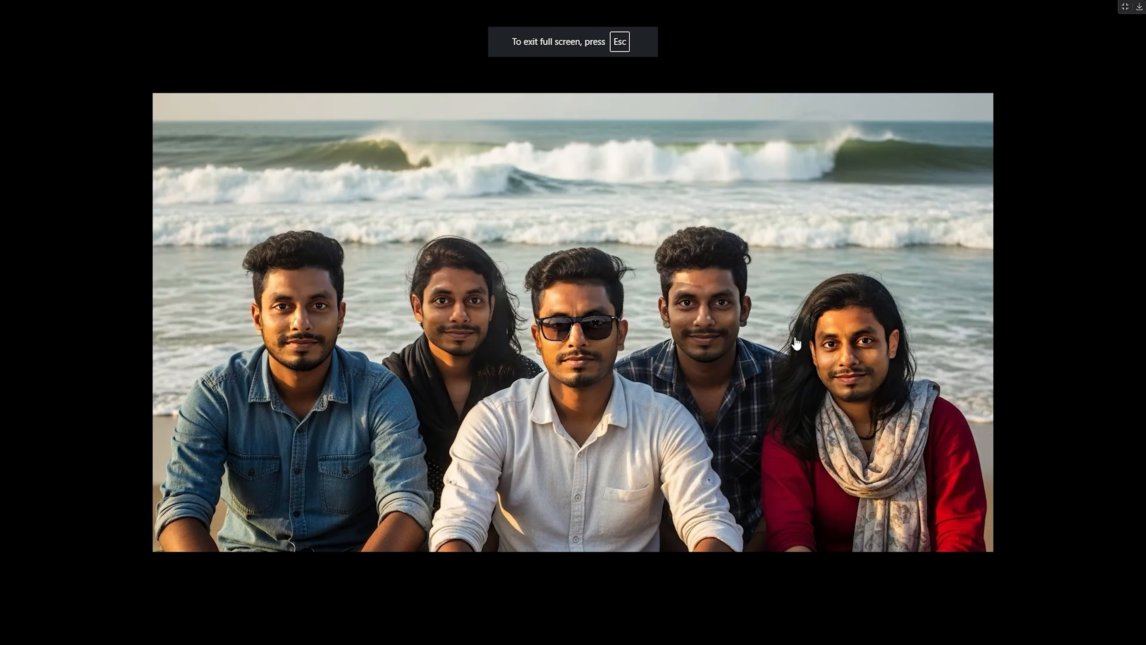
key("Escape")
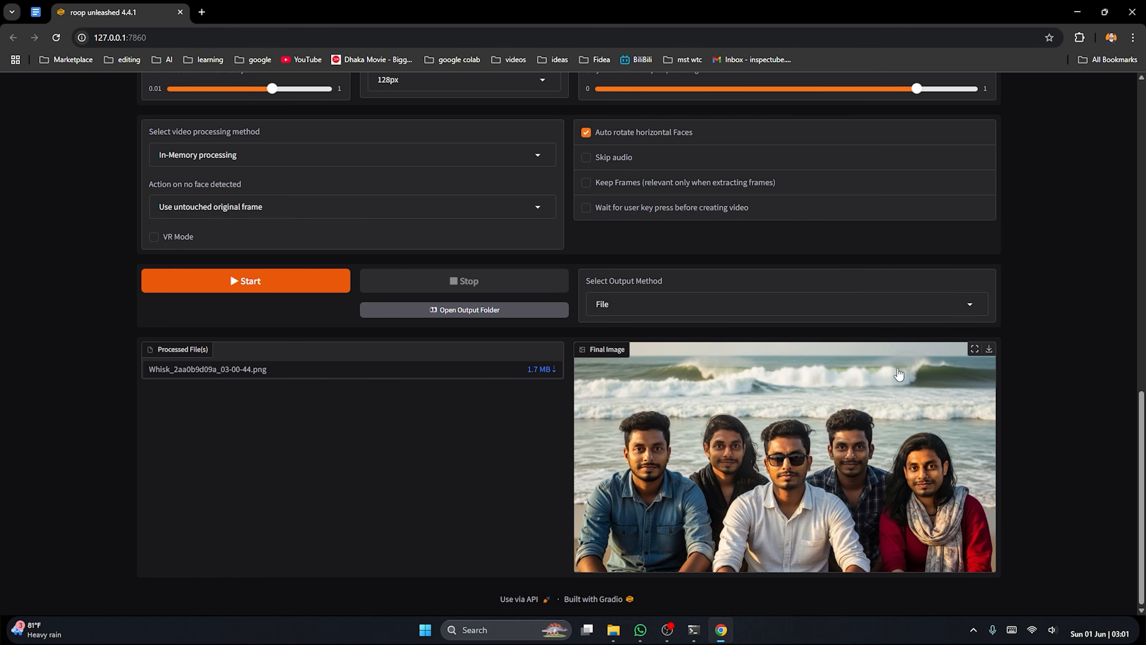
scroll(892, 394, "up", 3)
scroll(892, 394, "up", 8)
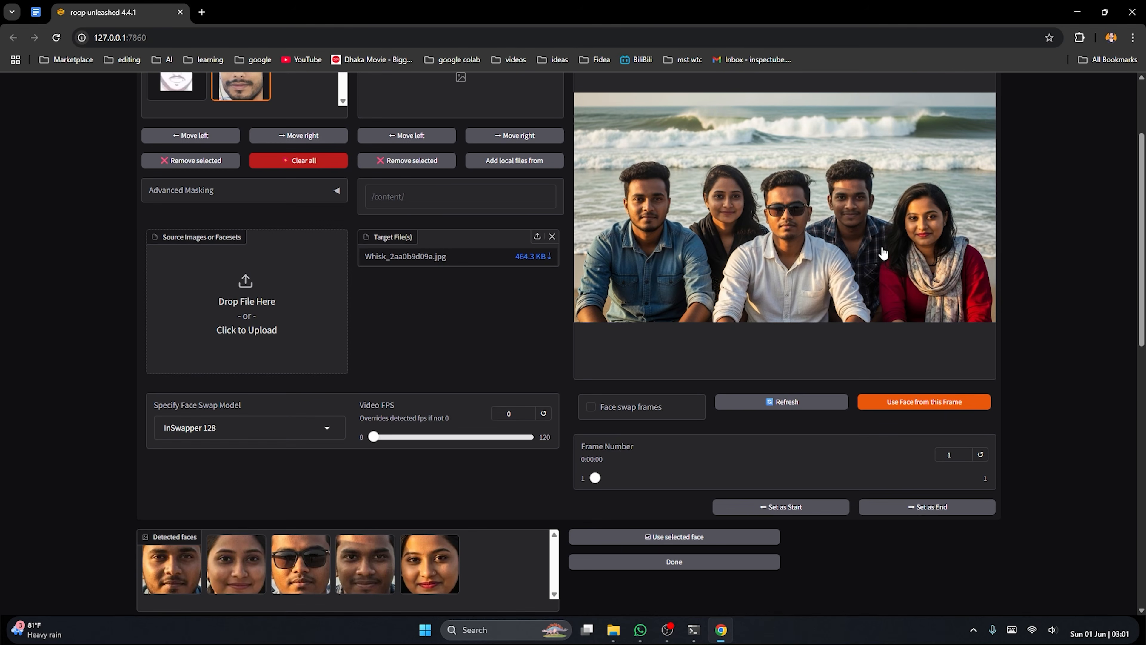
scroll(883, 253, "up", 2)
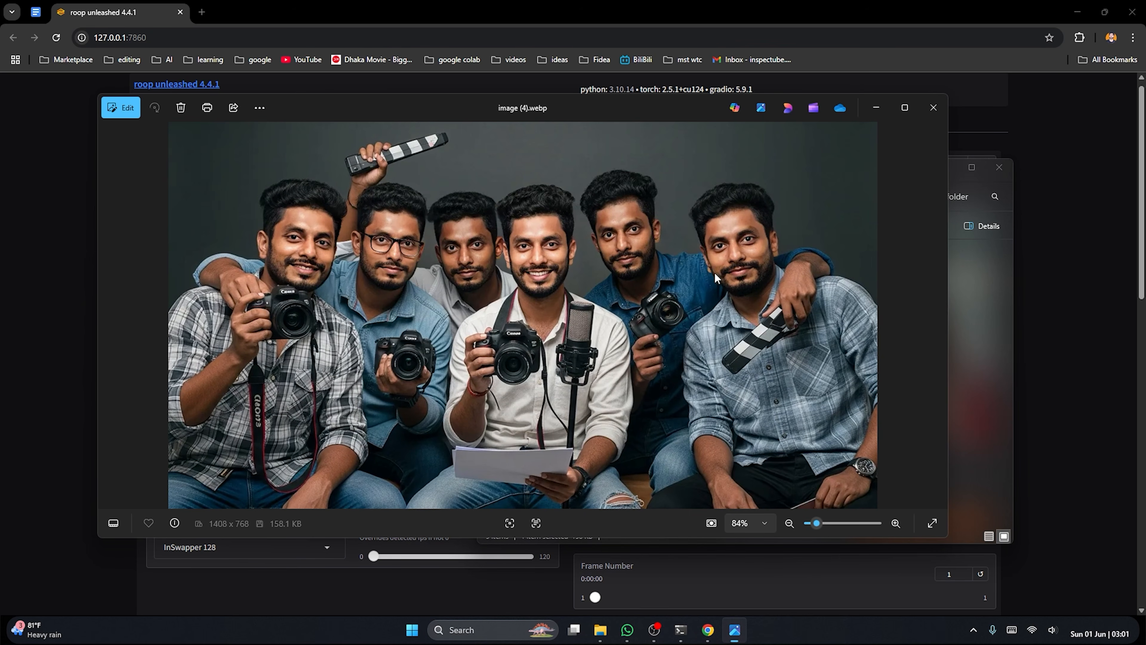
Examine the faces of the six men holding camera gear in image (4).webp in the photo viewer
scroll(354, 260, "up", 2)
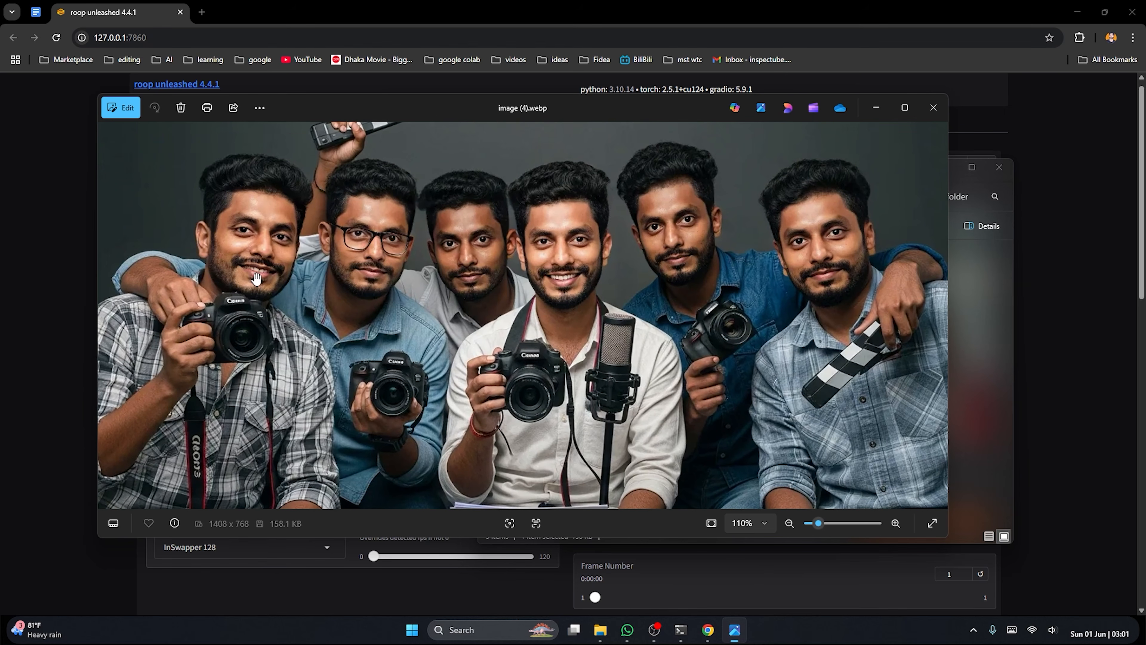
scroll(703, 254, "down", 1)
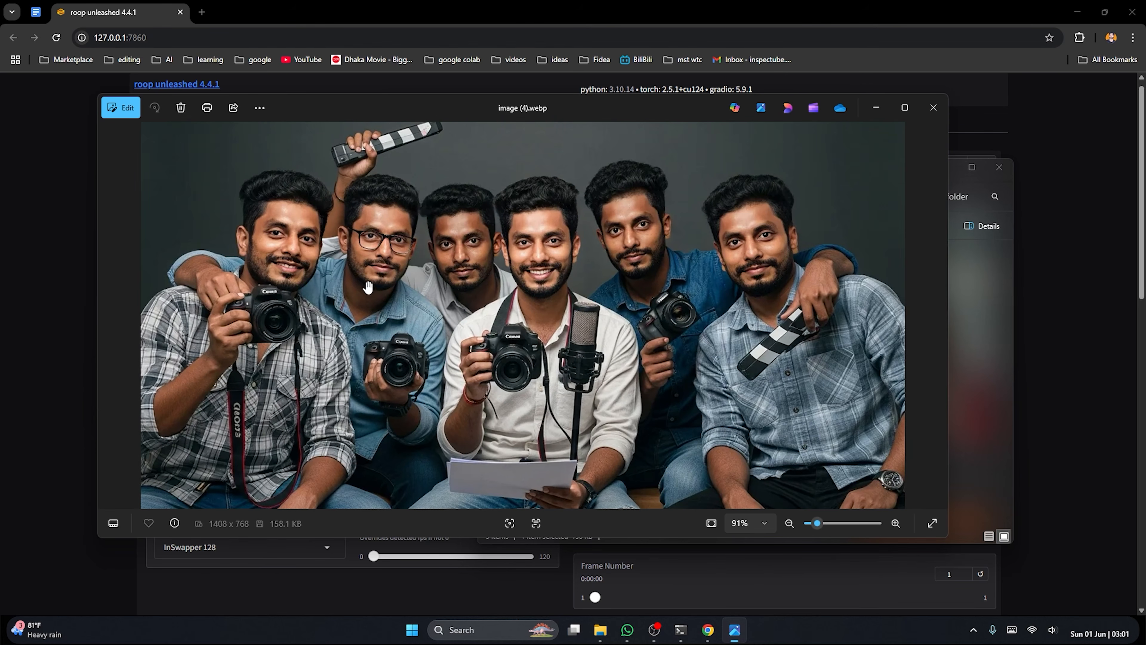
scroll(714, 262, "down", 1)
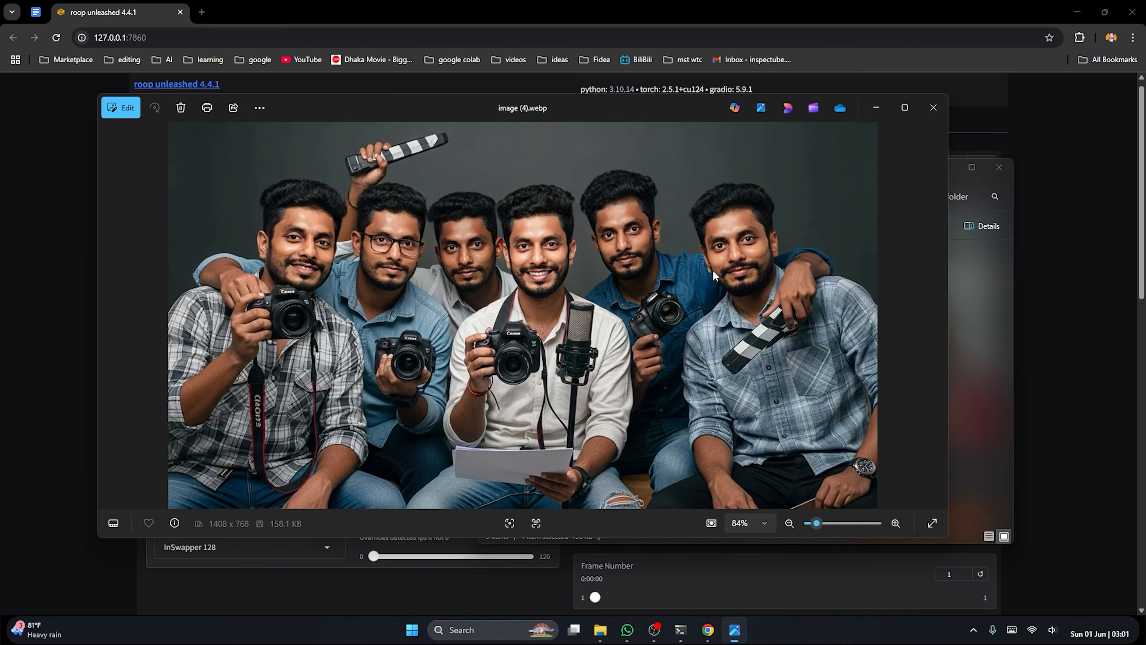
left_click(100, 553)
scroll(209, 300, "down", 12)
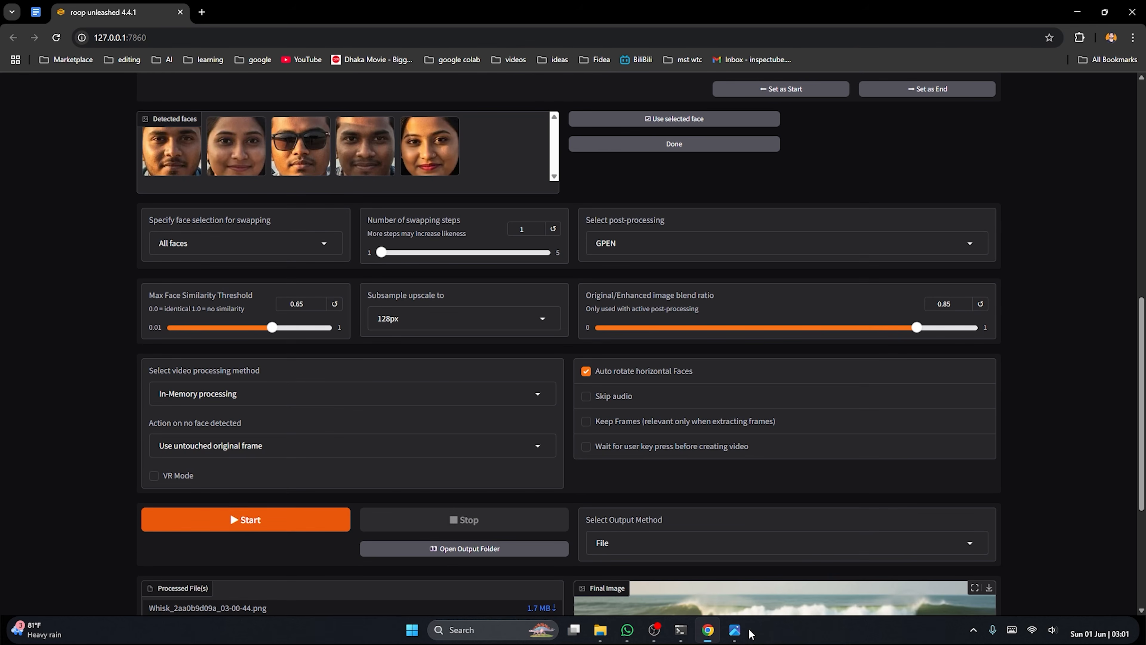
left_click(734, 629)
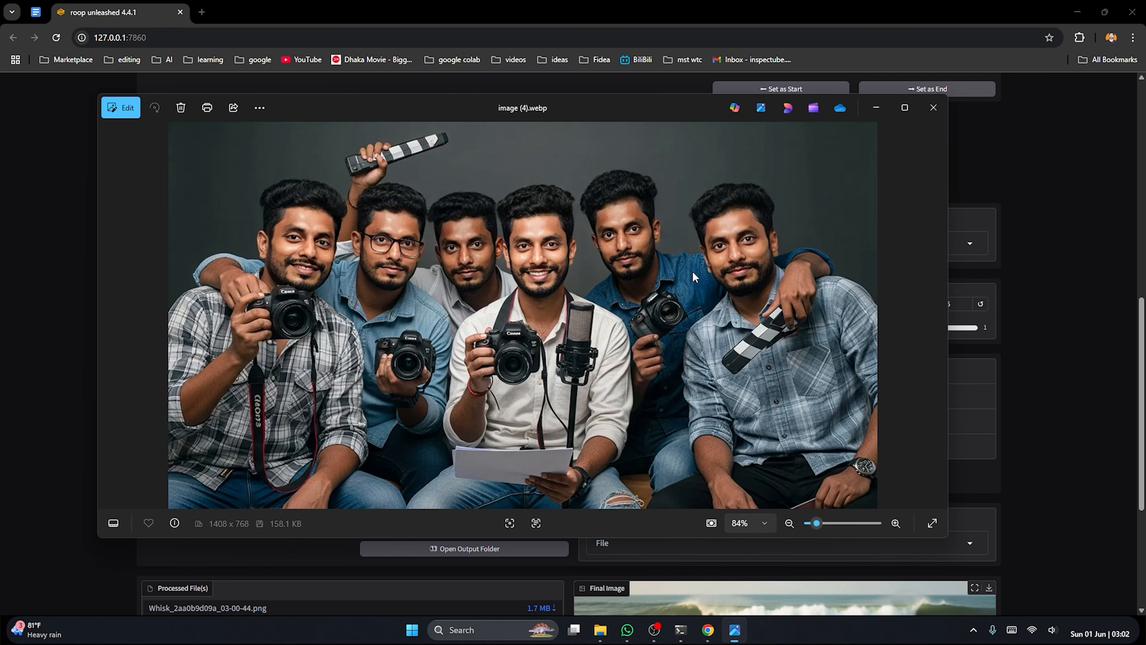